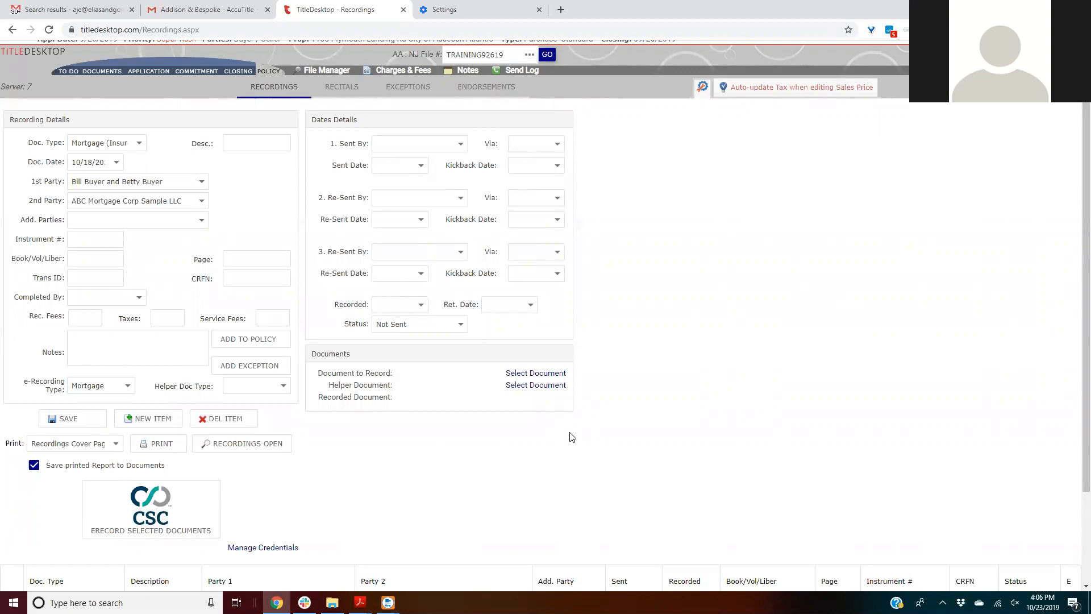
Step: Choose the sender for the mortgage recording's first submission and set its delivery method to E-Recording
{"action": "key", "text": "alt+Down"}
{"action": "left_click", "coordinate": [445, 184]}
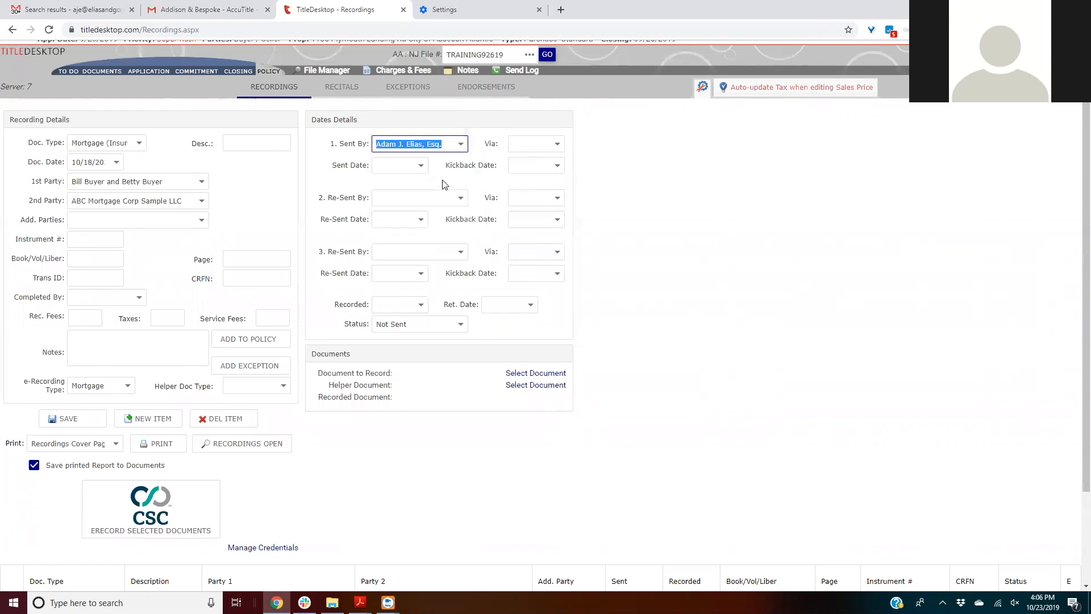
{"action": "left_click", "coordinate": [556, 144]}
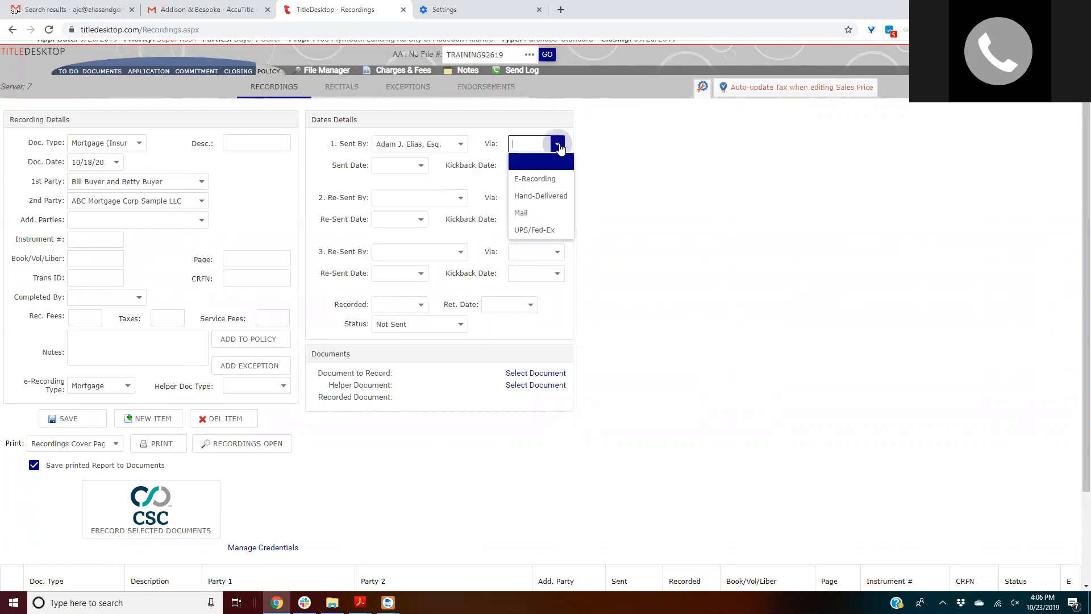
{"action": "left_click", "coordinate": [549, 180]}
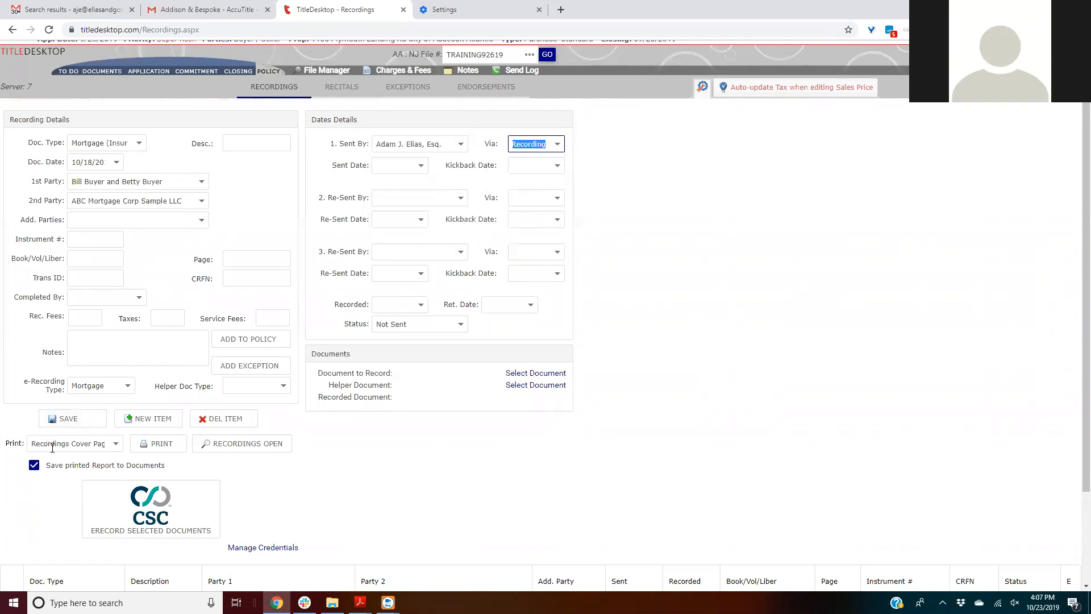
{"action": "left_click", "coordinate": [557, 144]}
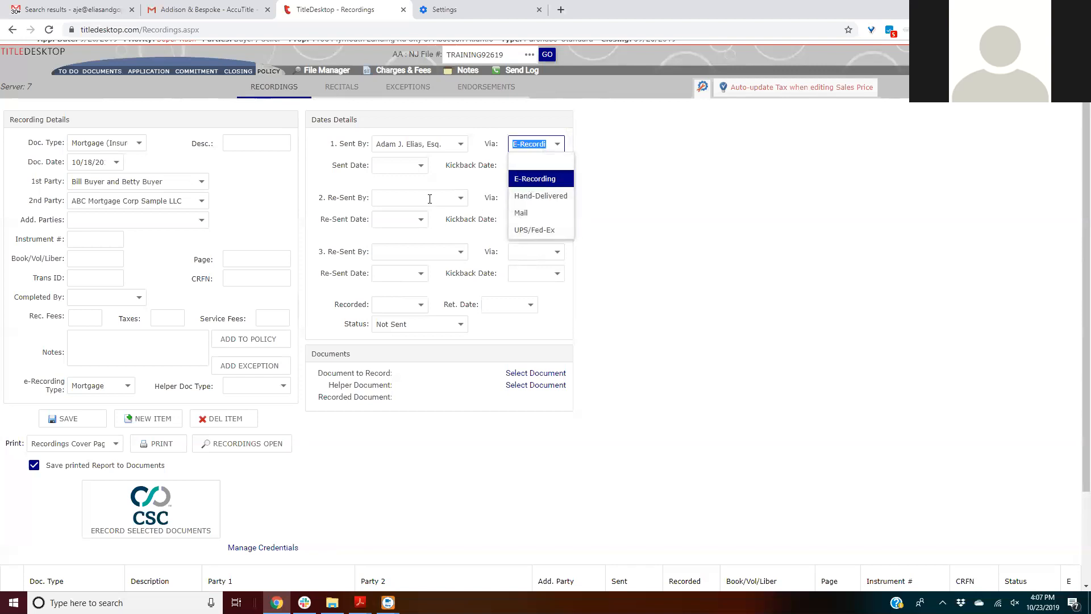
Step: Set the mortgage's sent date to 10/23/2019 and its status to Sent/Pending, and save the recording
{"action": "left_click", "coordinate": [421, 165]}
{"action": "left_click", "coordinate": [387, 166]}
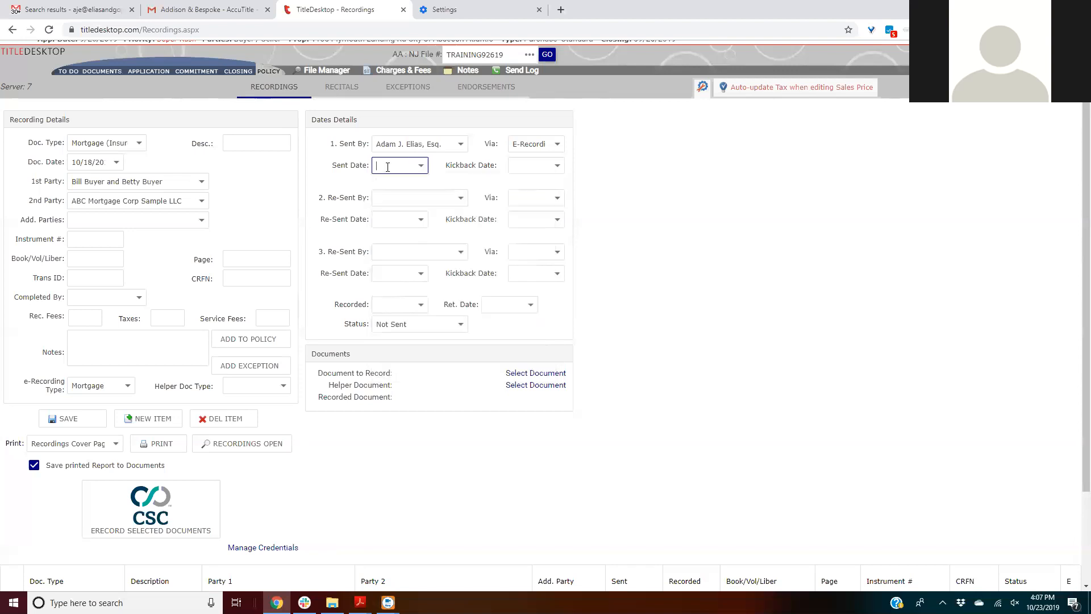
{"action": "type", "text": "10/23/20"}
{"action": "left_click", "coordinate": [459, 324]}
{"action": "left_click", "coordinate": [410, 376]}
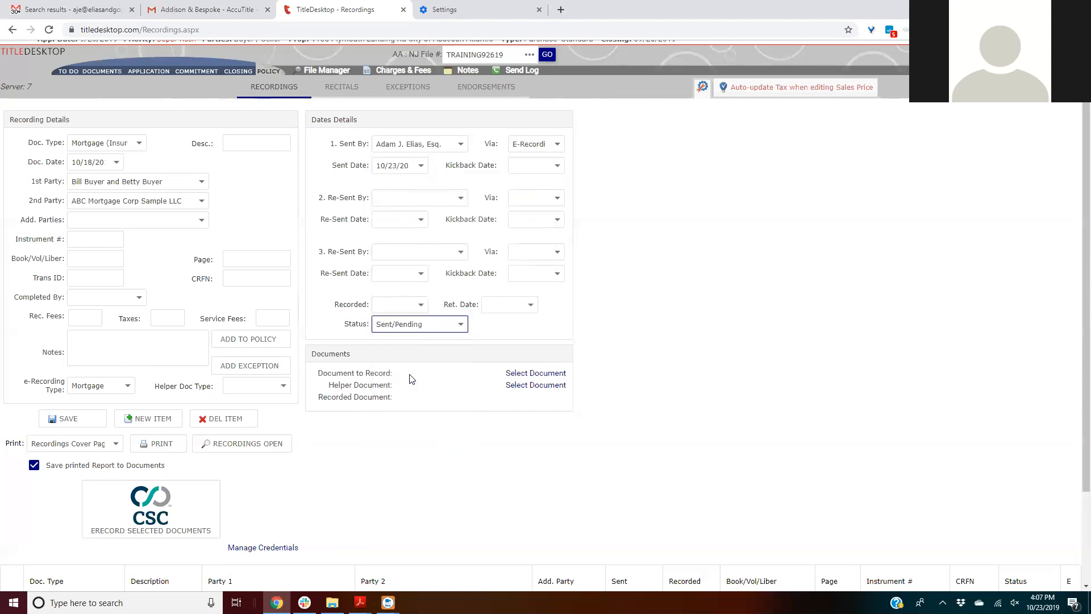
{"action": "left_click", "coordinate": [59, 418]}
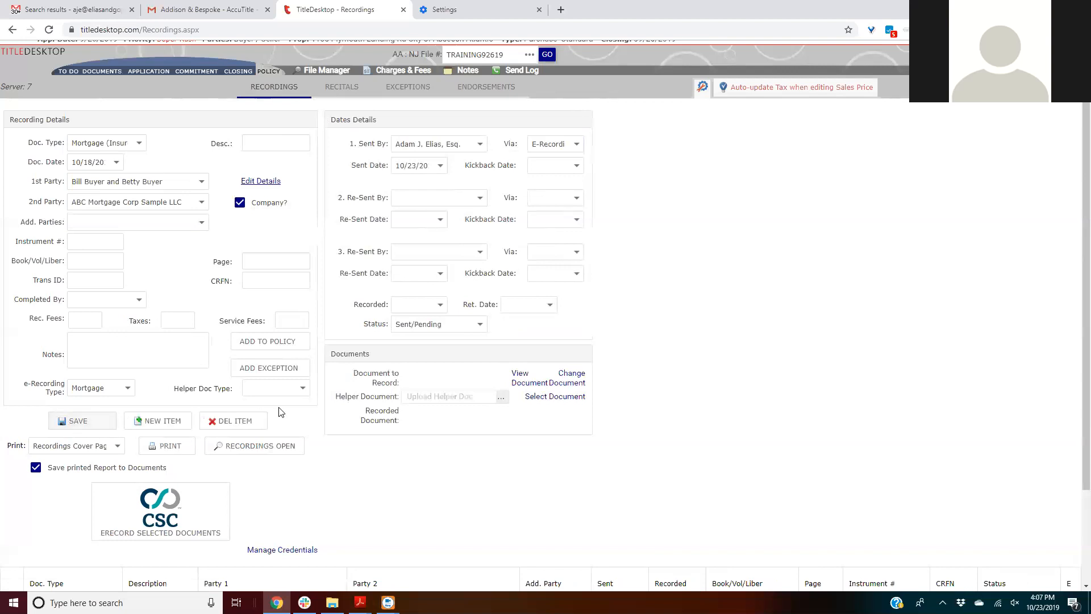
Step: Open the insured deed's recording and set its first submission to the same sender, sent via E-Recording
{"action": "scroll", "coordinate": [511, 409], "scroll_direction": "down", "scroll_amount": 2}
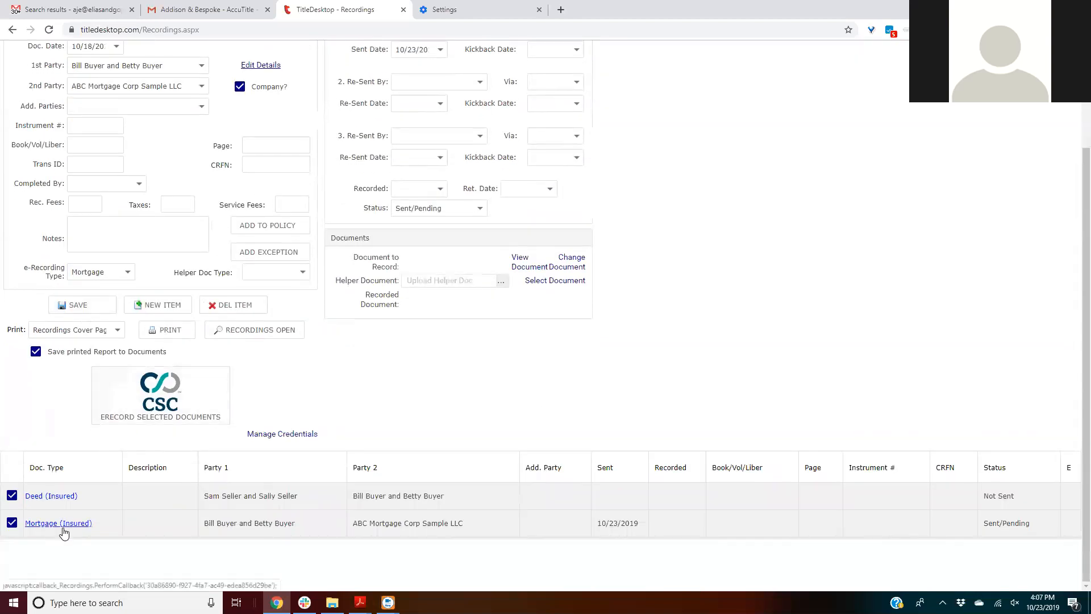
{"action": "scroll", "coordinate": [702, 386], "scroll_direction": "up", "scroll_amount": 2}
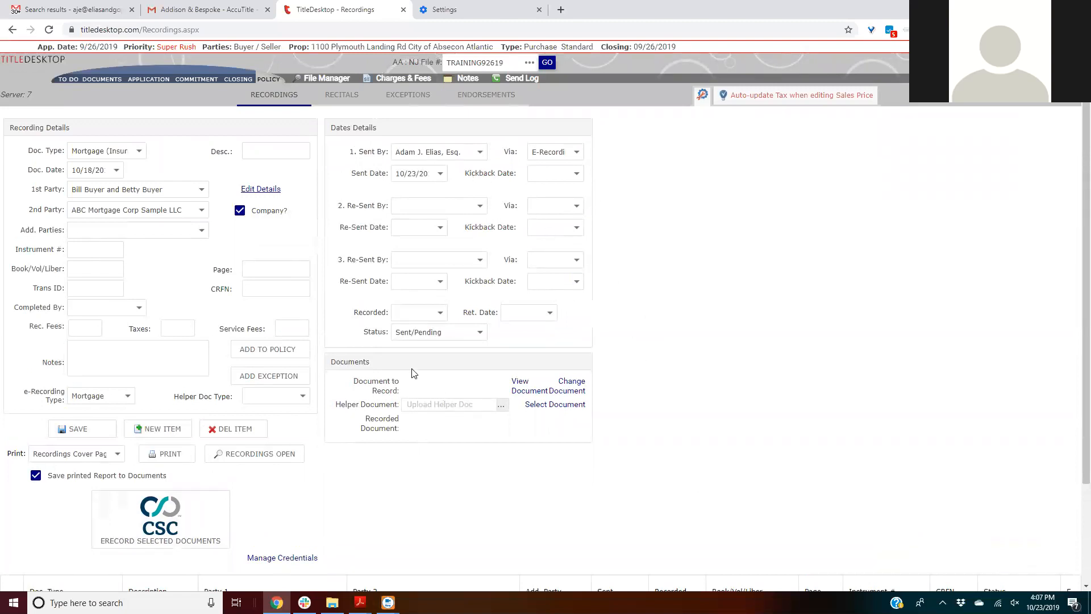
{"action": "scroll", "coordinate": [685, 404], "scroll_direction": "down", "scroll_amount": 2}
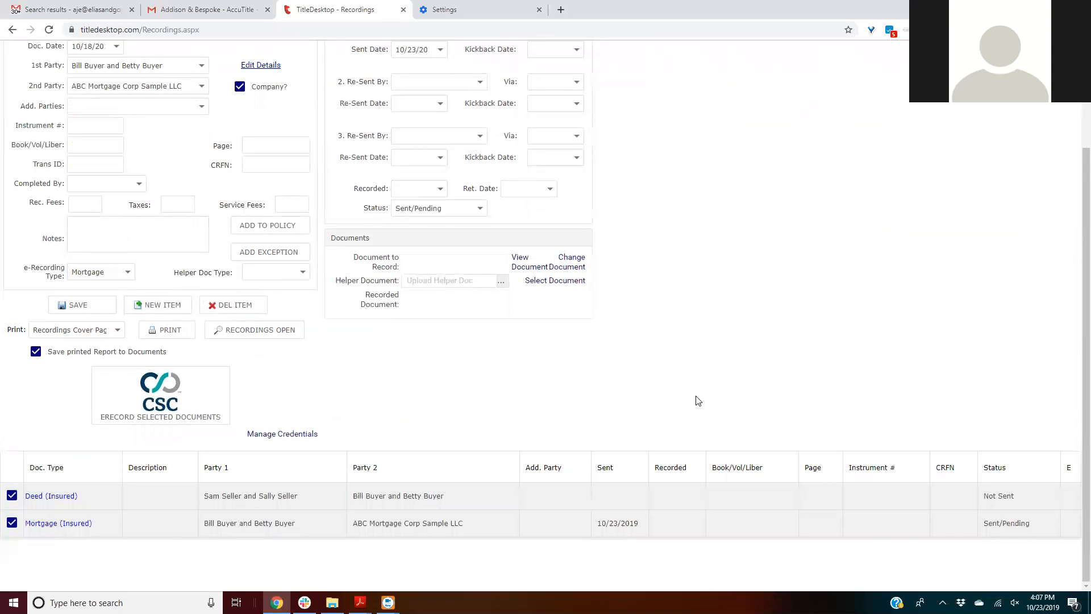
{"action": "left_click", "coordinate": [54, 496]}
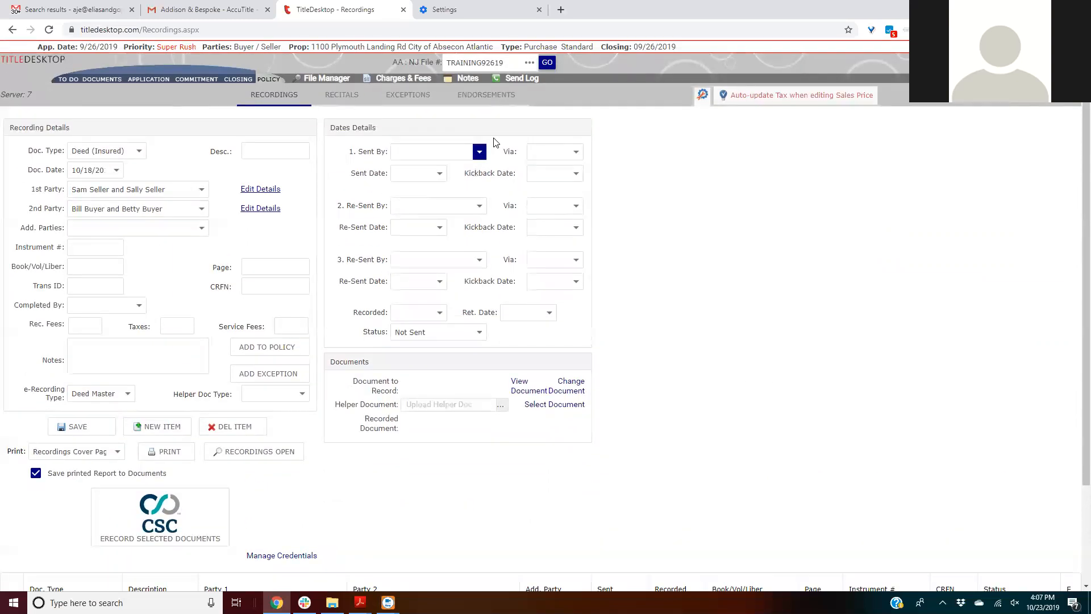
{"action": "left_click", "coordinate": [480, 151]}
{"action": "left_click", "coordinate": [430, 187]}
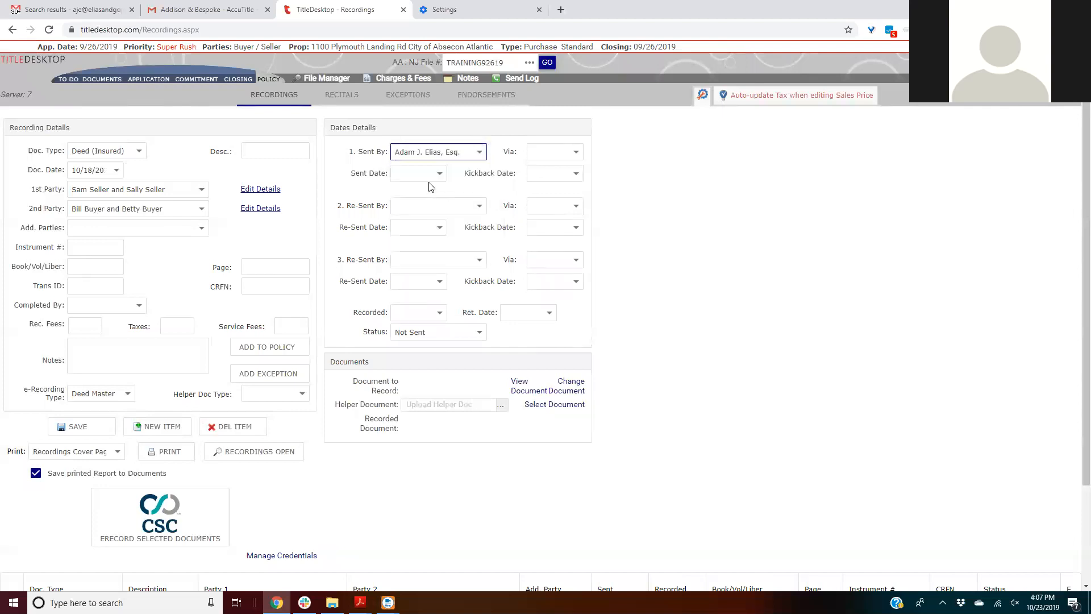
{"action": "left_click", "coordinate": [576, 151]}
{"action": "left_click", "coordinate": [548, 186]}
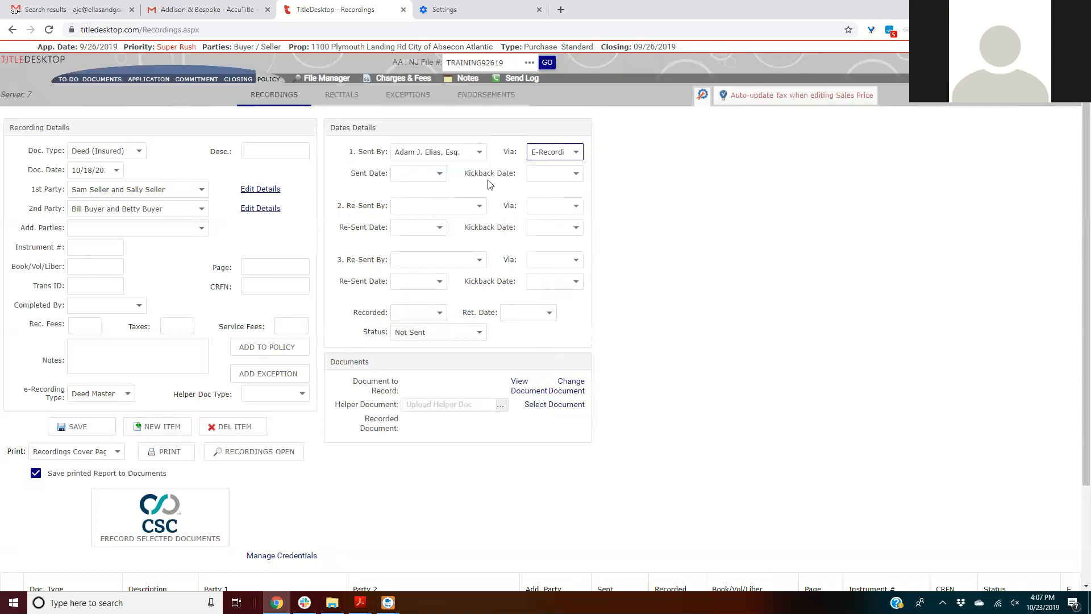
Step: Set the deed's recording status to Sent/Pending and save it
{"action": "left_click", "coordinate": [479, 331]}
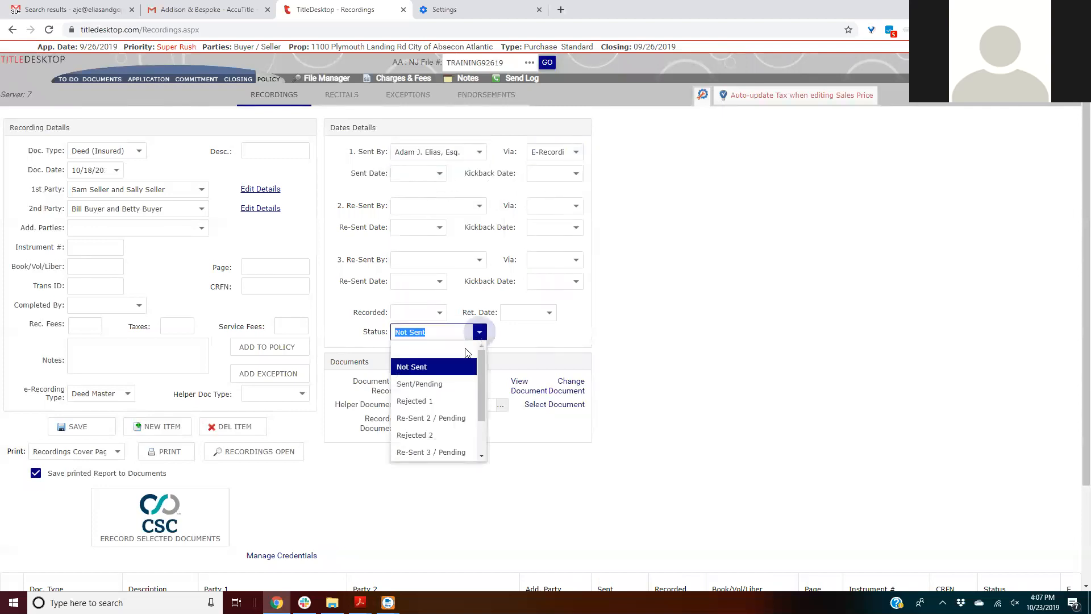
{"action": "left_click", "coordinate": [431, 384]}
{"action": "left_click", "coordinate": [79, 427]}
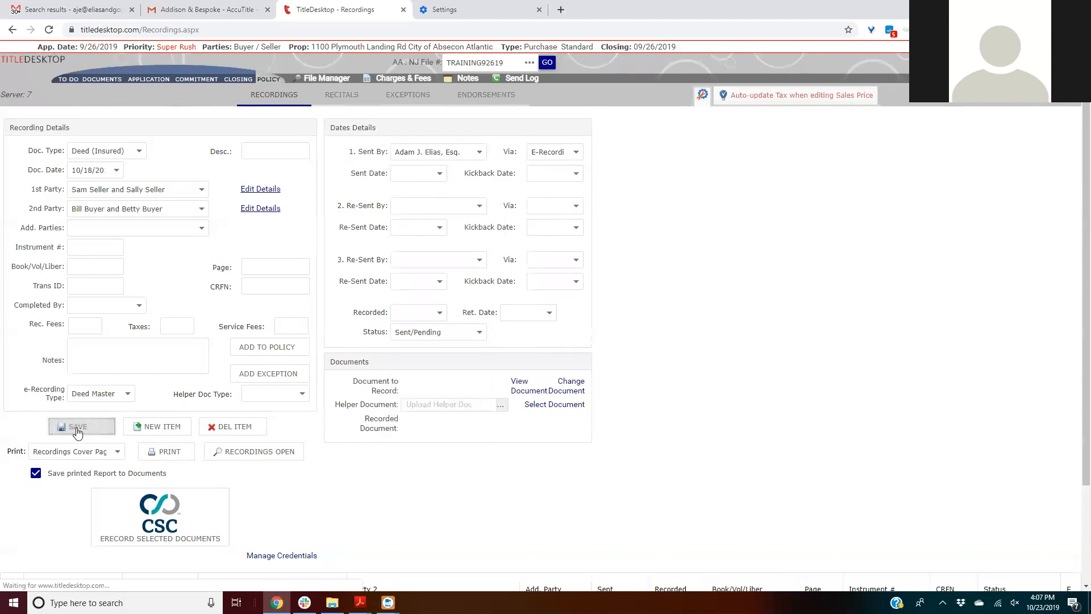
Step: Enter book 1234 and page 123 in the insured deed's recording details
{"action": "left_click", "coordinate": [88, 266]}
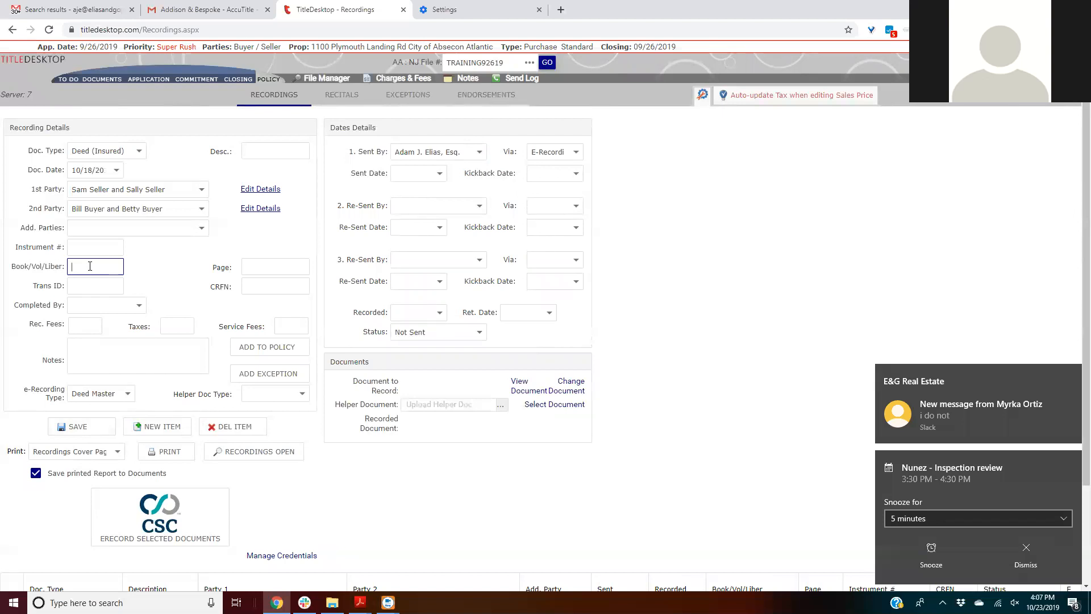
{"action": "type", "text": "1234"}
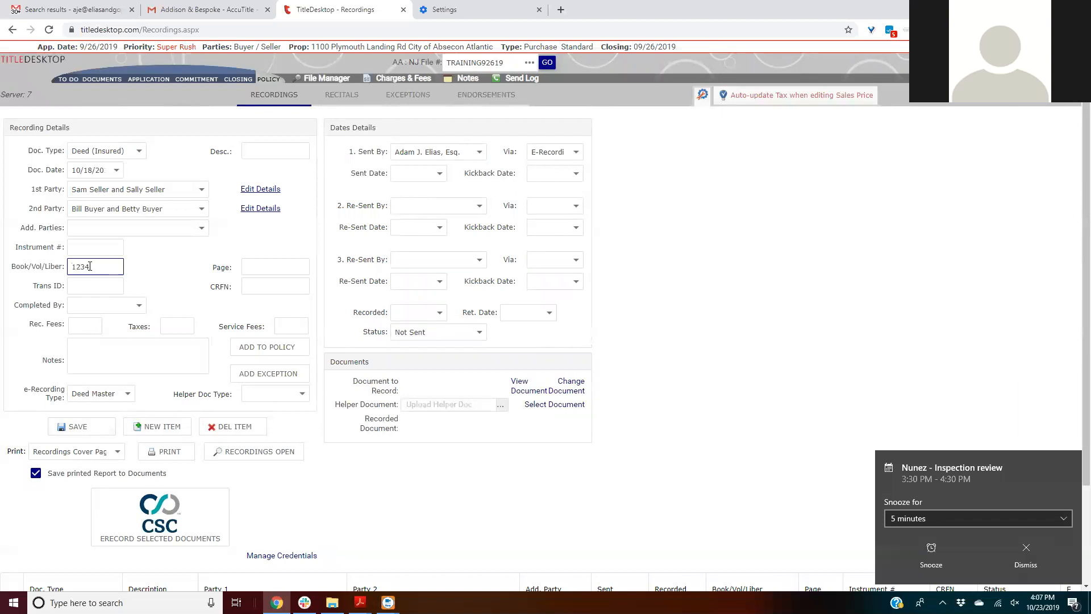
{"action": "left_click", "coordinate": [258, 266]}
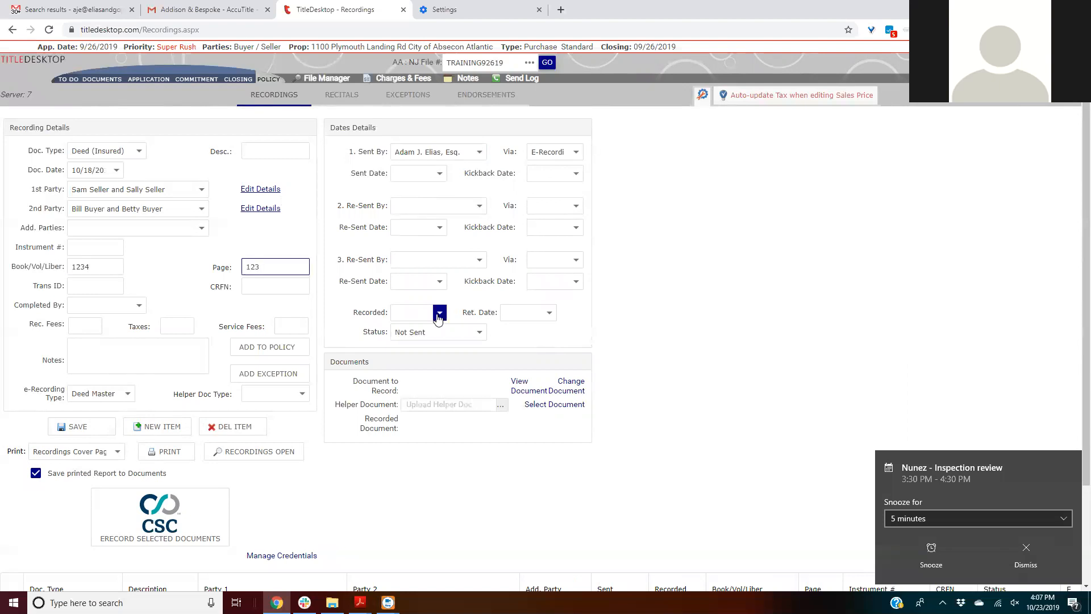
Step: Set the deed's recorded date to 10/23/2019 and its status to Recorded, and save the recording
{"action": "left_click", "coordinate": [411, 312]}
{"action": "type", "text": "10/23/20"}
{"action": "left_click", "coordinate": [479, 332]}
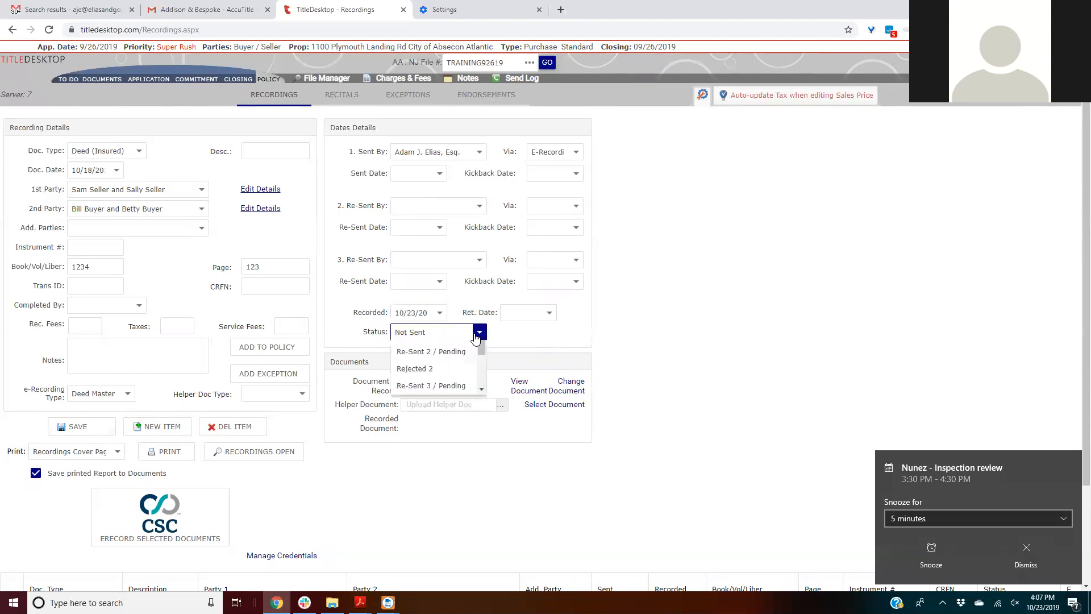
{"action": "scroll", "coordinate": [421, 424], "scroll_direction": "down", "scroll_amount": 1}
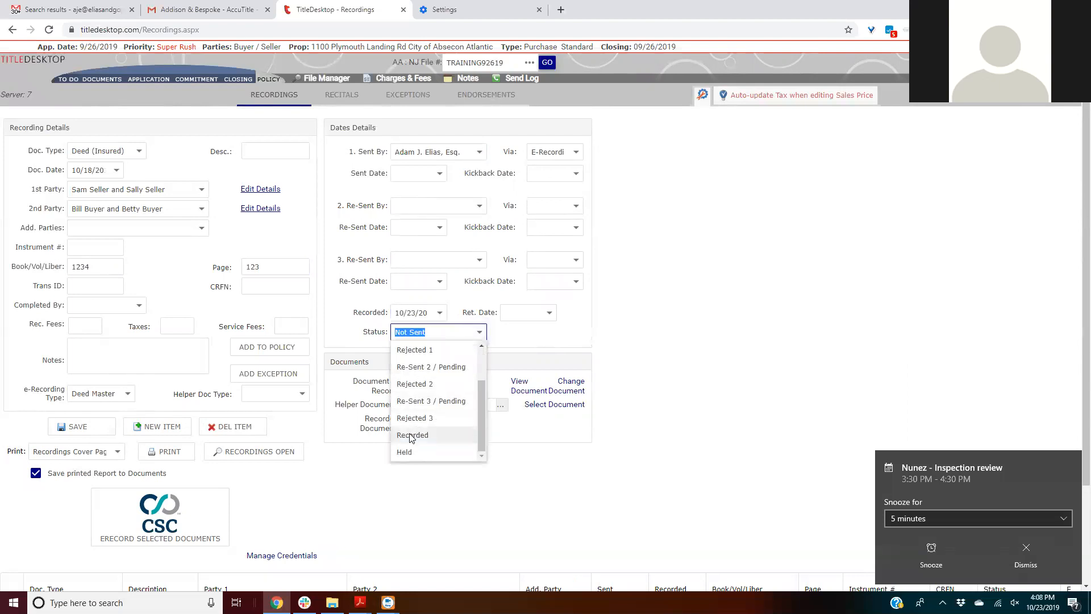
{"action": "left_click", "coordinate": [413, 436]}
{"action": "left_click", "coordinate": [68, 424]}
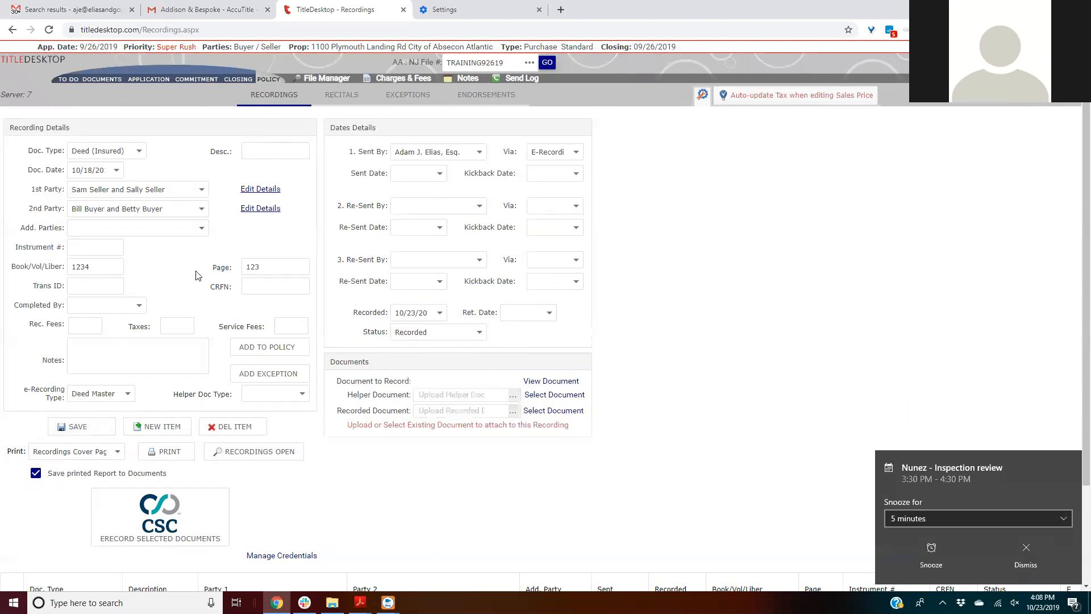
Step: Open the insured mortgage's recording and enter book 4569 and page 7854
{"action": "scroll", "coordinate": [230, 325], "scroll_direction": "down", "scroll_amount": 2}
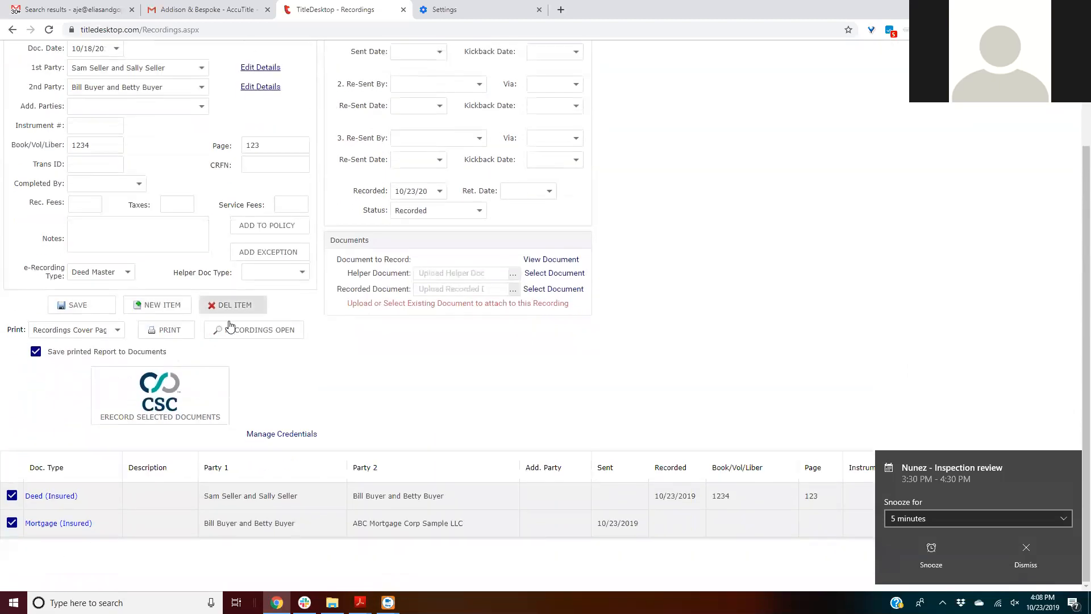
{"action": "left_click", "coordinate": [40, 523]}
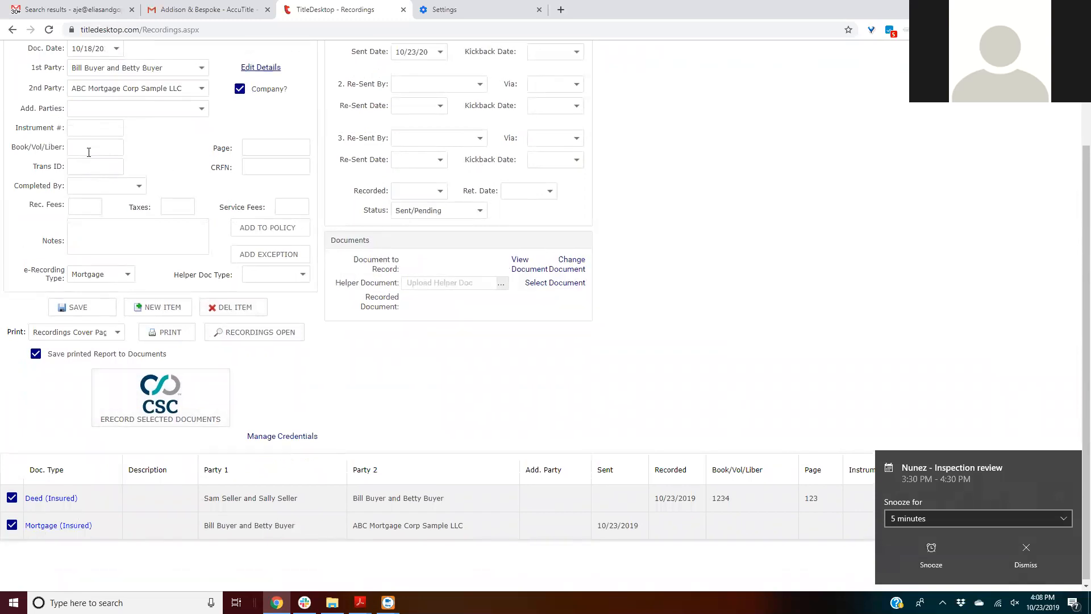
{"action": "left_click", "coordinate": [88, 152]}
{"action": "left_click", "coordinate": [264, 146]}
Step: Set the mortgage's recorded date to 10/23/2019 and its status to Recorded, and save the recording
{"action": "left_click", "coordinate": [439, 192]}
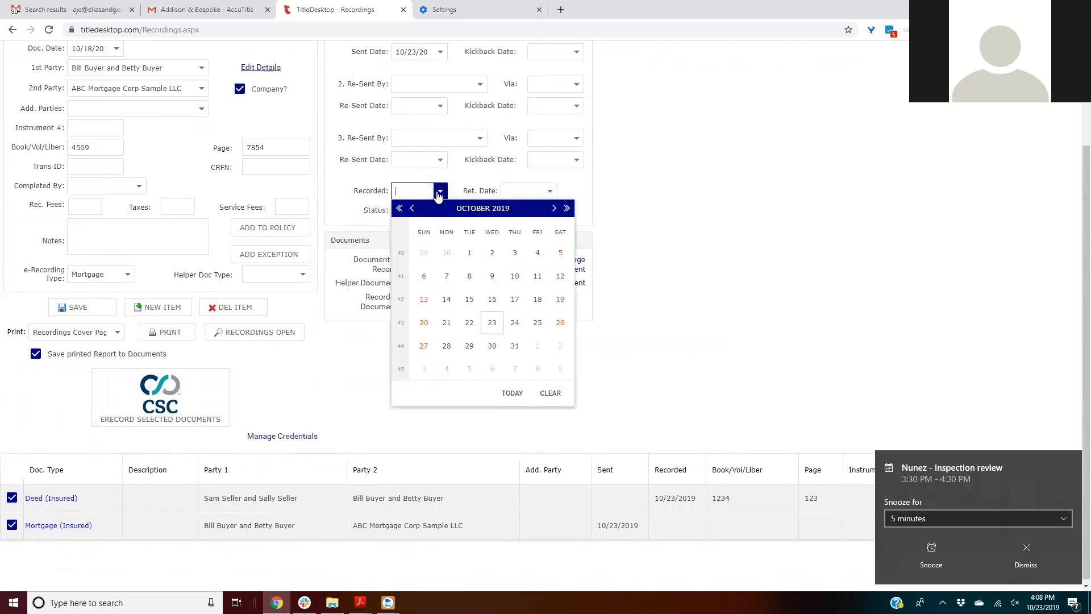
{"action": "left_click", "coordinate": [491, 322]}
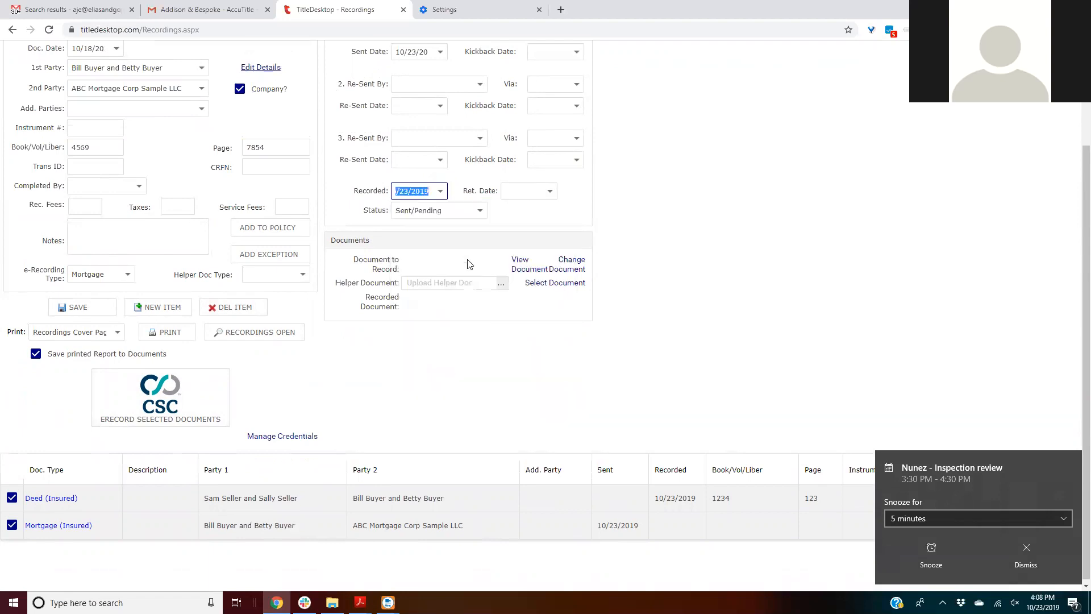
{"action": "left_click", "coordinate": [480, 211]}
{"action": "scroll", "coordinate": [449, 281], "scroll_direction": "down", "scroll_amount": 3}
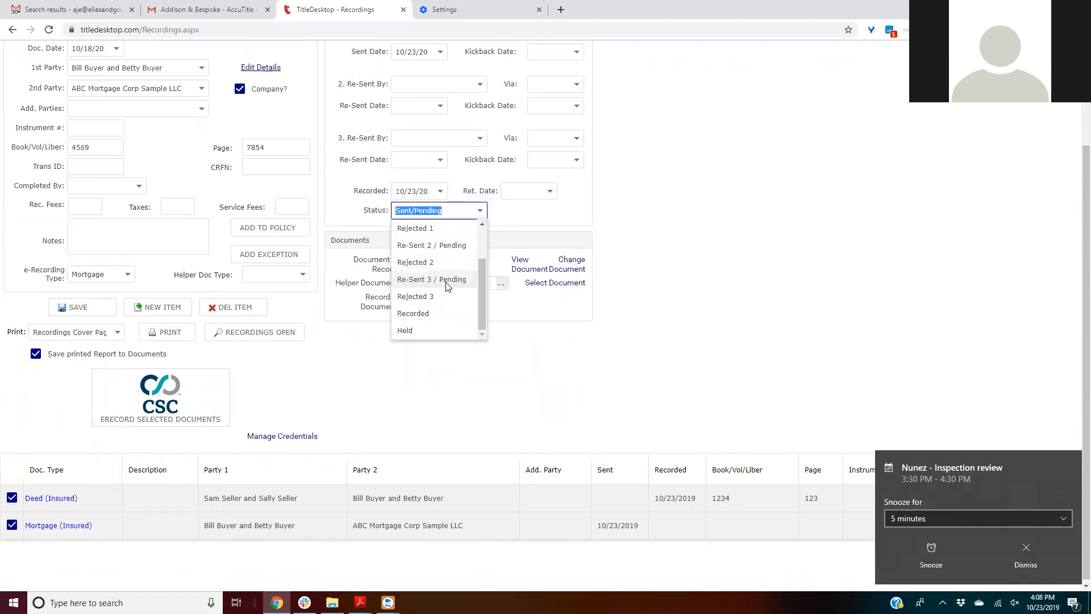
{"action": "left_click", "coordinate": [418, 314]}
{"action": "left_click", "coordinate": [74, 307]}
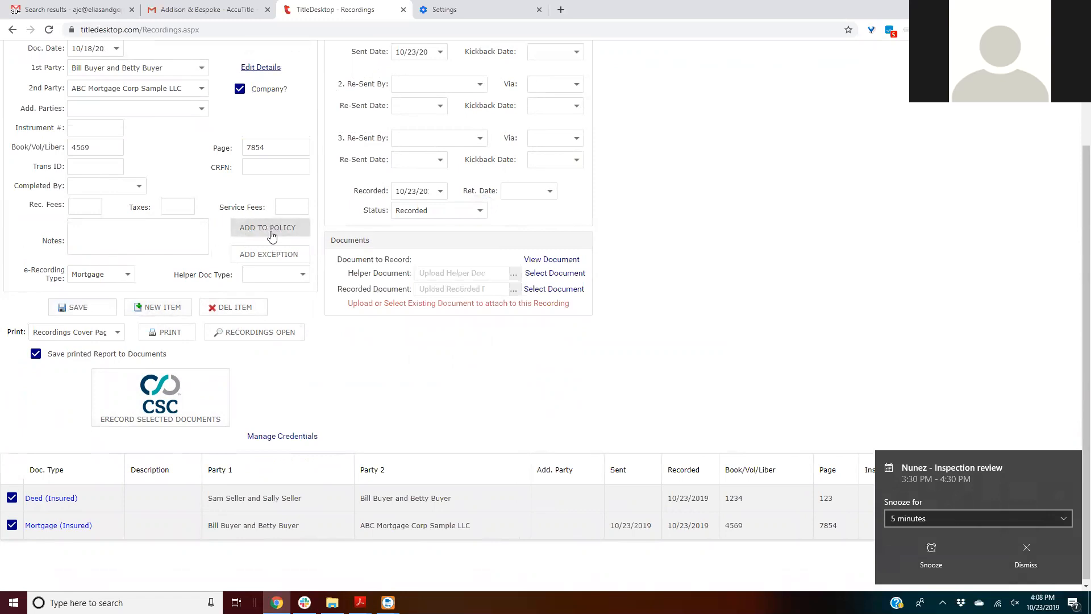
Step: Check the policy recitals for the deed and mortgage, and return to the recordings
{"action": "scroll", "coordinate": [416, 391], "scroll_direction": "up", "scroll_amount": 2}
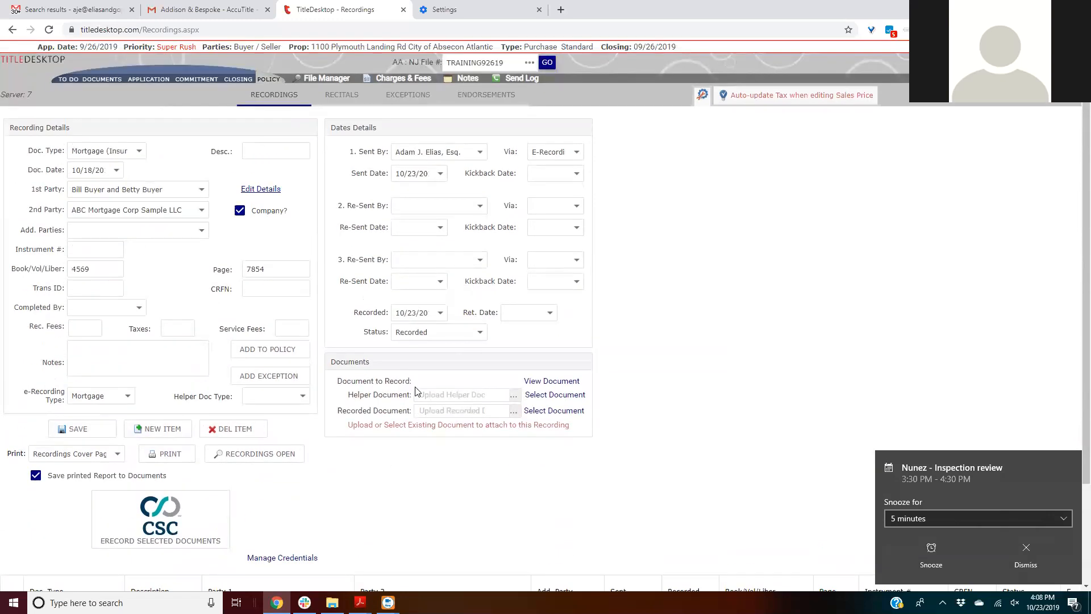
{"action": "left_click", "coordinate": [344, 96]}
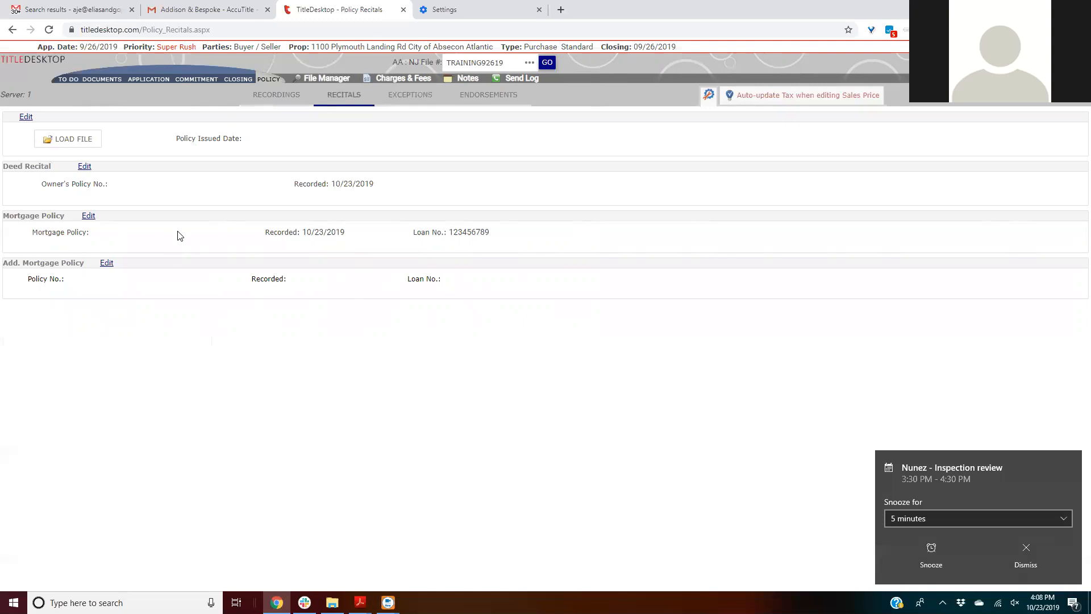
{"action": "left_click", "coordinate": [275, 95]}
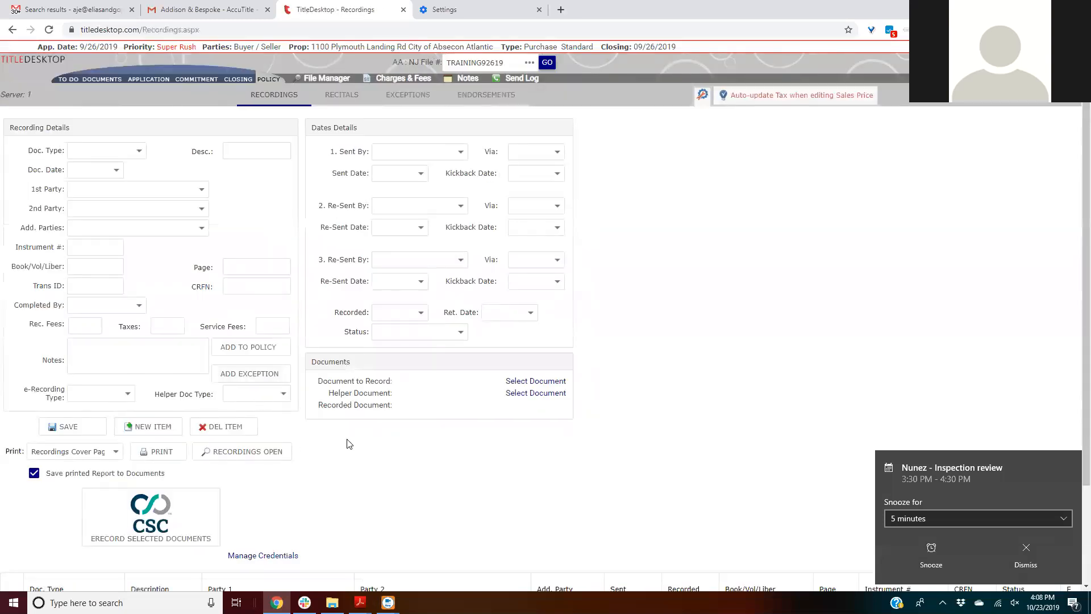
Step: Open the insured deed's recording and add it to the policy
{"action": "scroll", "coordinate": [449, 435], "scroll_direction": "down", "scroll_amount": 2}
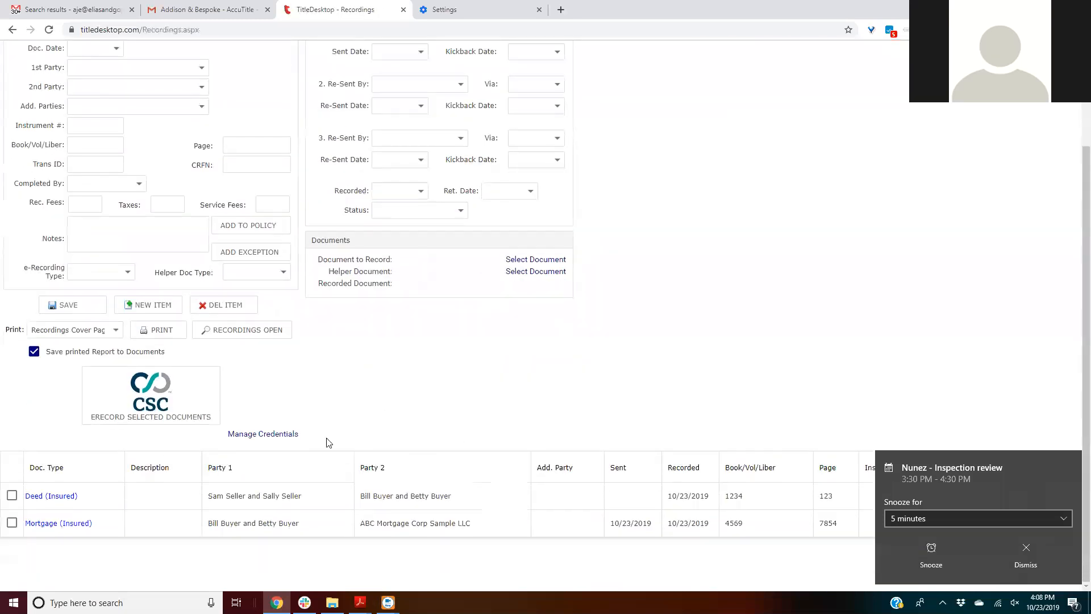
{"action": "left_click", "coordinate": [48, 498]}
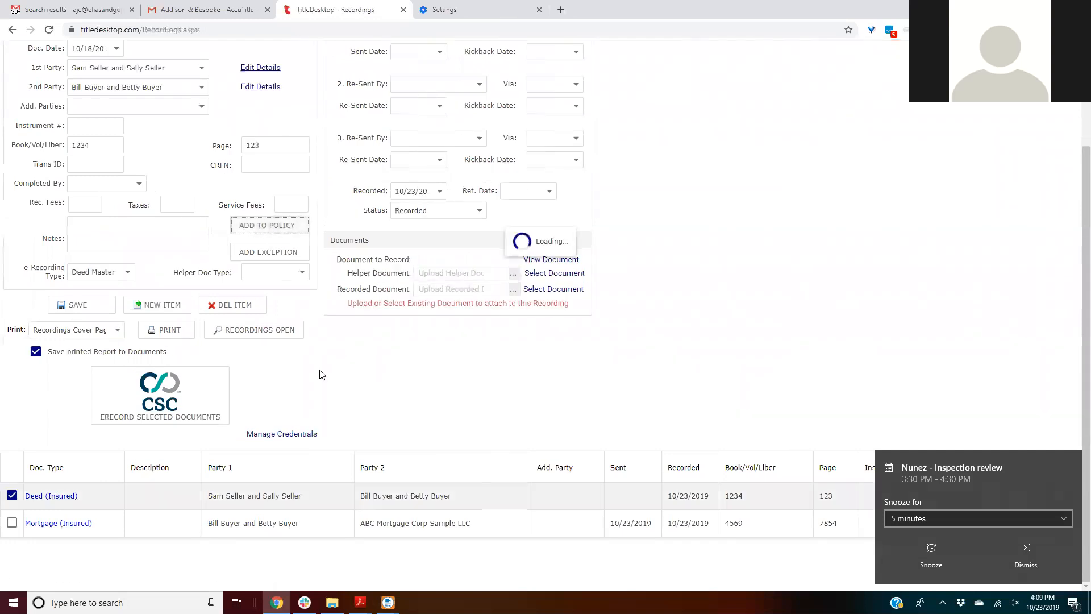
{"action": "scroll", "coordinate": [390, 391], "scroll_direction": "up", "scroll_amount": 2}
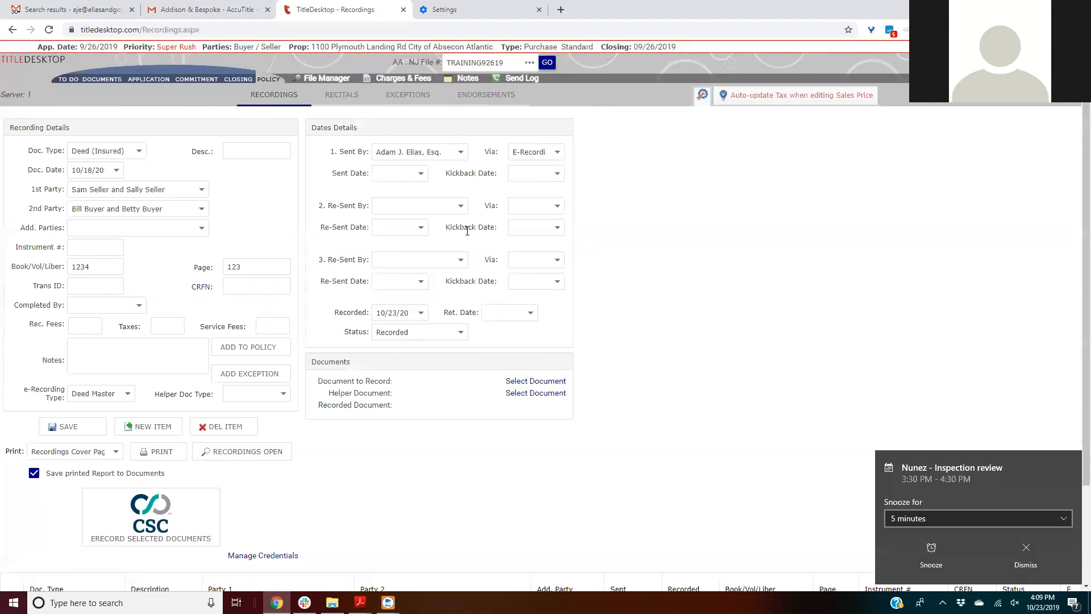
Step: Review the deed recital in the policy recitals and go back to the recordings
{"action": "left_click", "coordinate": [341, 94]}
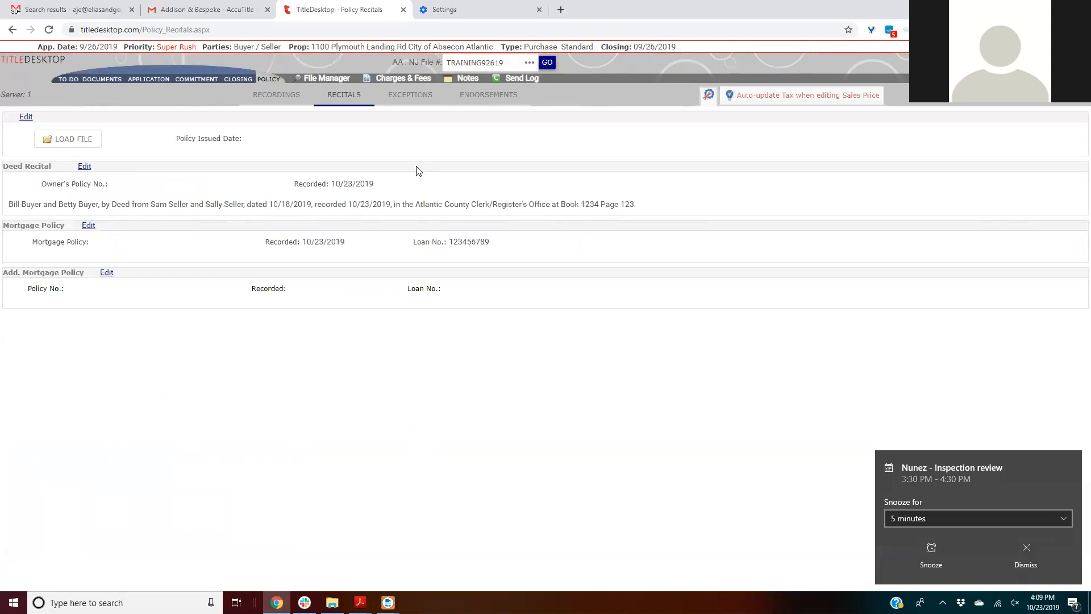
{"action": "left_click", "coordinate": [264, 95]}
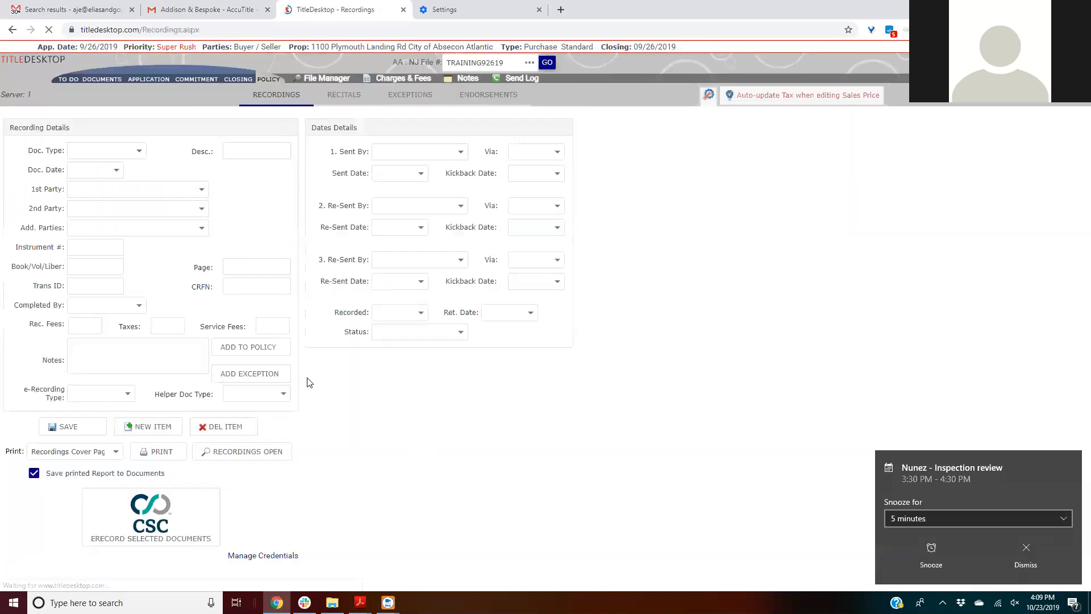
Step: Add the insured mortgage's recording to the policy and add its policy exception with OP, 2MP and 3MP selected
{"action": "left_click", "coordinate": [58, 527]}
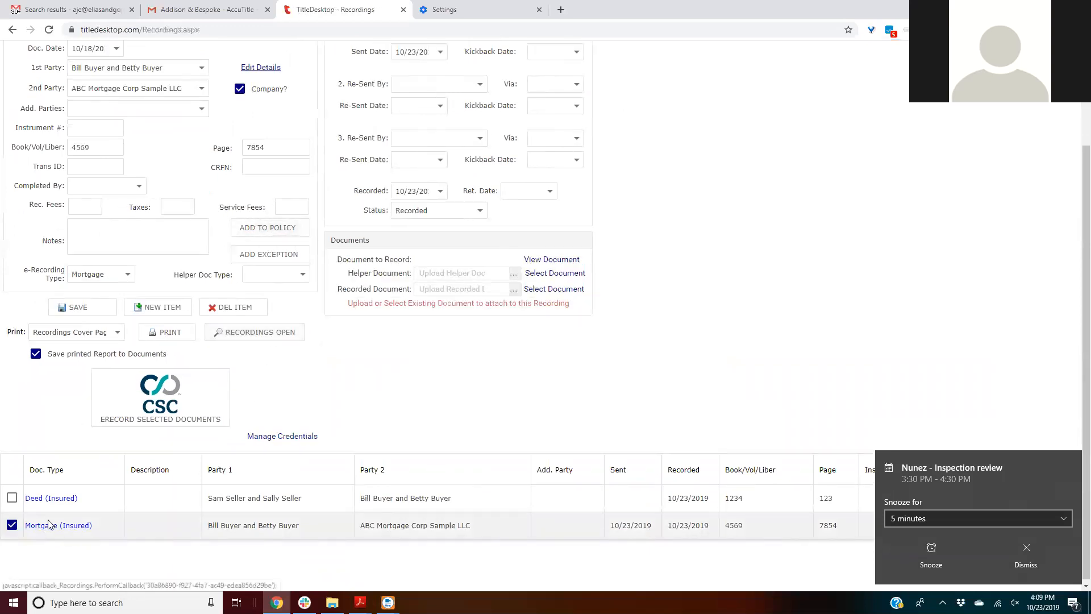
{"action": "scroll", "coordinate": [172, 118], "scroll_direction": "up", "scroll_amount": 3}
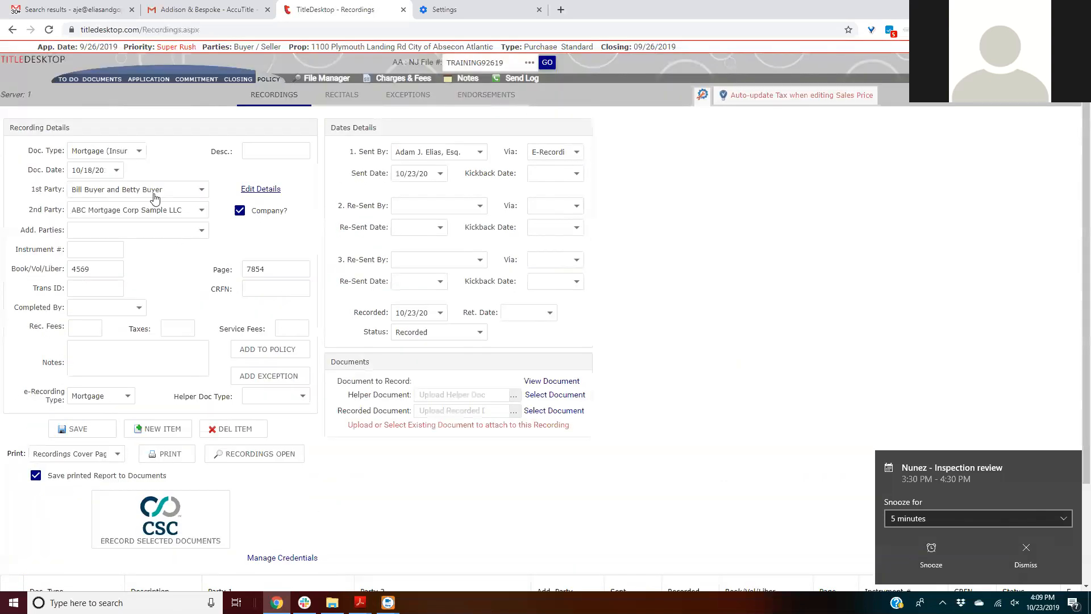
{"action": "left_click", "coordinate": [263, 348]}
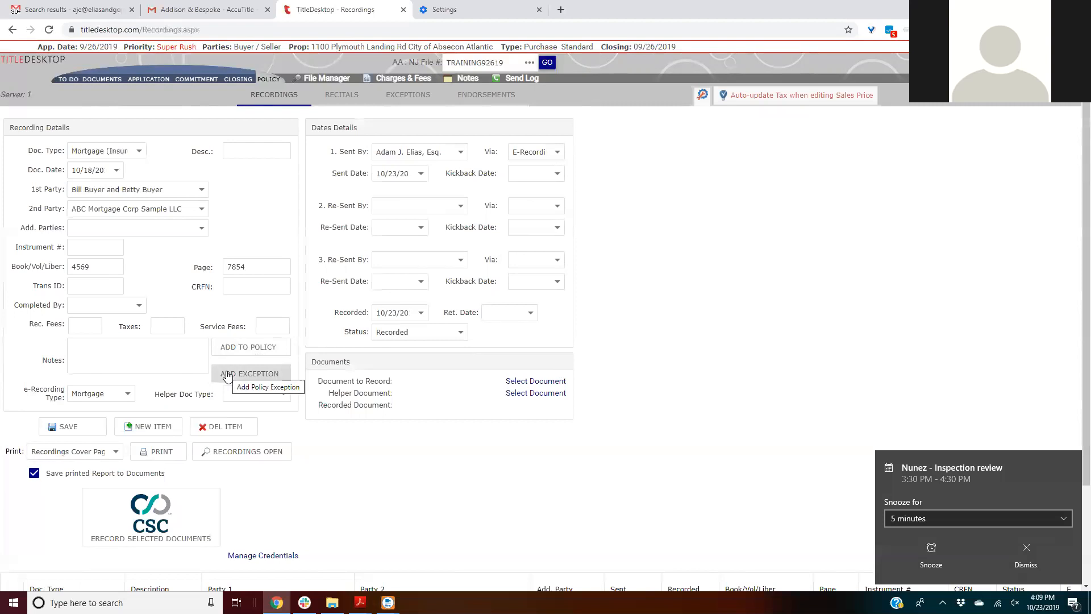
{"action": "left_click", "coordinate": [227, 374]}
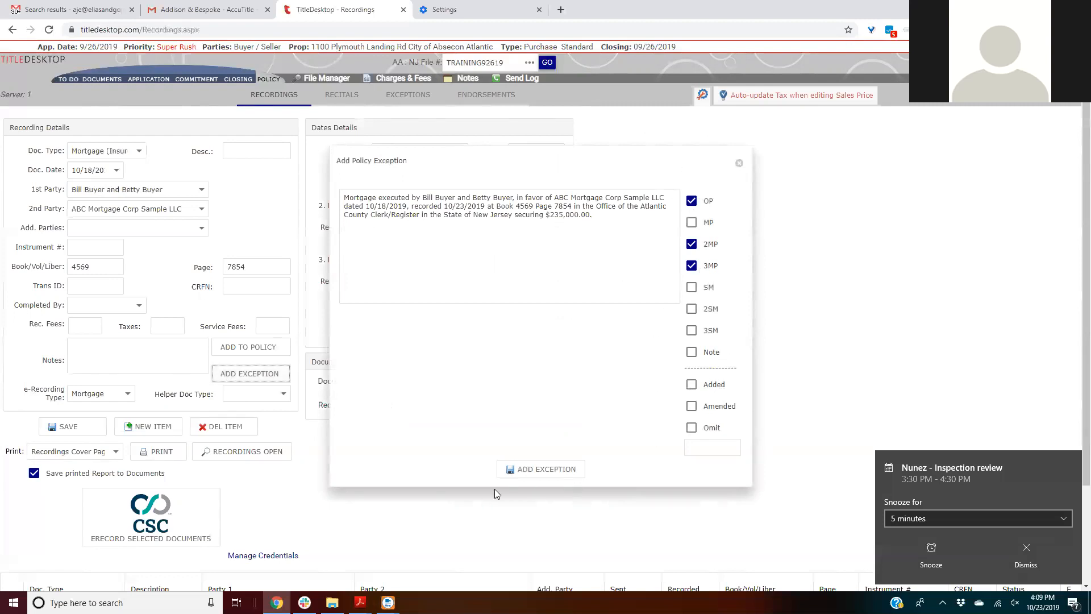
{"action": "left_click", "coordinate": [528, 469]}
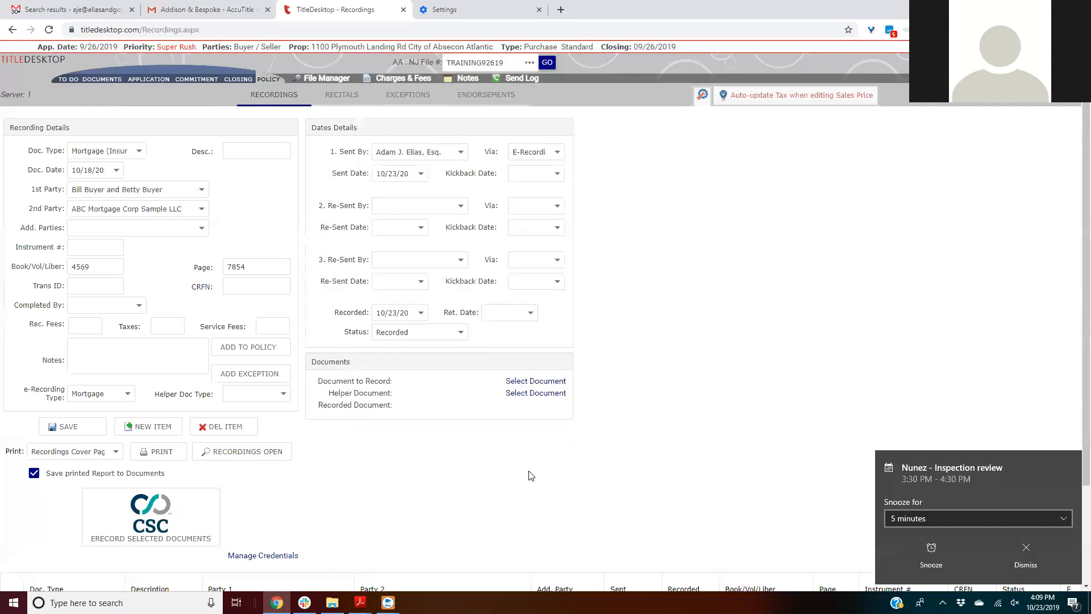
Step: Set the Policy Issued Date in the policy recitals to 10/23/2019 and save it
{"action": "left_click", "coordinate": [337, 101]}
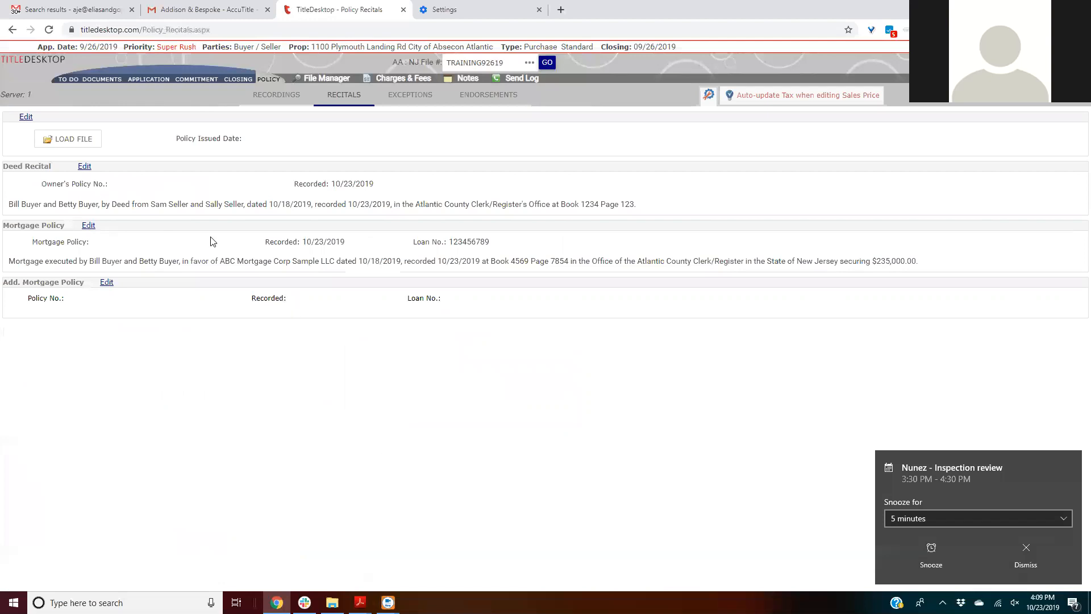
{"action": "left_click", "coordinate": [27, 117]}
{"action": "left_click", "coordinate": [145, 90]}
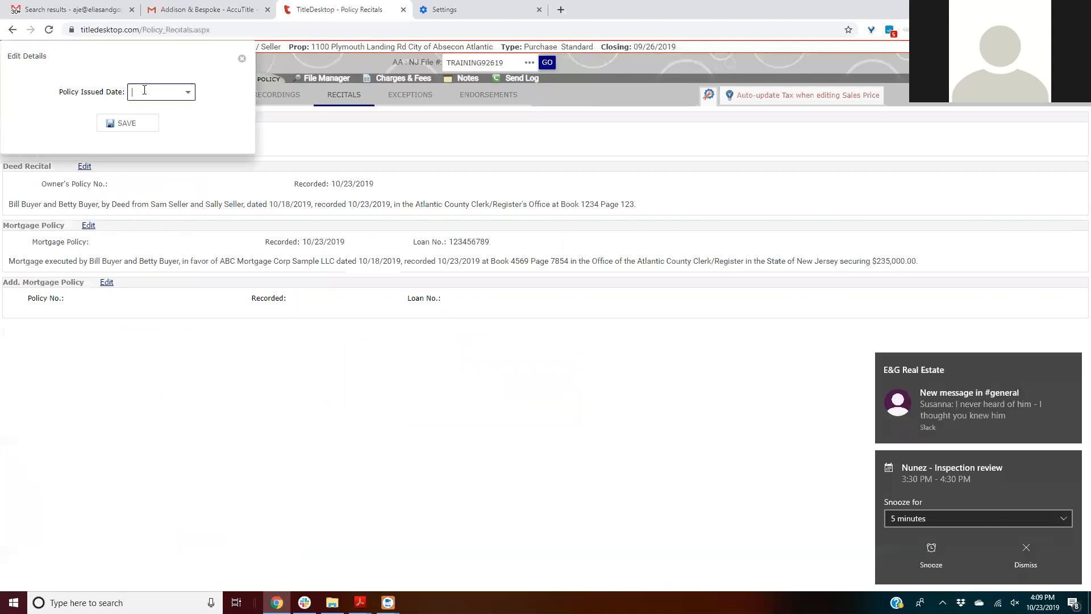
{"action": "key", "text": "t"}
{"action": "left_click", "coordinate": [119, 125]}
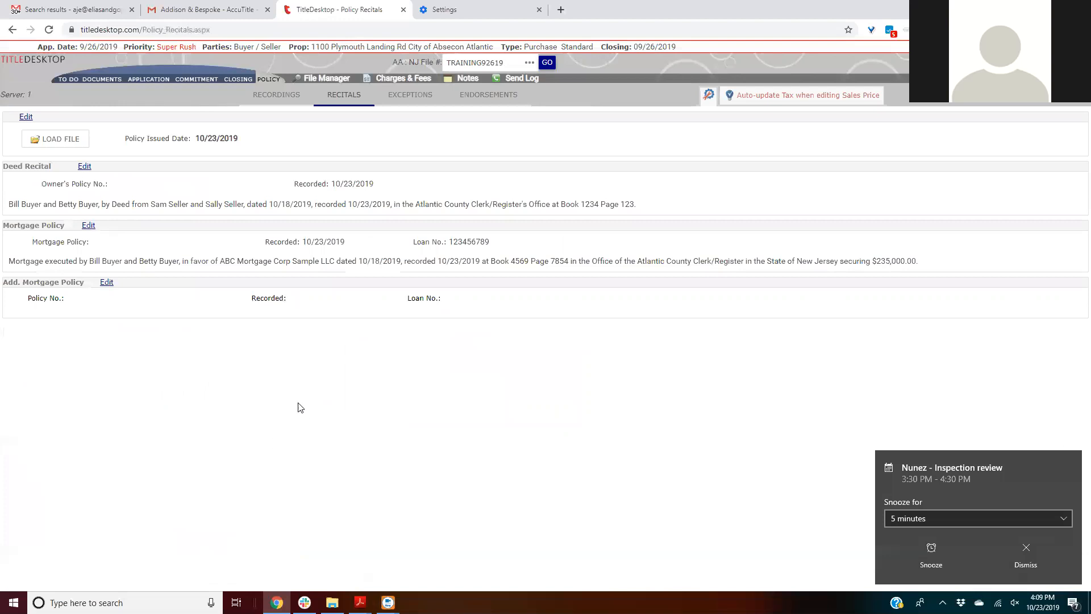
Step: Enter the owner's policy number in the deed recital, then save and close it
{"action": "left_click", "coordinate": [84, 166]}
{"action": "left_click", "coordinate": [501, 210]}
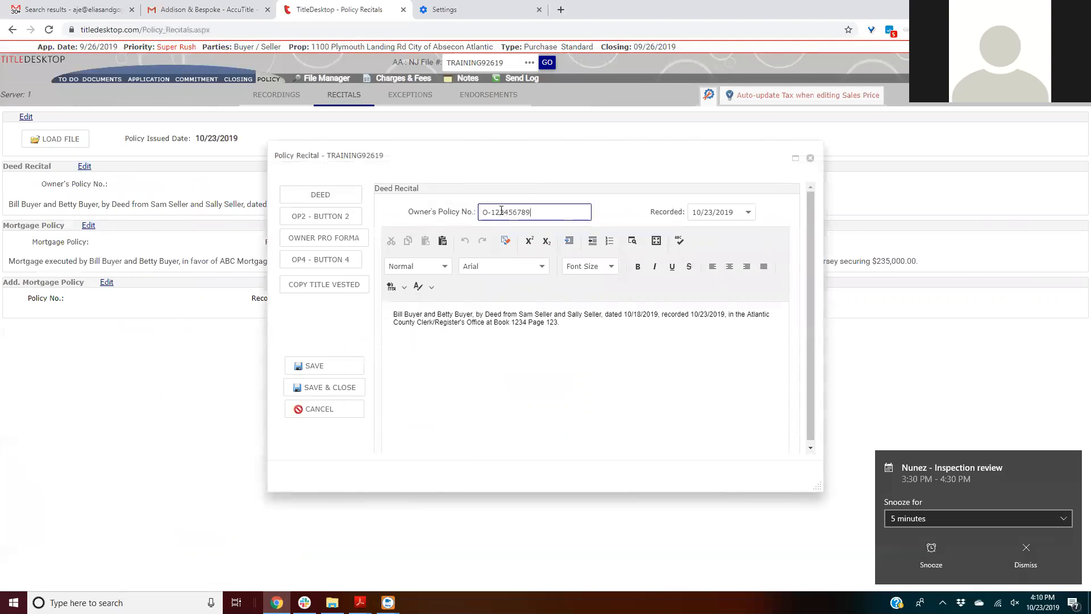
{"action": "left_click", "coordinate": [324, 388]}
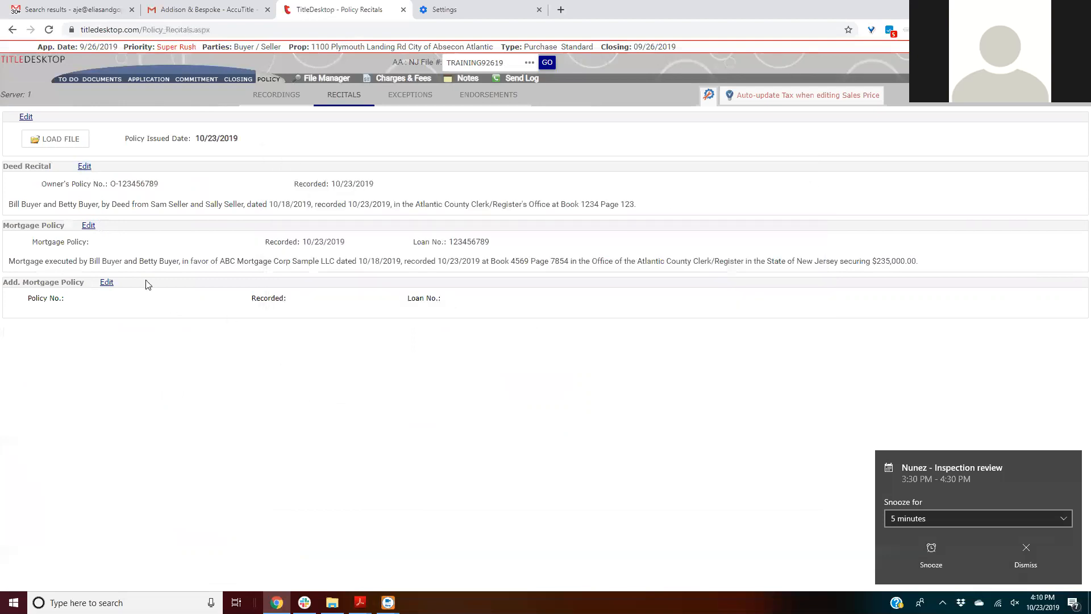
Step: Enter the mortgage policy number in the mortgage policy recital, then save and close it
{"action": "left_click", "coordinate": [88, 226]}
{"action": "left_click", "coordinate": [462, 208]}
{"action": "type", "text": "M-"}
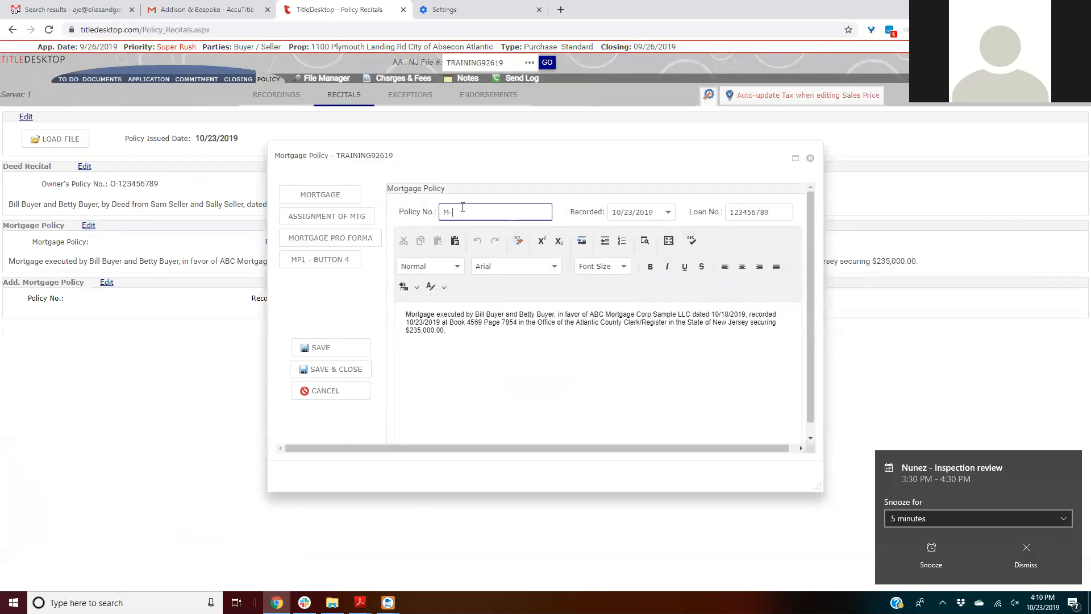
{"action": "type", "text": "0987654321"}
{"action": "left_click", "coordinate": [330, 370]}
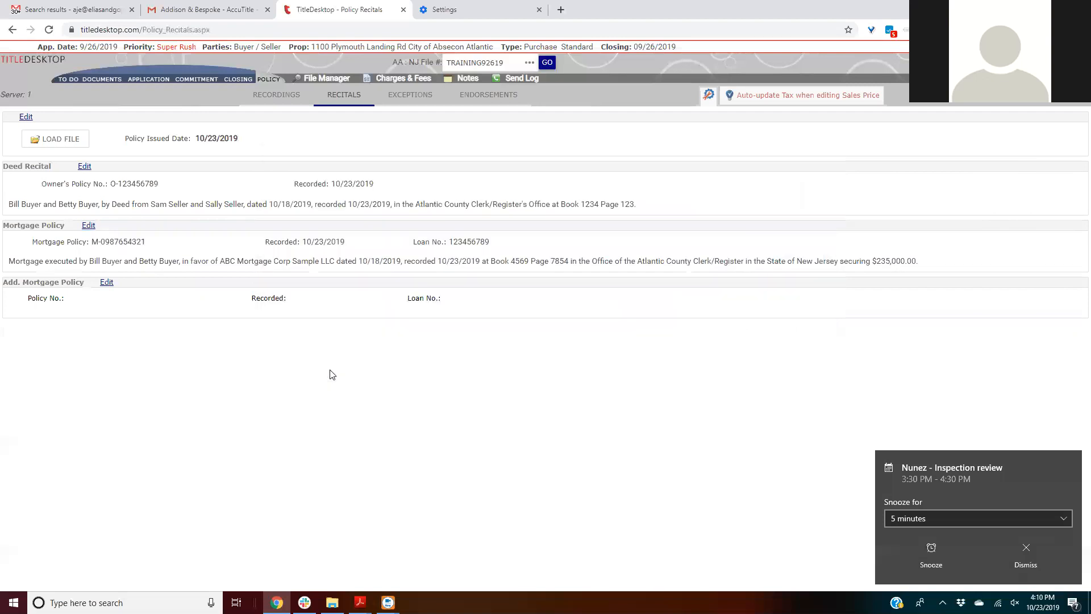
Step: Review the policy exceptions for the added mortgage exception and return to the recordings
{"action": "left_click", "coordinate": [414, 102]}
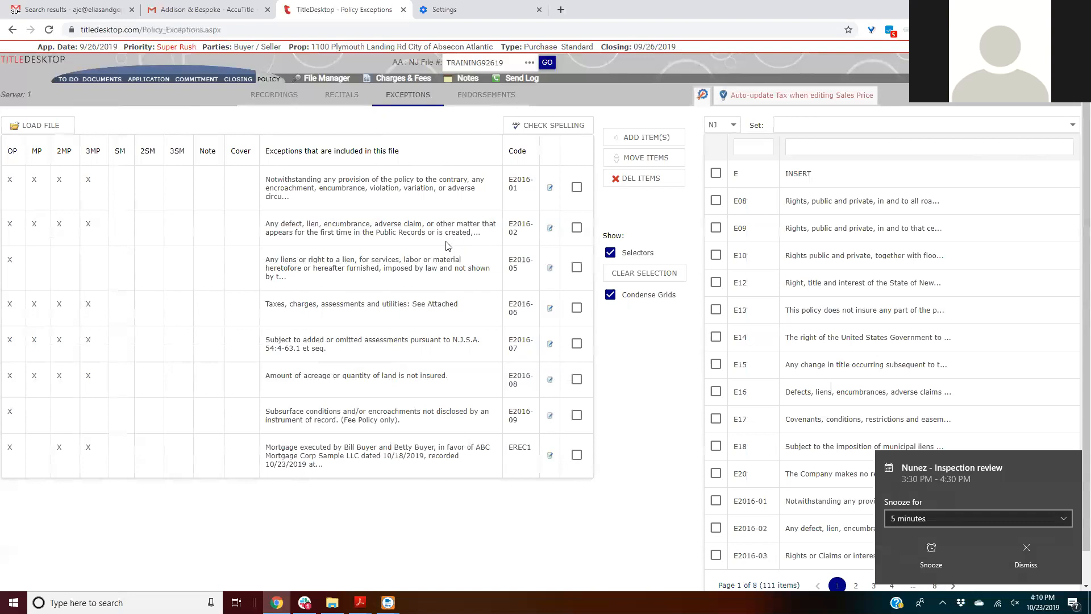
{"action": "left_click", "coordinate": [339, 97]}
{"action": "left_click", "coordinate": [269, 93]}
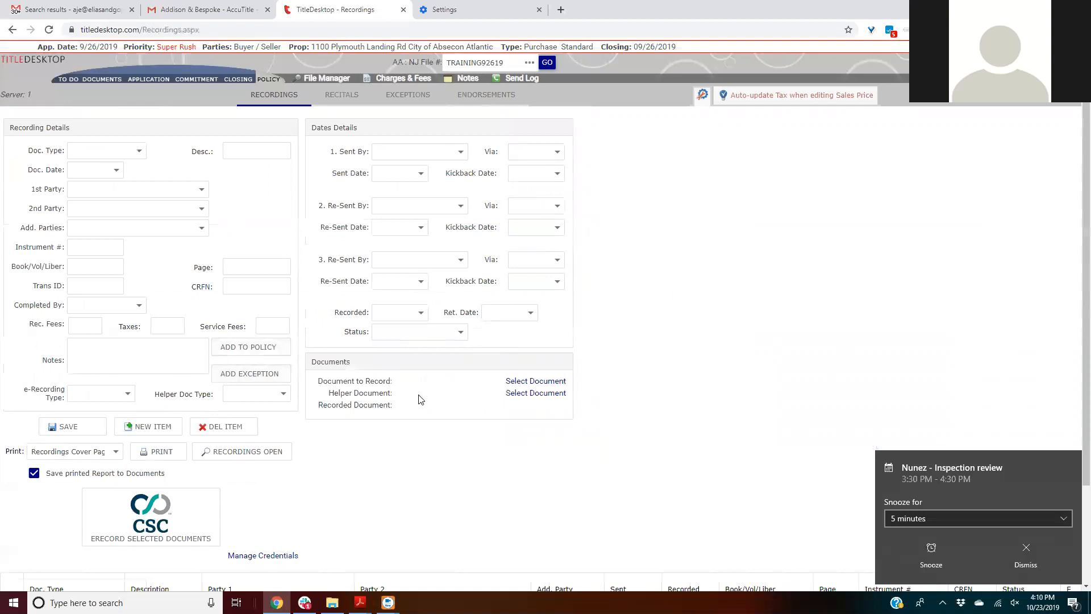
Step: Load the Smart Policy set of master templates in the file's documents
{"action": "left_click", "coordinate": [97, 80]}
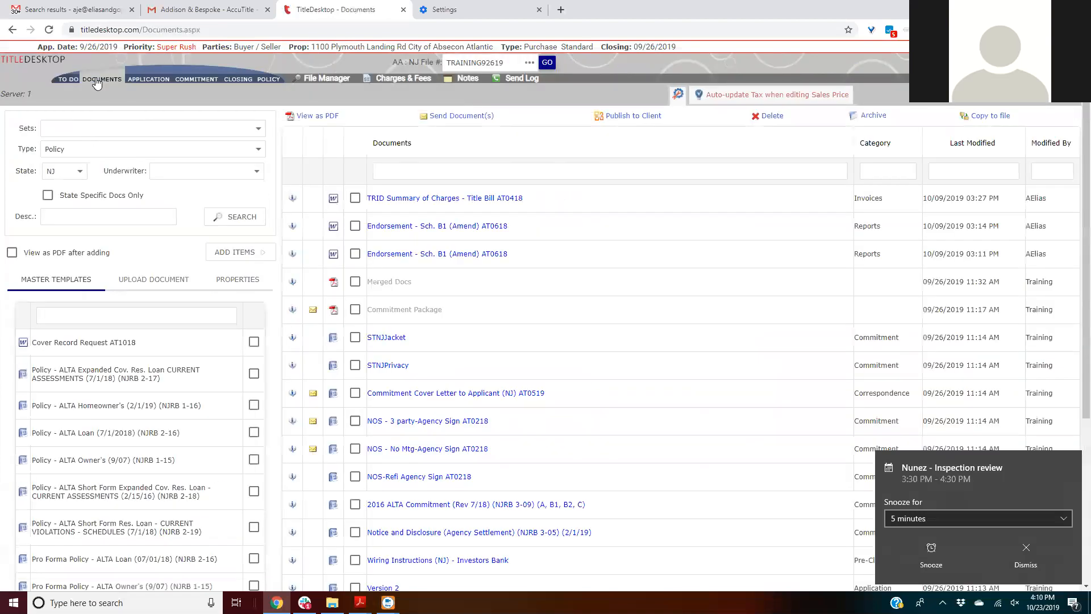
{"action": "left_click", "coordinate": [257, 129]}
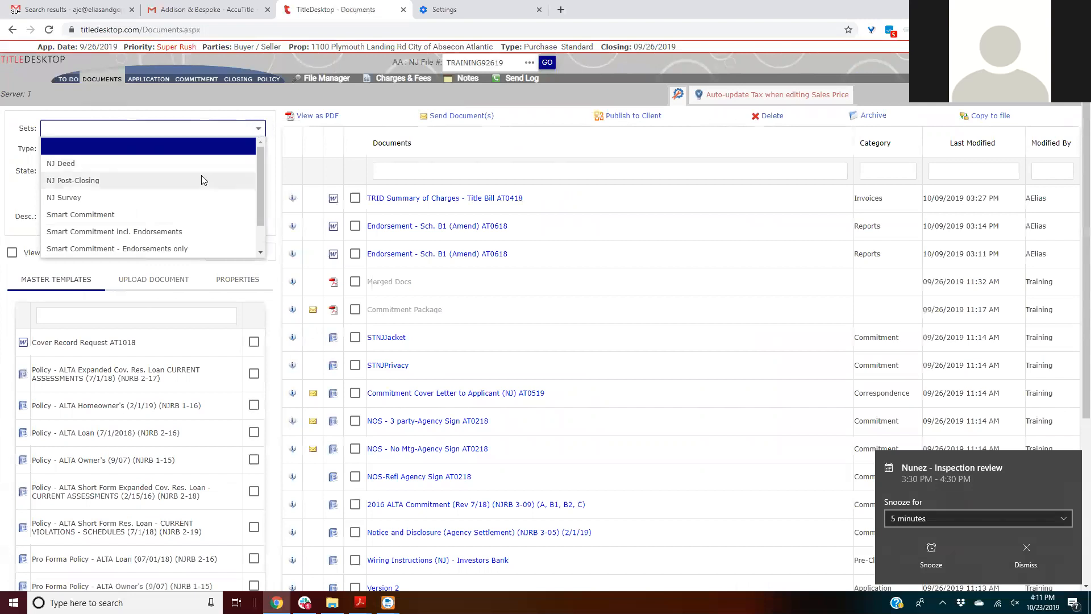
{"action": "scroll", "coordinate": [201, 176], "scroll_direction": "down", "scroll_amount": 1}
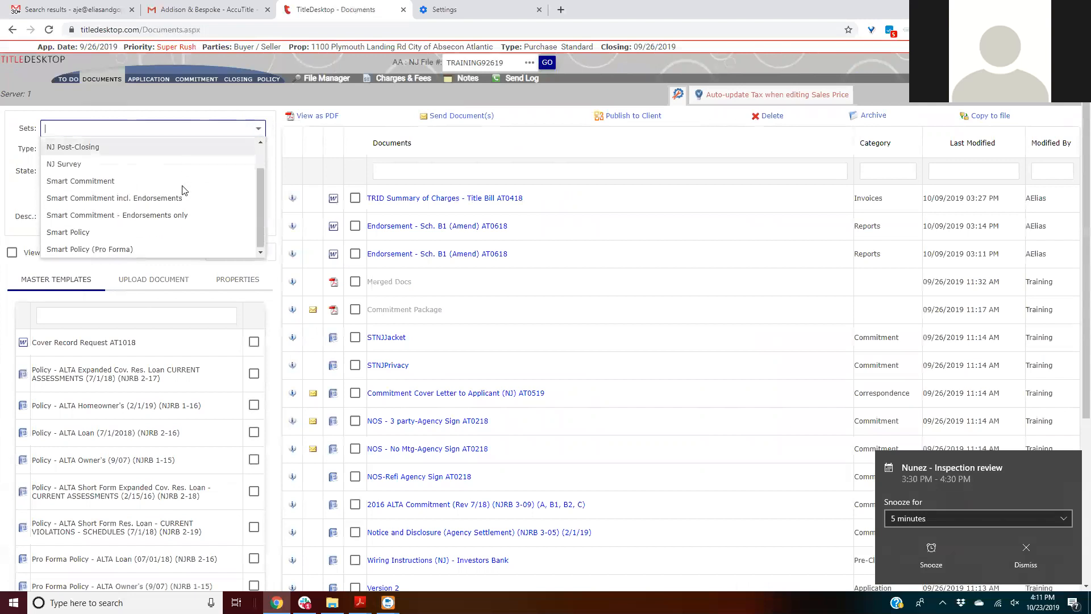
{"action": "left_click", "coordinate": [59, 235]}
Step: Leave out the Policy Letter - Applicant (NJ) AT0519 and add the remaining Smart Policy templates to the file
{"action": "scroll", "coordinate": [243, 278], "scroll_direction": "down", "scroll_amount": 2}
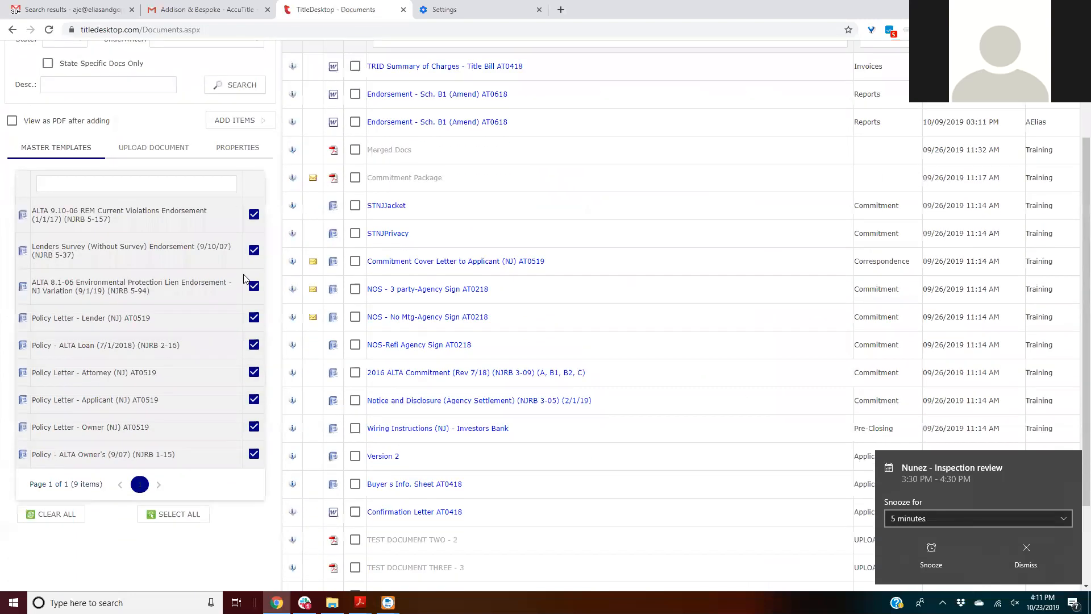
{"action": "scroll", "coordinate": [244, 278], "scroll_direction": "down", "scroll_amount": 1}
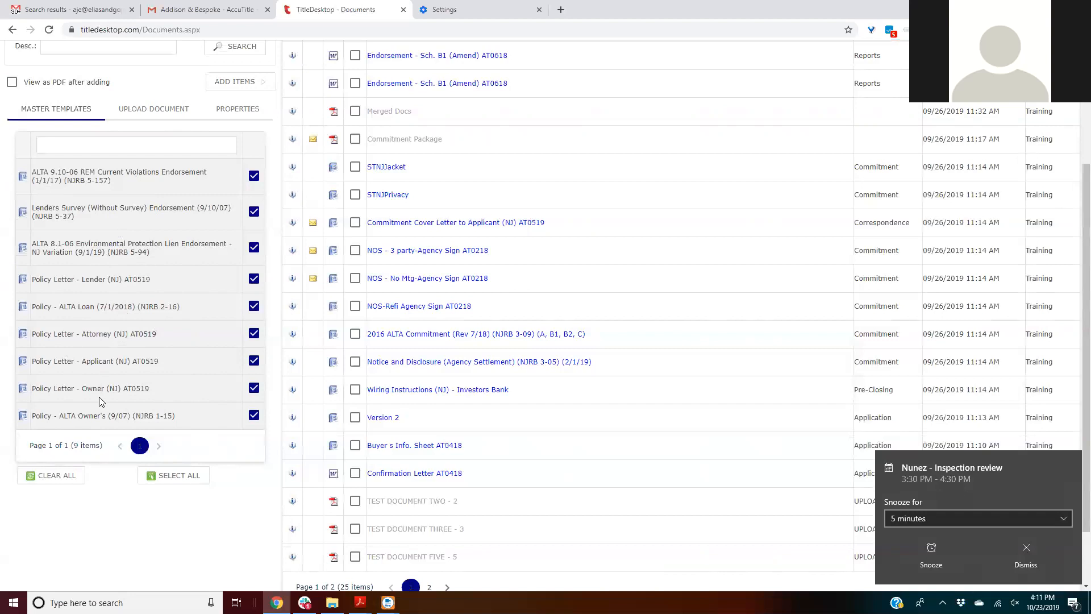
{"action": "left_click", "coordinate": [253, 361]}
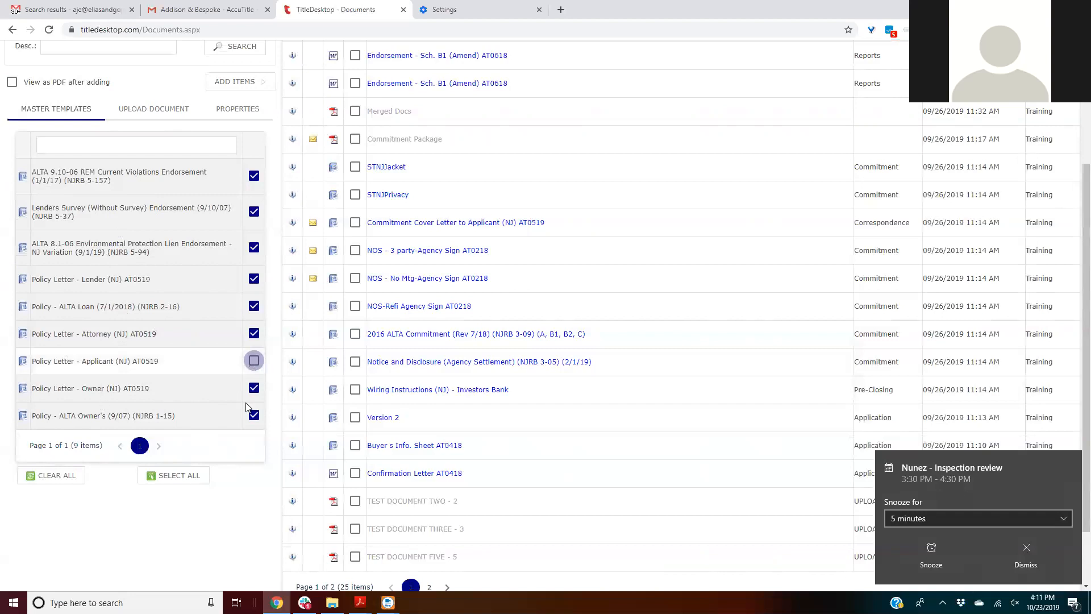
{"action": "left_click", "coordinate": [235, 81]}
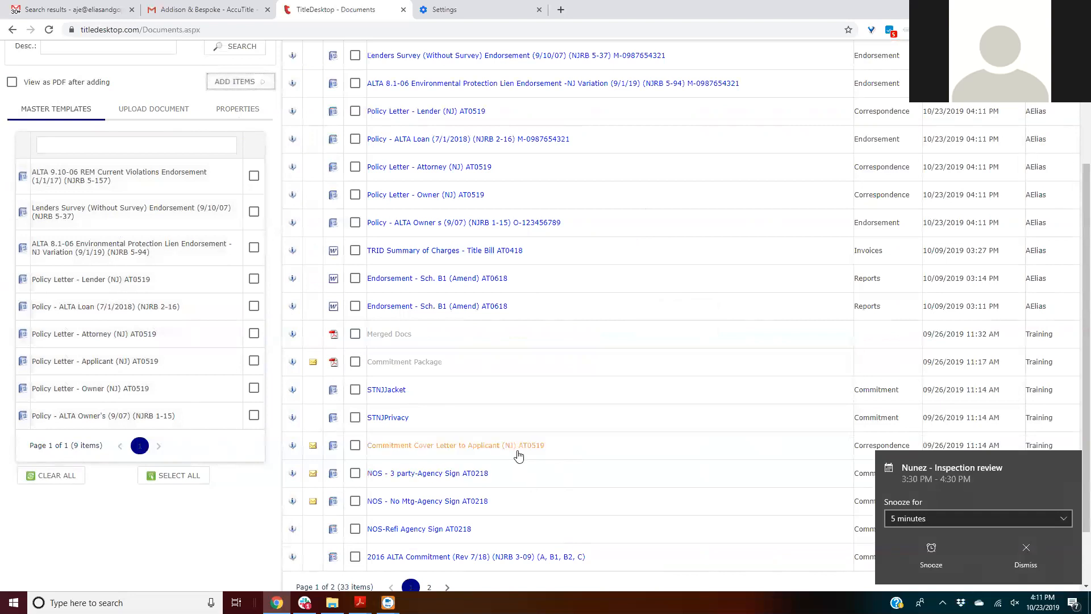
Step: Combine the lender policy letter, the ALTA Loan policy and the three new mortgage endorsements in one PDF view
{"action": "scroll", "coordinate": [518, 455], "scroll_direction": "up", "scroll_amount": 3}
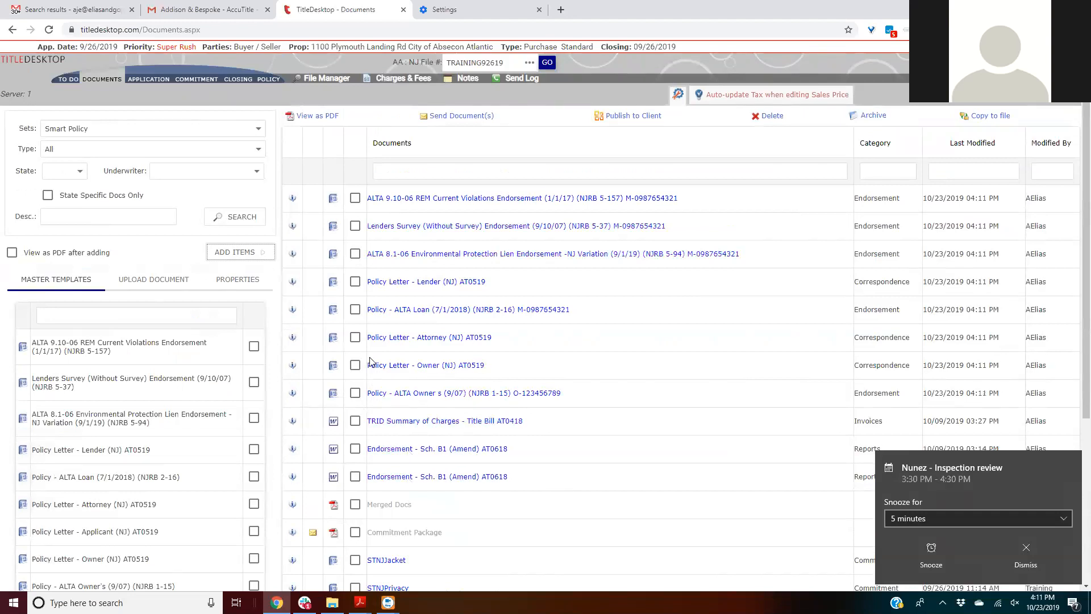
{"action": "left_click", "coordinate": [355, 281]}
{"action": "left_click", "coordinate": [355, 310]}
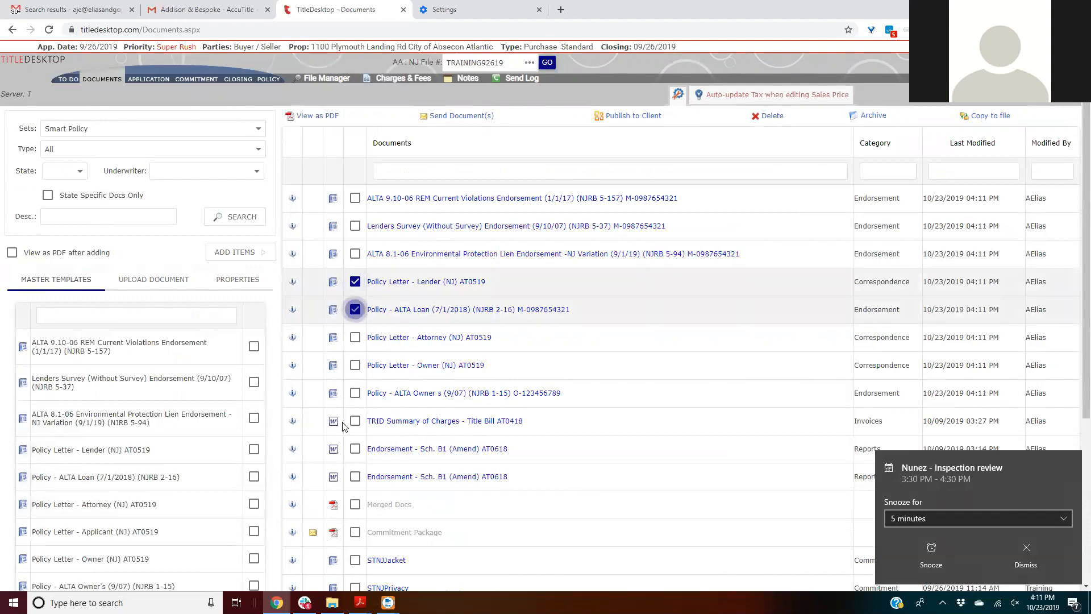
{"action": "left_click", "coordinate": [355, 226]}
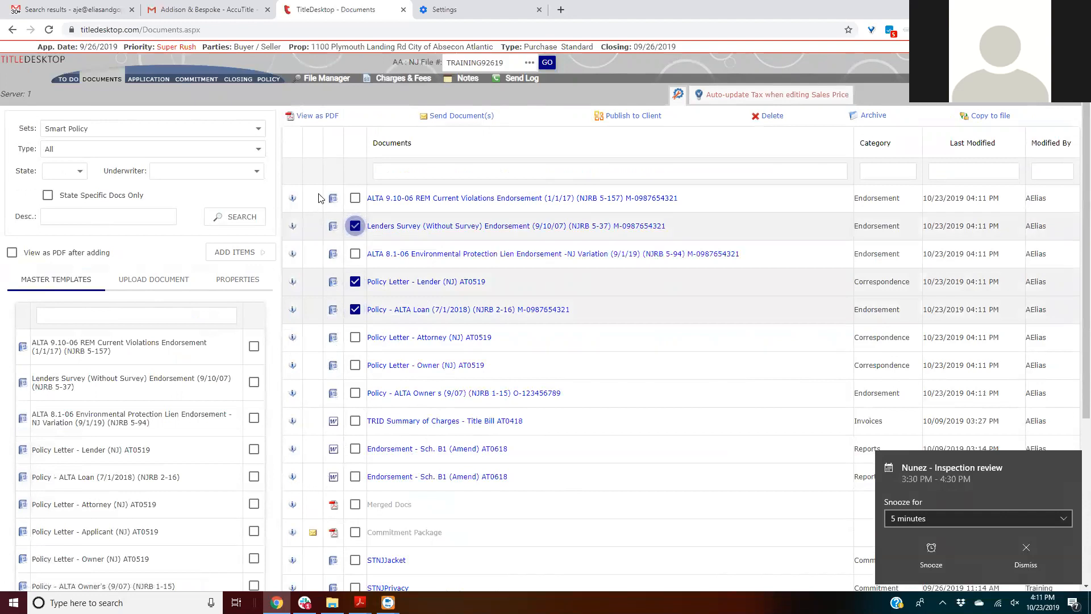
{"action": "left_click", "coordinate": [355, 197]}
{"action": "left_click", "coordinate": [355, 253]}
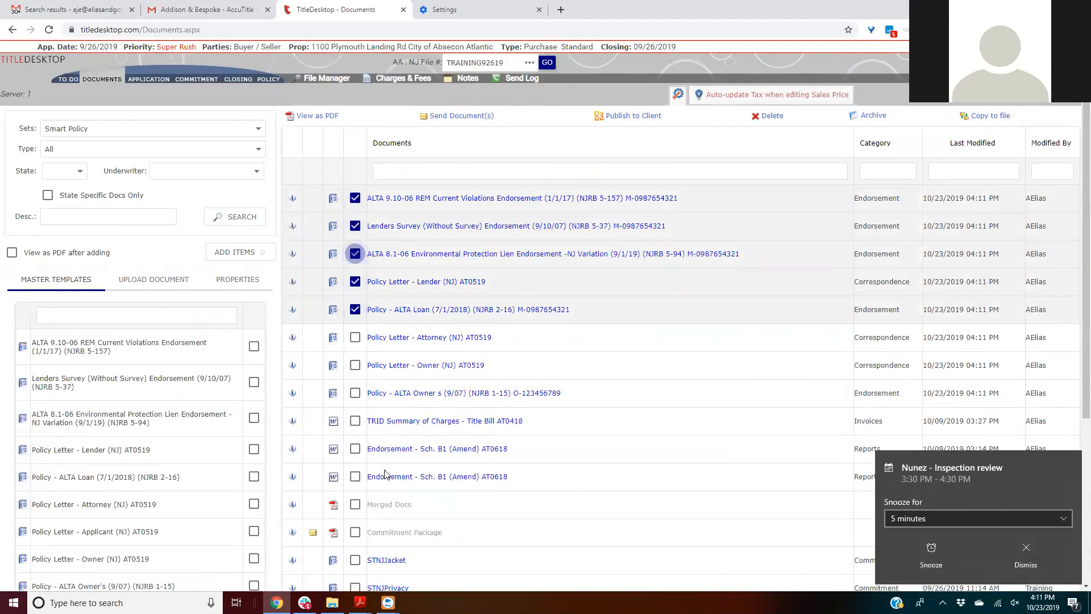
{"action": "left_click", "coordinate": [314, 116]}
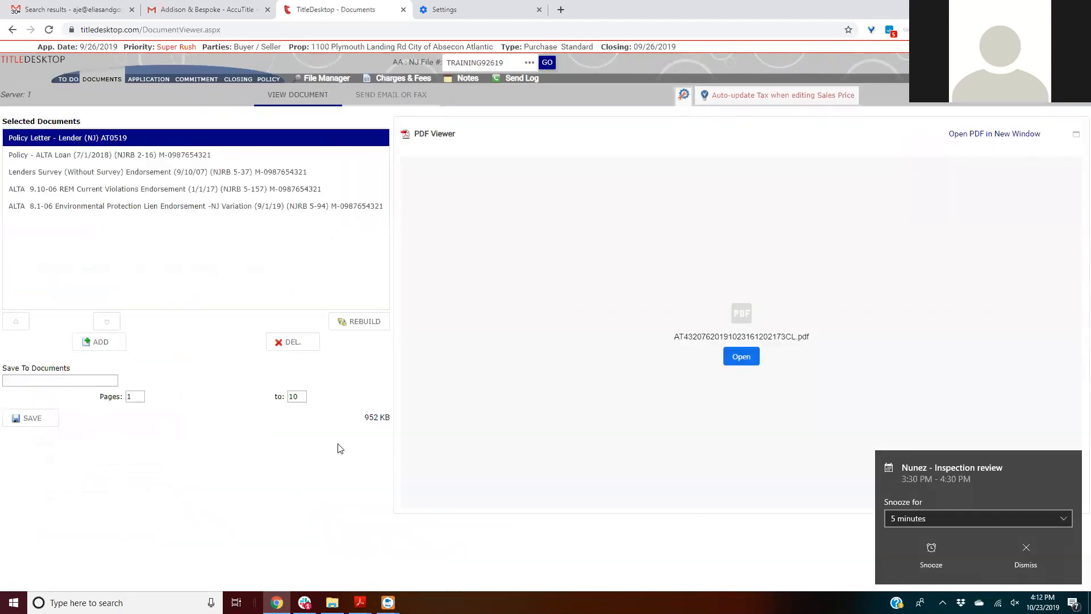
Step: Save the combined PDF to the documents as Loan Policy Package and return to the document list
{"action": "left_click", "coordinate": [21, 382]}
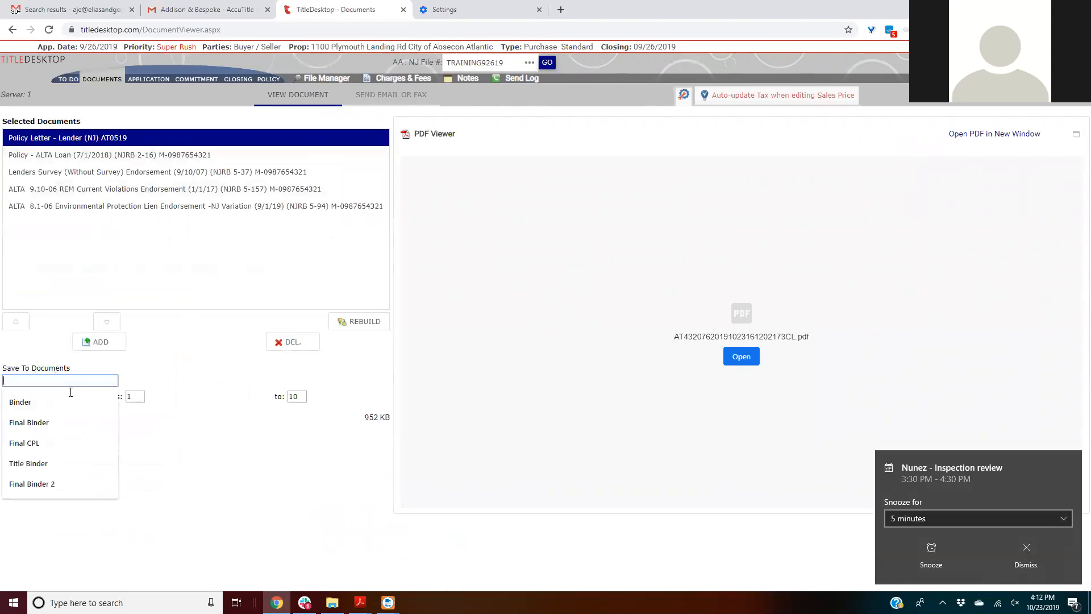
{"action": "type", "text": "Loan Policy Package"}
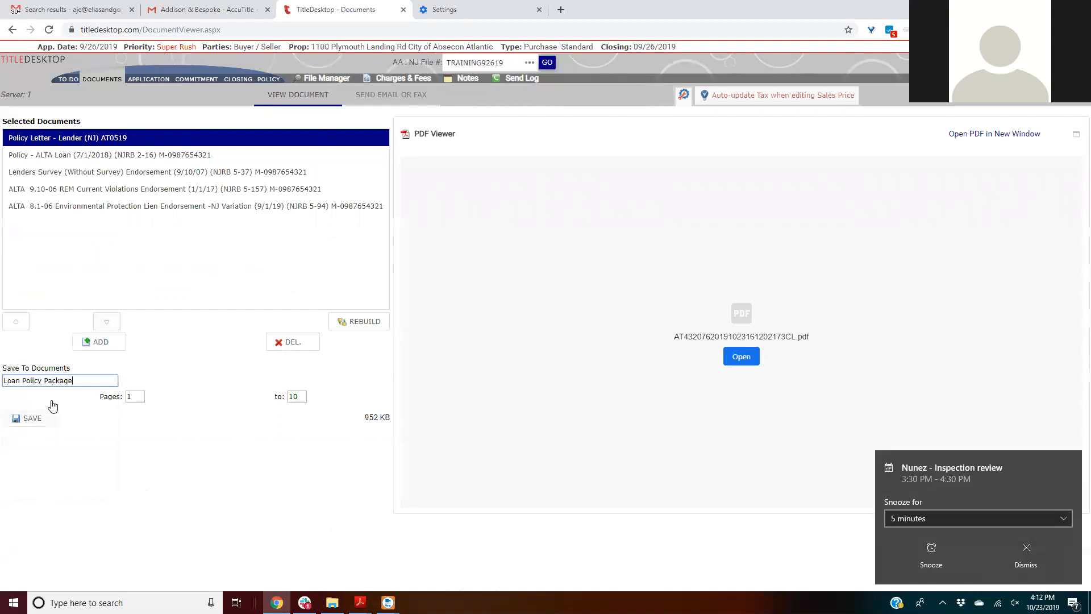
{"action": "left_click", "coordinate": [28, 418]}
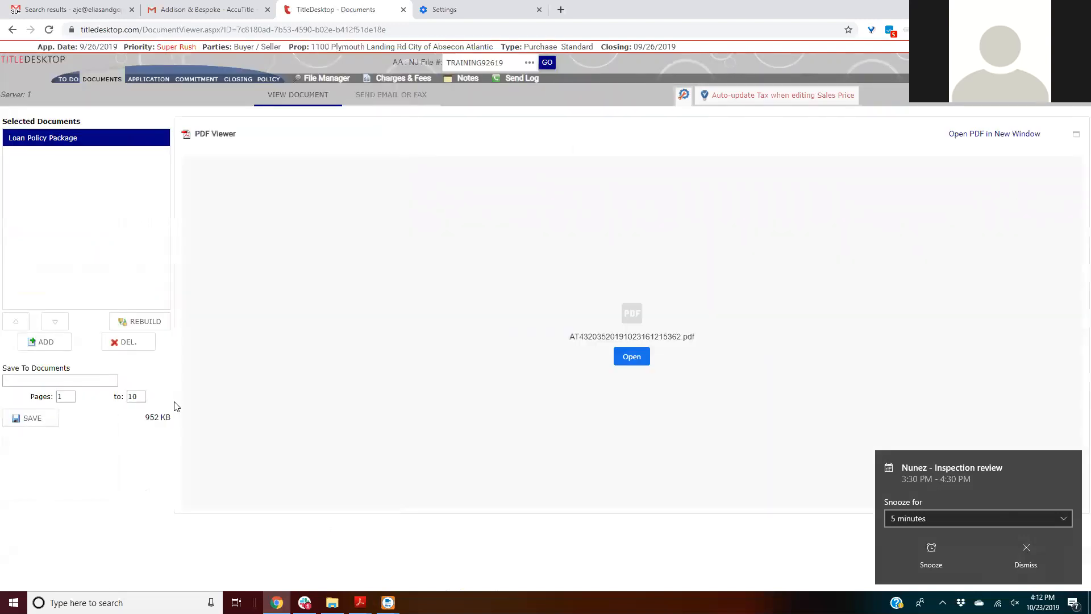
{"action": "left_click", "coordinate": [119, 83]}
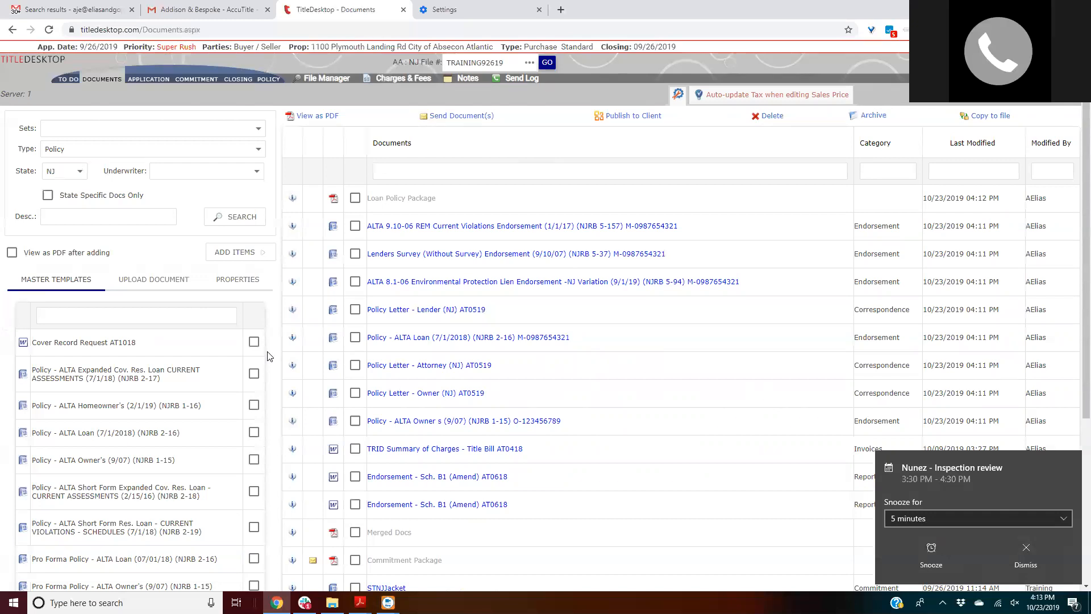
Step: Search the file manager for file number At101
{"action": "left_click", "coordinate": [482, 61]}
{"action": "double_click", "coordinate": [484, 62]}
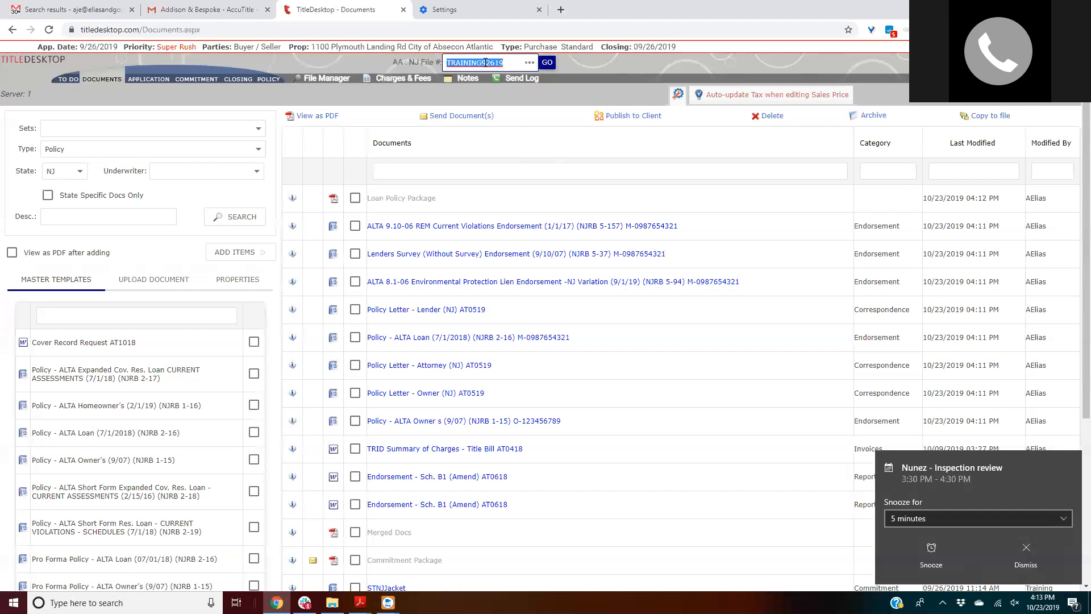
{"action": "type", "text": "a"}
{"action": "left_click", "coordinate": [484, 82]}
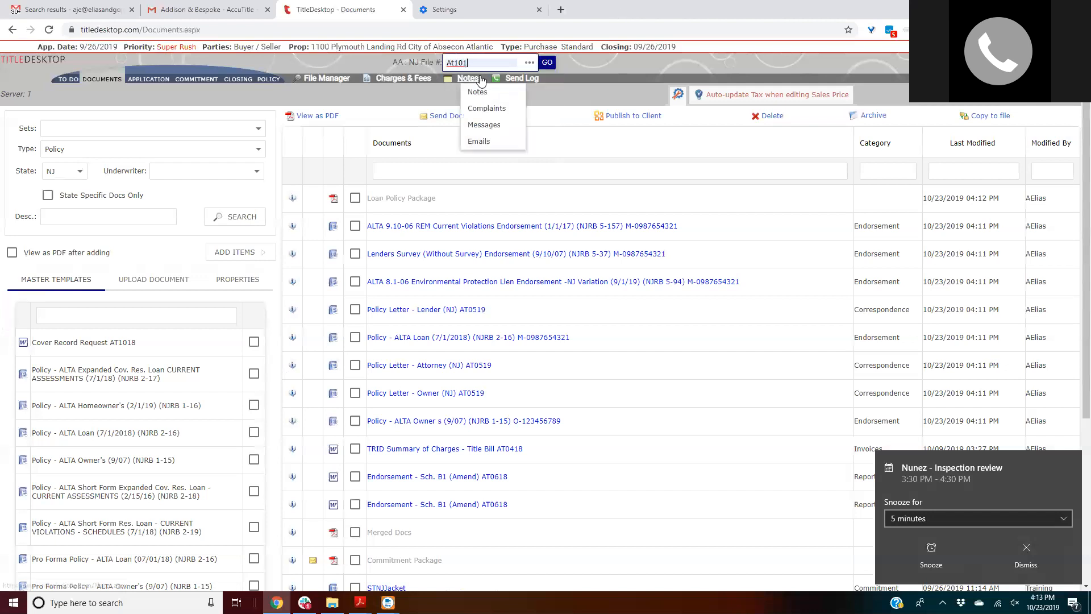
{"action": "left_click", "coordinate": [545, 63]}
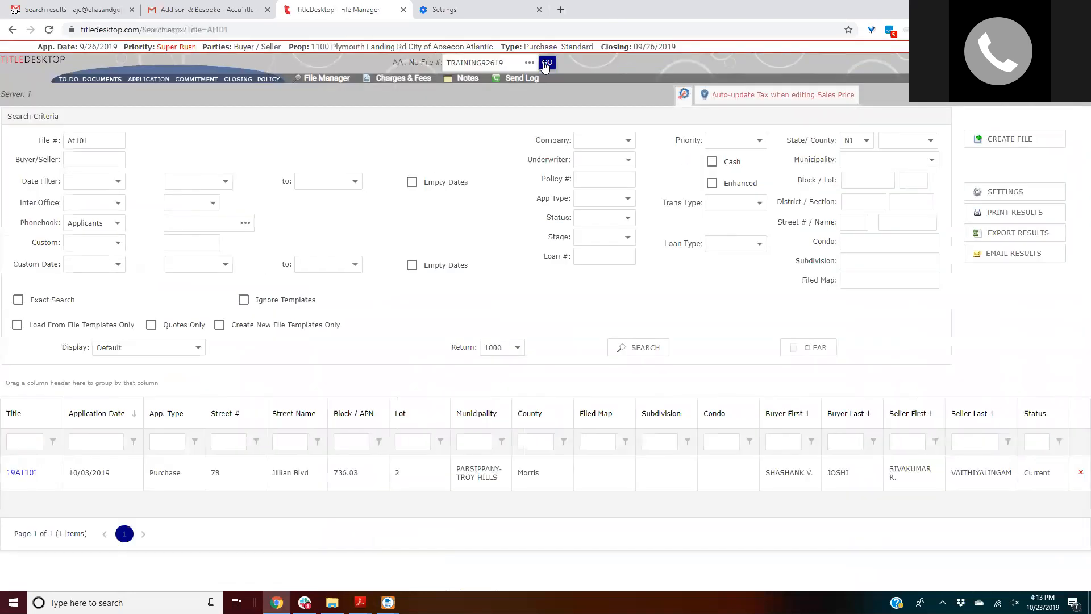
Step: Open file 19at101
{"action": "double_click", "coordinate": [515, 65]}
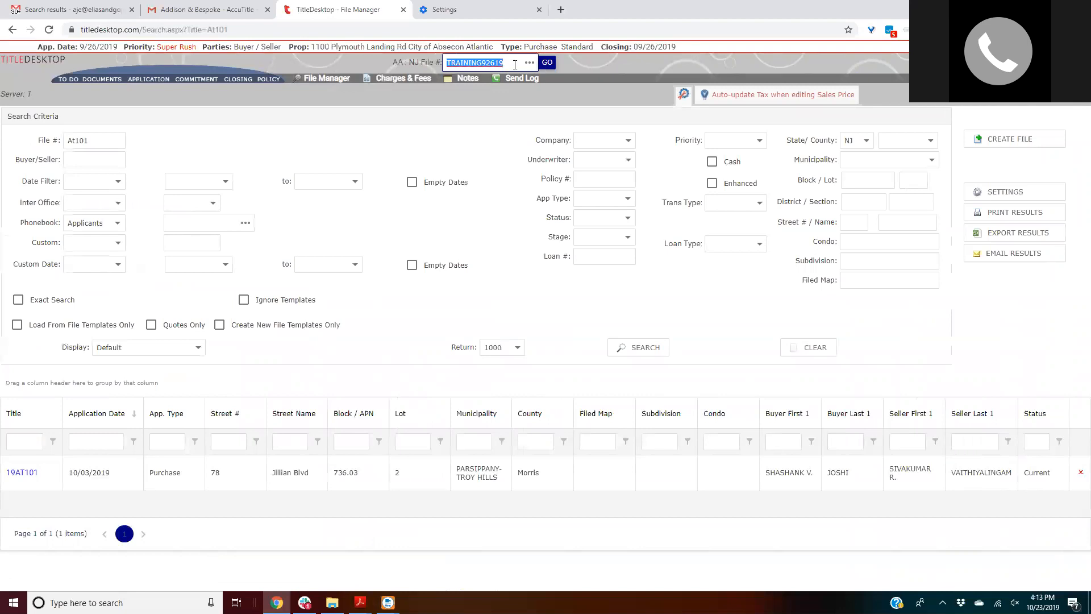
{"action": "type", "text": "at101"}
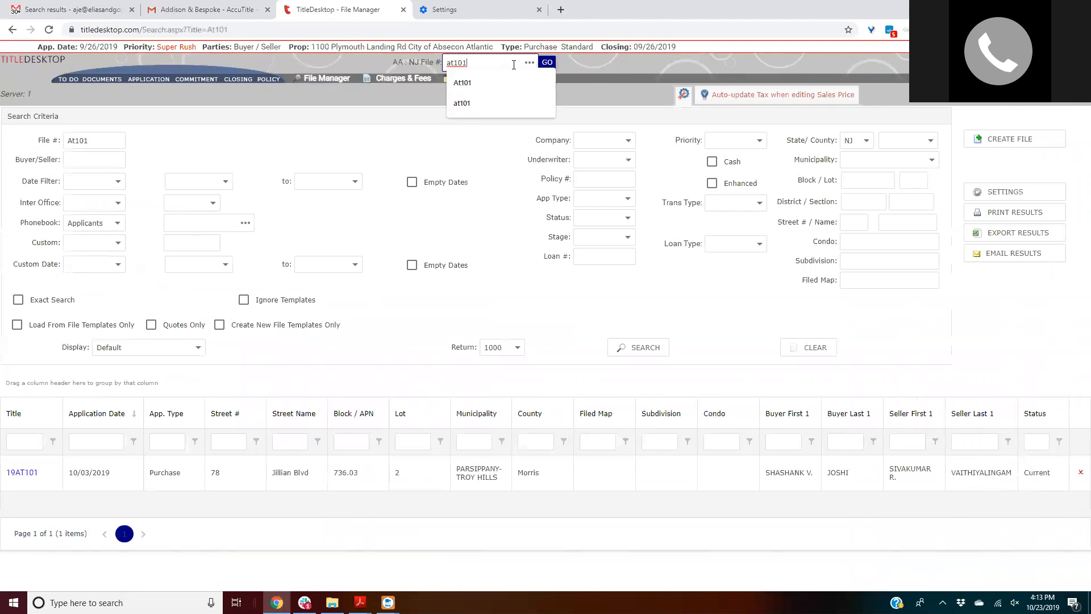
{"action": "type", "text": "9"}
{"action": "key", "text": "Return"}
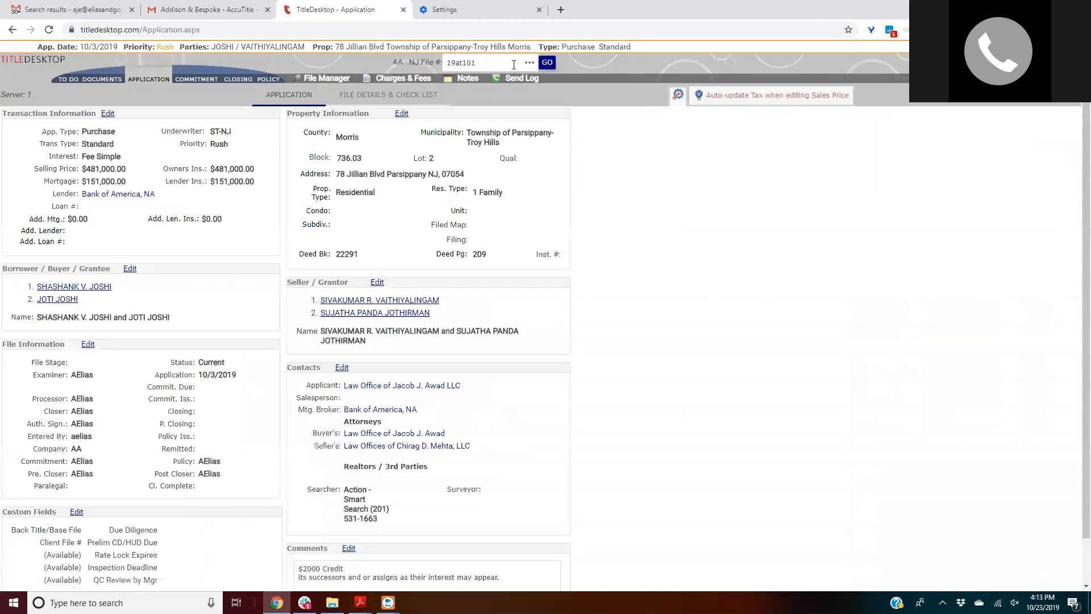
Step: Switch to file 19at102
{"action": "left_click", "coordinate": [497, 65]}
{"action": "key", "text": "BackSpace"}
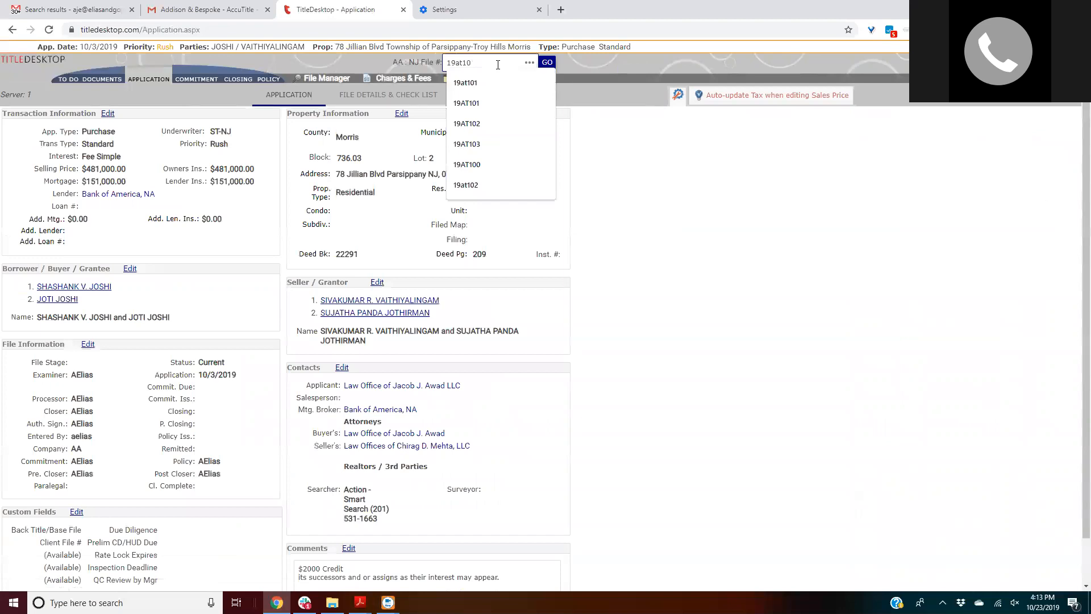
{"action": "type", "text": "2"}
{"action": "key", "text": "Return"}
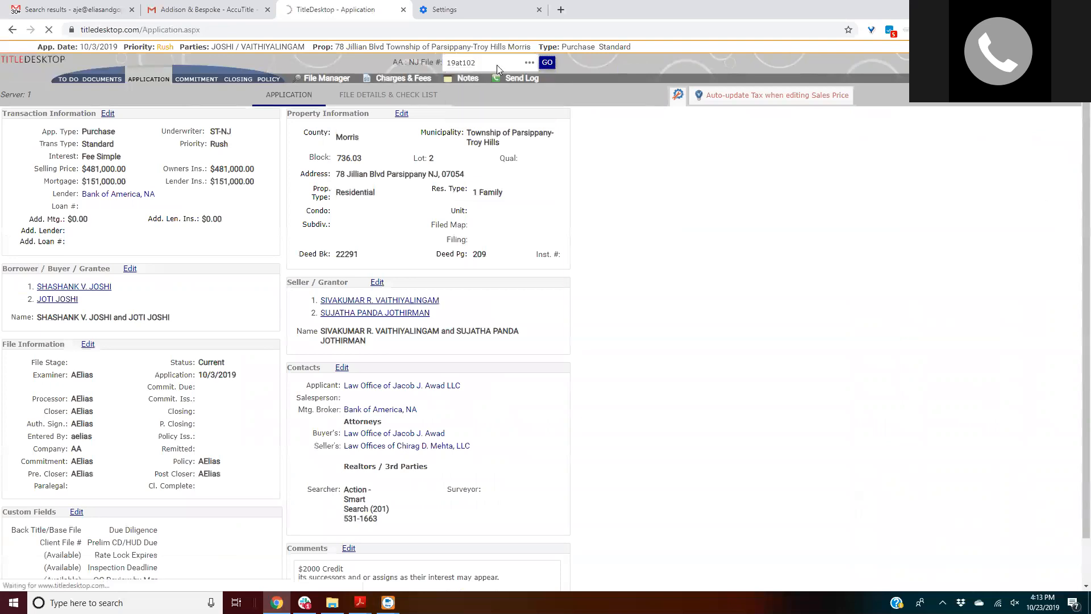
Step: Open the underwriter online services for this file and bring up the policy jacket request form
{"action": "mouse_move", "coordinate": [213, 73]}
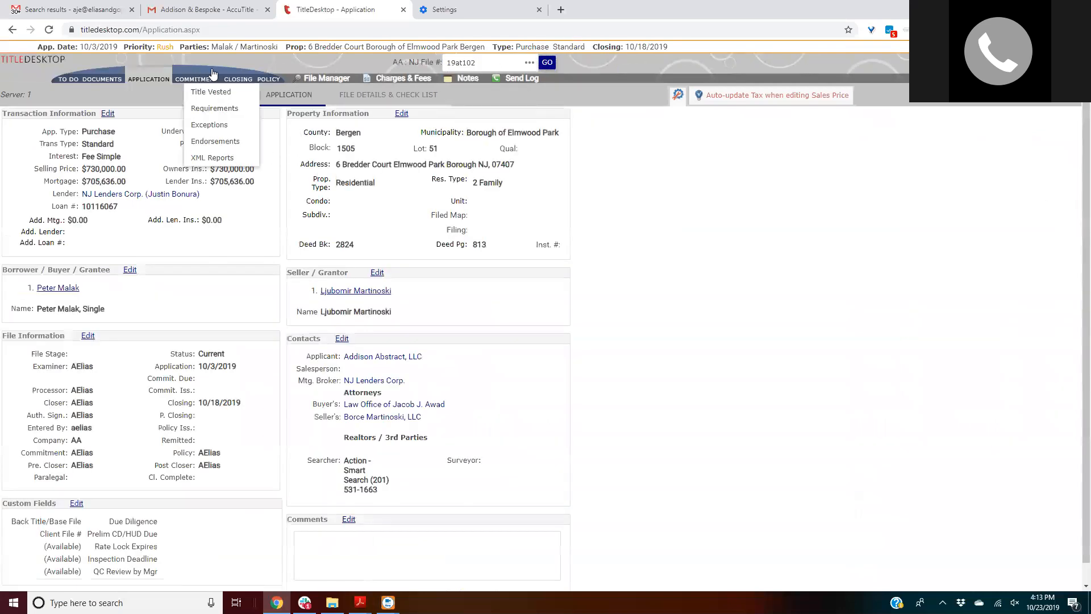
{"action": "left_click", "coordinate": [91, 80]}
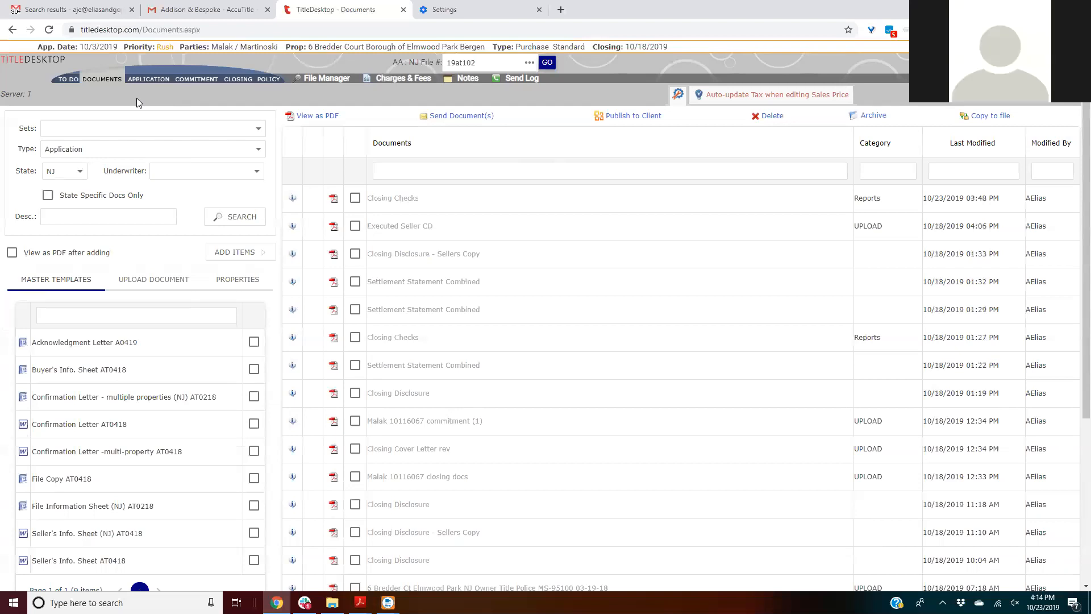
{"action": "left_click", "coordinate": [68, 79]}
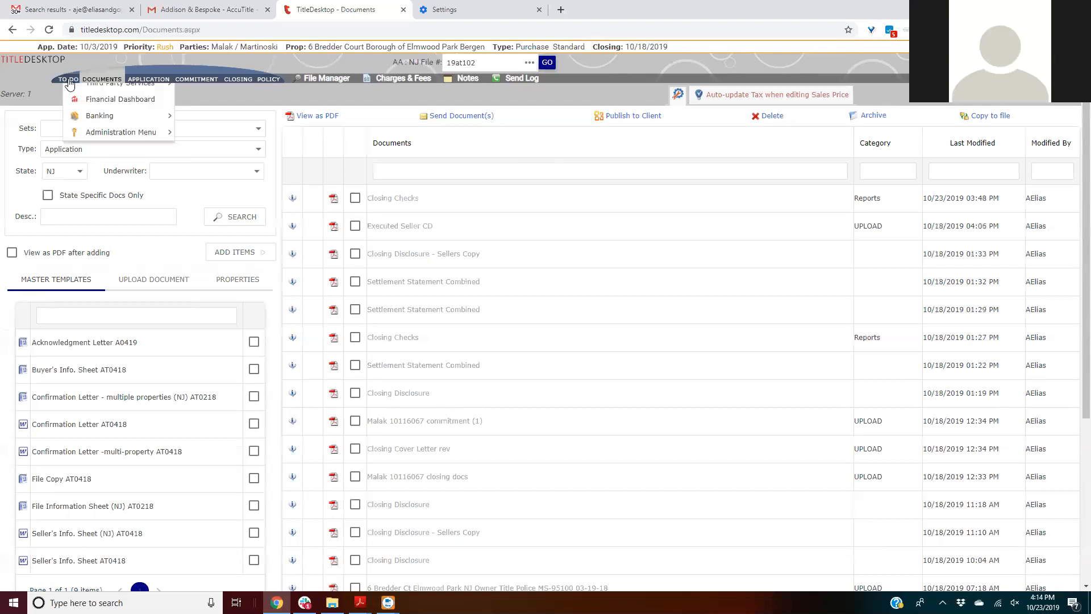
{"action": "mouse_move", "coordinate": [108, 210]}
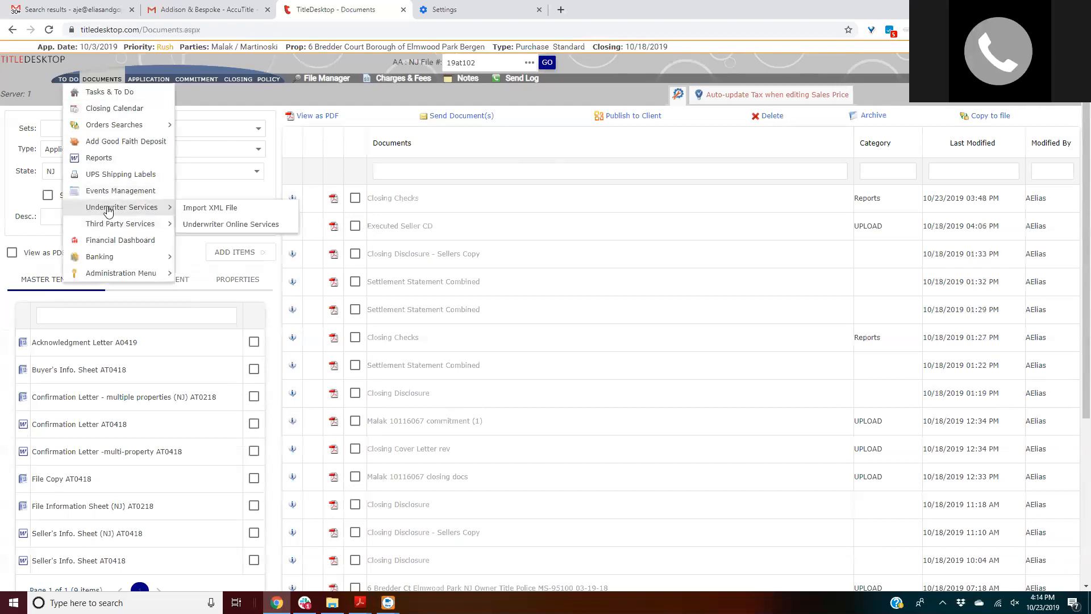
{"action": "left_click", "coordinate": [206, 224]}
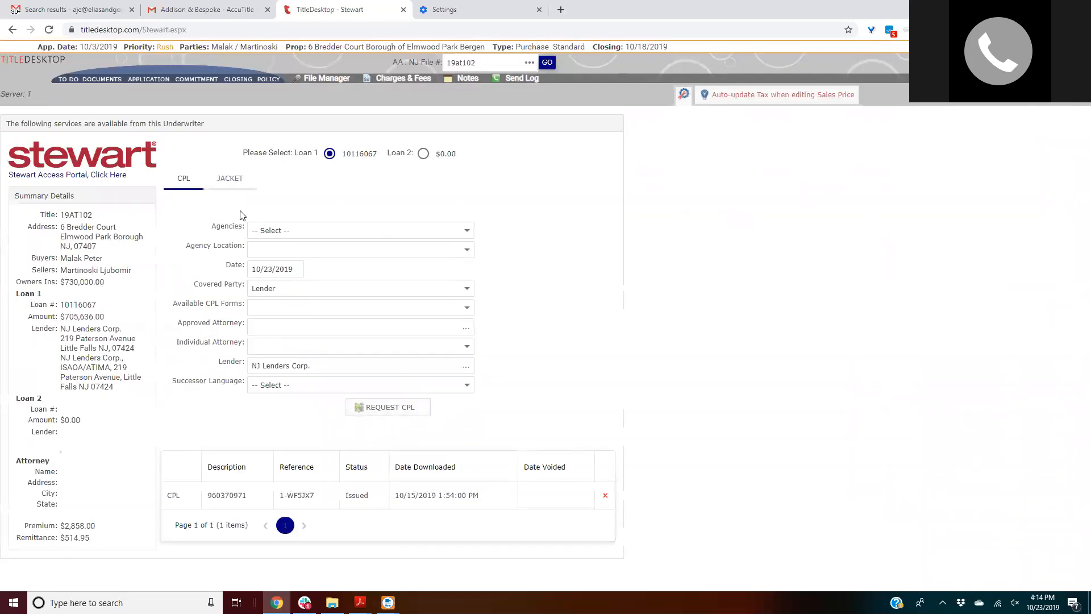
{"action": "left_click", "coordinate": [237, 190]}
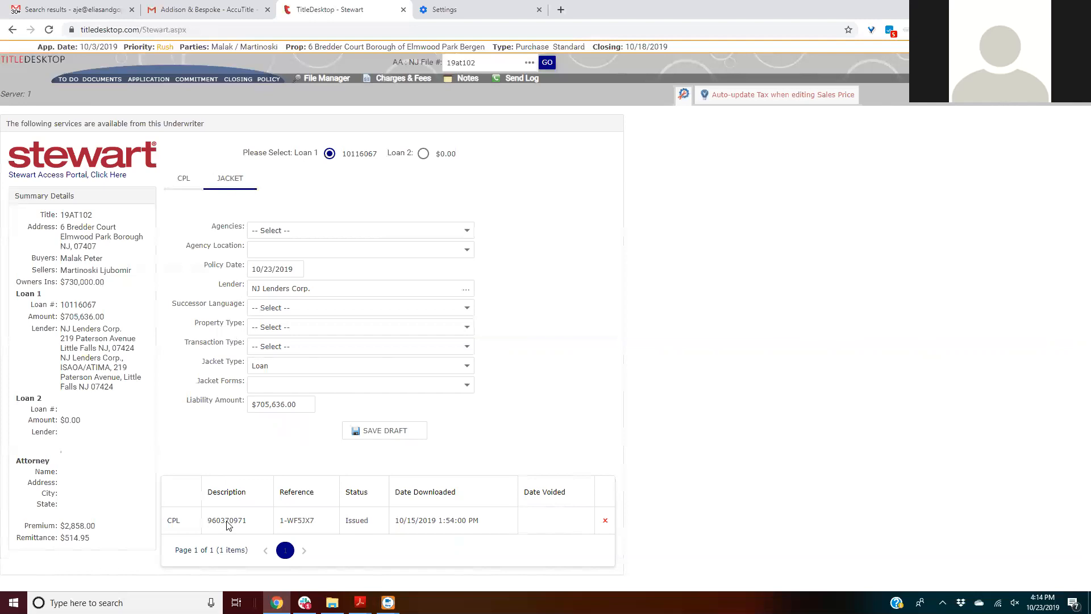
Step: Set the jacket's agency to Addison Abstract and its successor language to ISAOA/ATIMA
{"action": "left_click", "coordinate": [401, 228]}
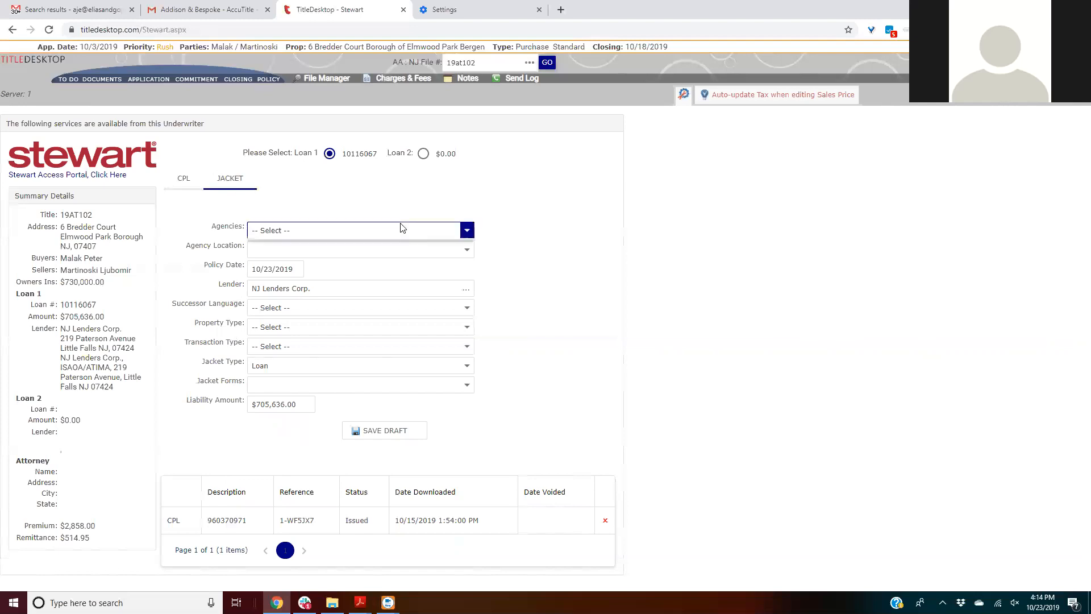
{"action": "left_click", "coordinate": [389, 263]}
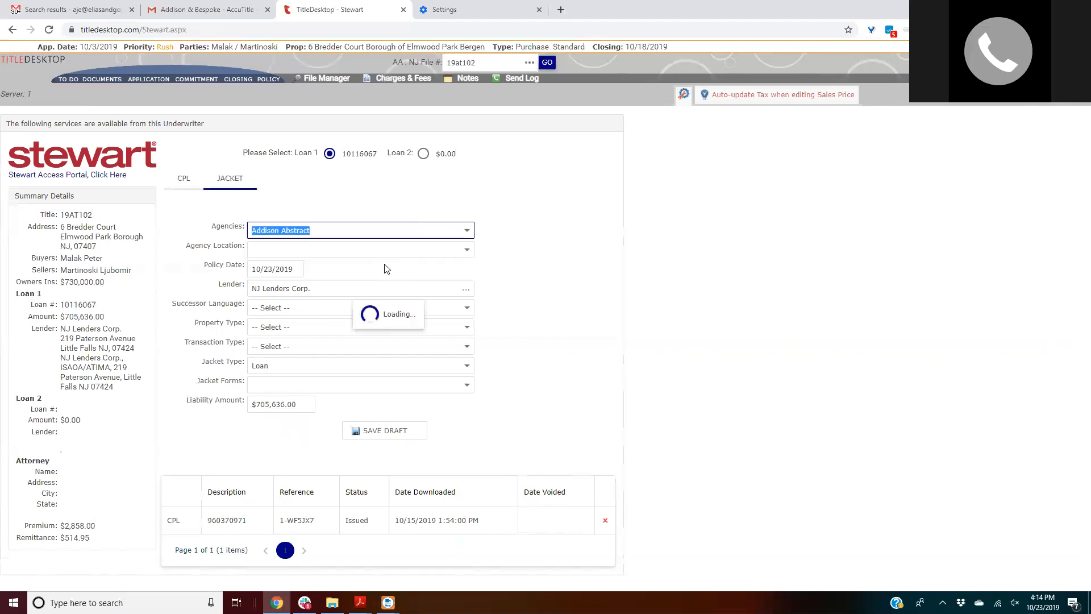
{"action": "left_click", "coordinate": [345, 309]}
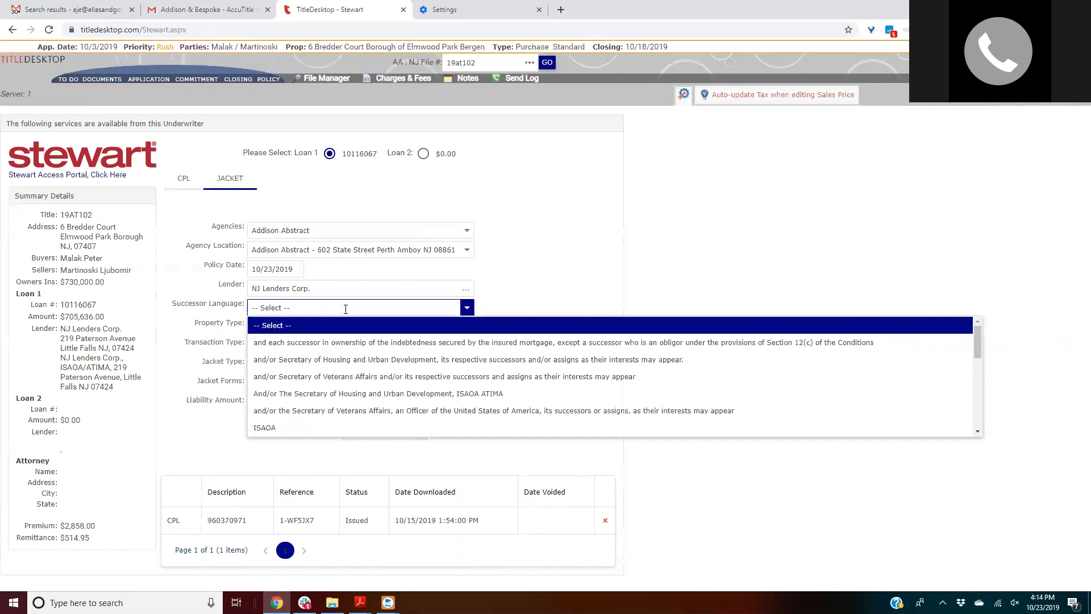
{"action": "scroll", "coordinate": [321, 410], "scroll_direction": "down", "scroll_amount": 1}
{"action": "left_click", "coordinate": [319, 394]}
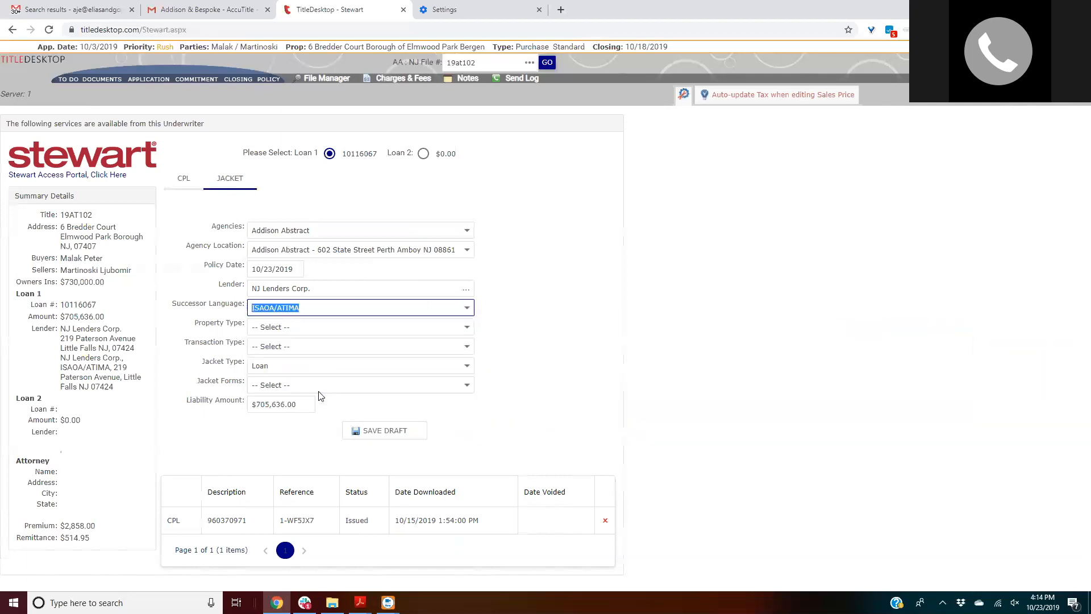
Step: Set the jacket's property type to Residential - General
{"action": "left_click", "coordinate": [329, 327]}
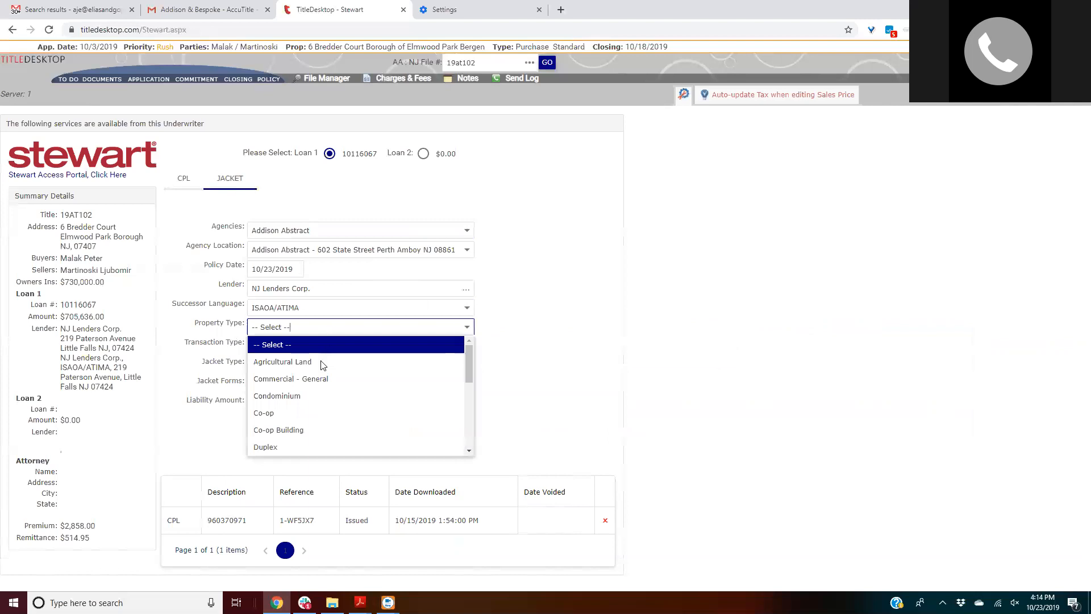
{"action": "scroll", "coordinate": [322, 369], "scroll_direction": "down", "scroll_amount": 1}
{"action": "scroll", "coordinate": [322, 376], "scroll_direction": "down", "scroll_amount": 1}
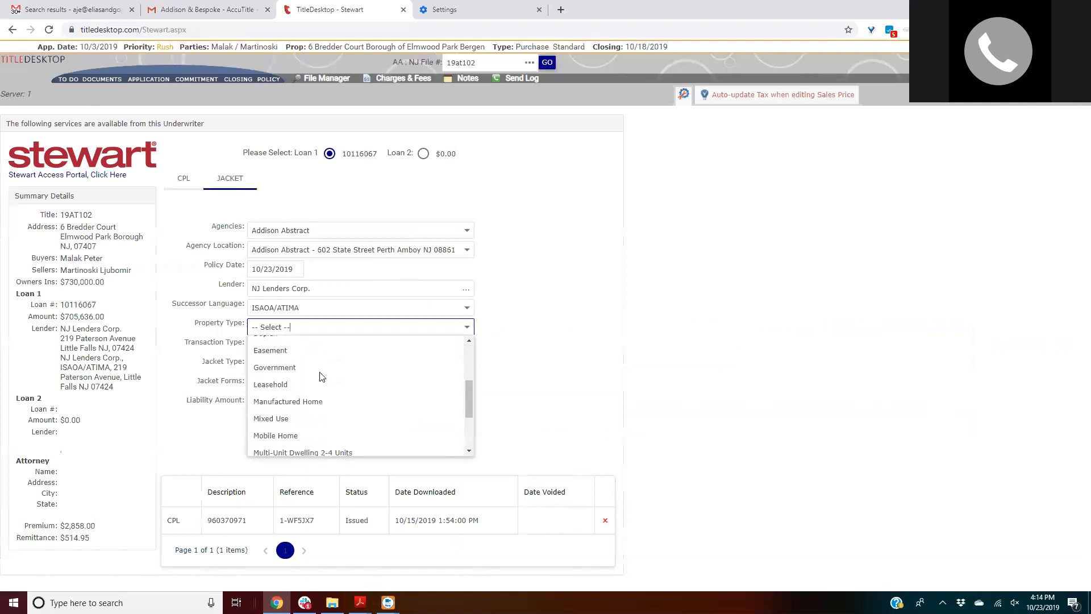
{"action": "scroll", "coordinate": [321, 376], "scroll_direction": "down", "scroll_amount": 1}
{"action": "scroll", "coordinate": [307, 398], "scroll_direction": "down", "scroll_amount": 1}
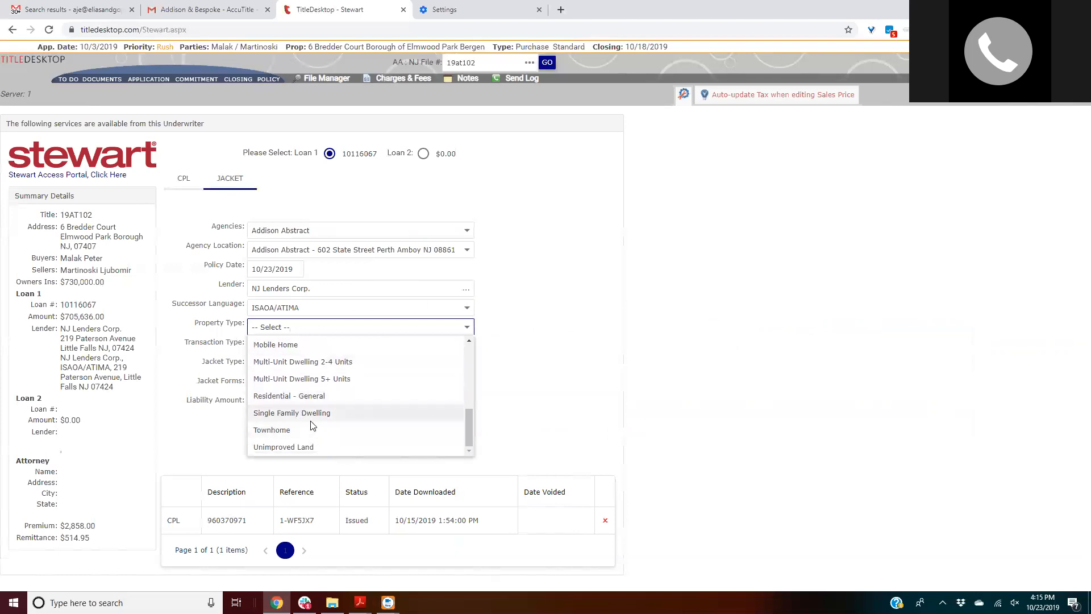
{"action": "scroll", "coordinate": [312, 425], "scroll_direction": "up", "scroll_amount": 5}
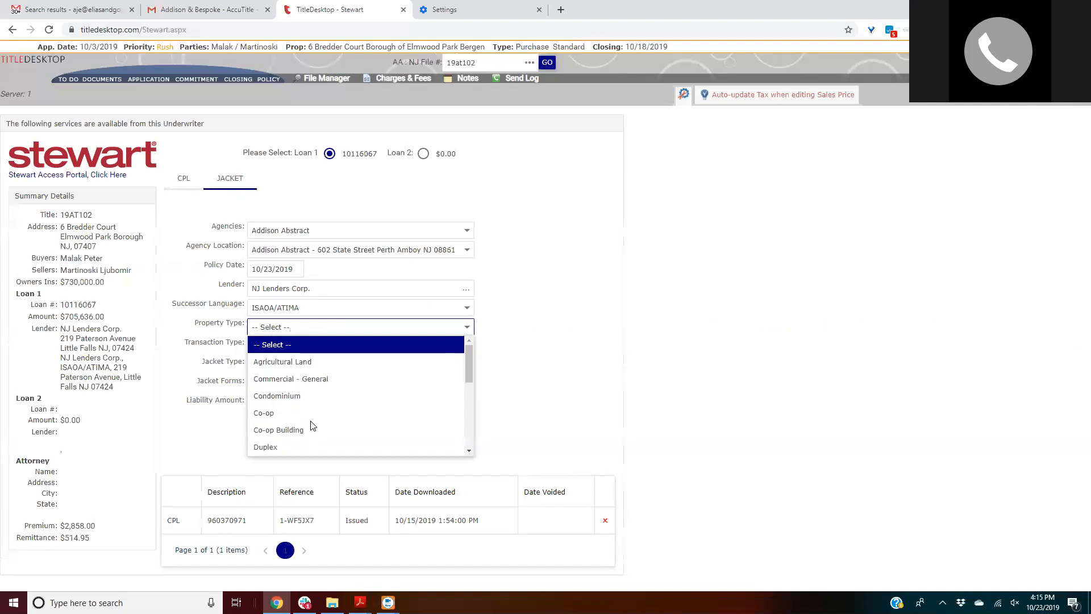
{"action": "scroll", "coordinate": [312, 425], "scroll_direction": "down", "scroll_amount": 1}
{"action": "scroll", "coordinate": [312, 425], "scroll_direction": "down", "scroll_amount": 3}
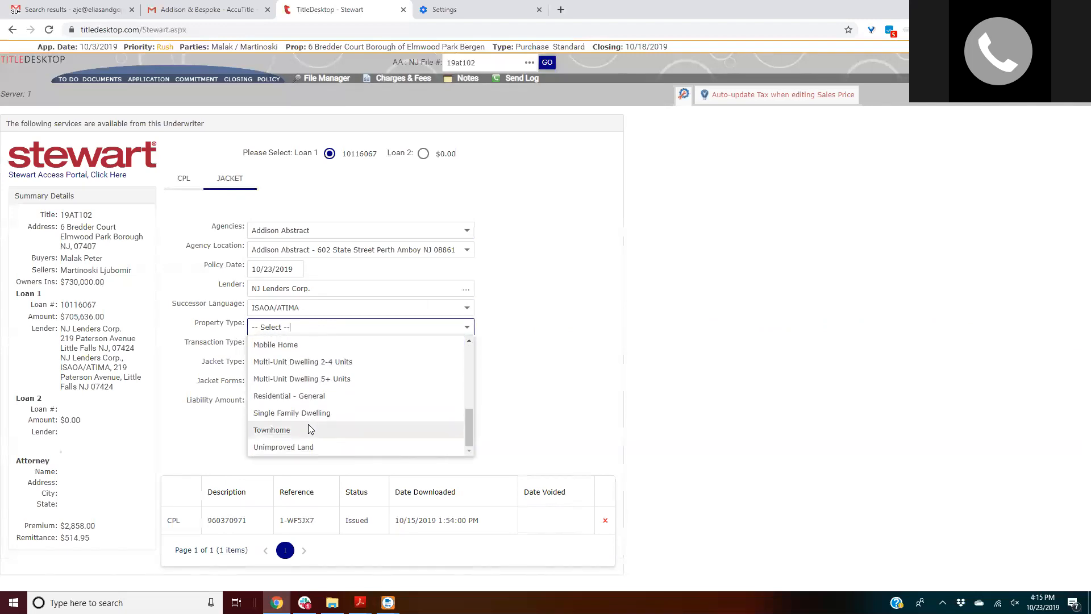
{"action": "left_click", "coordinate": [311, 402]}
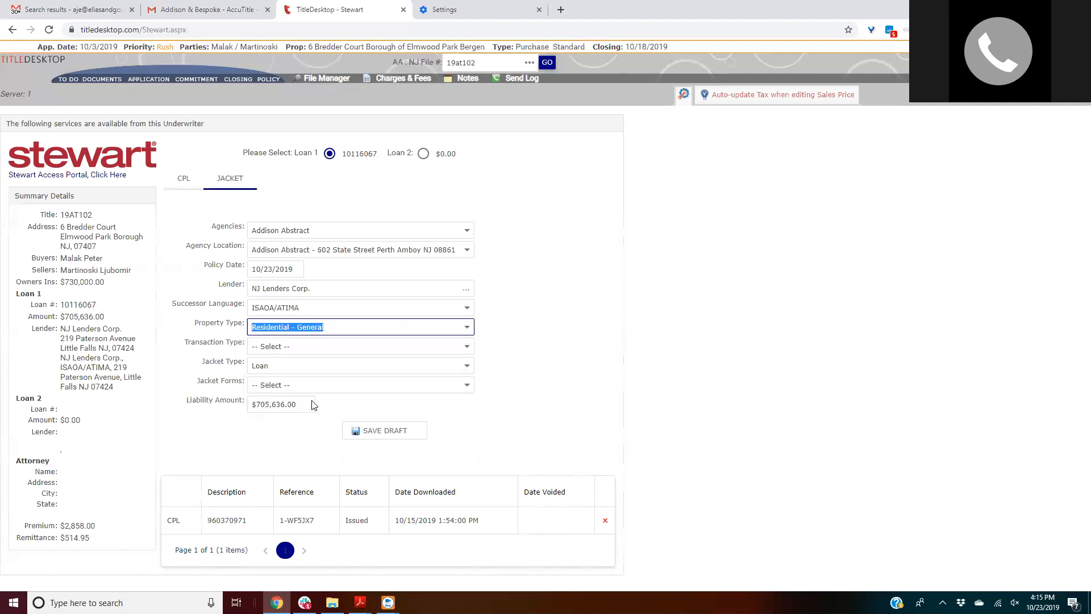
Step: Set the jacket's transaction type to Sale - Resale
{"action": "left_click", "coordinate": [312, 346]}
{"action": "scroll", "coordinate": [311, 377], "scroll_direction": "down", "scroll_amount": 2}
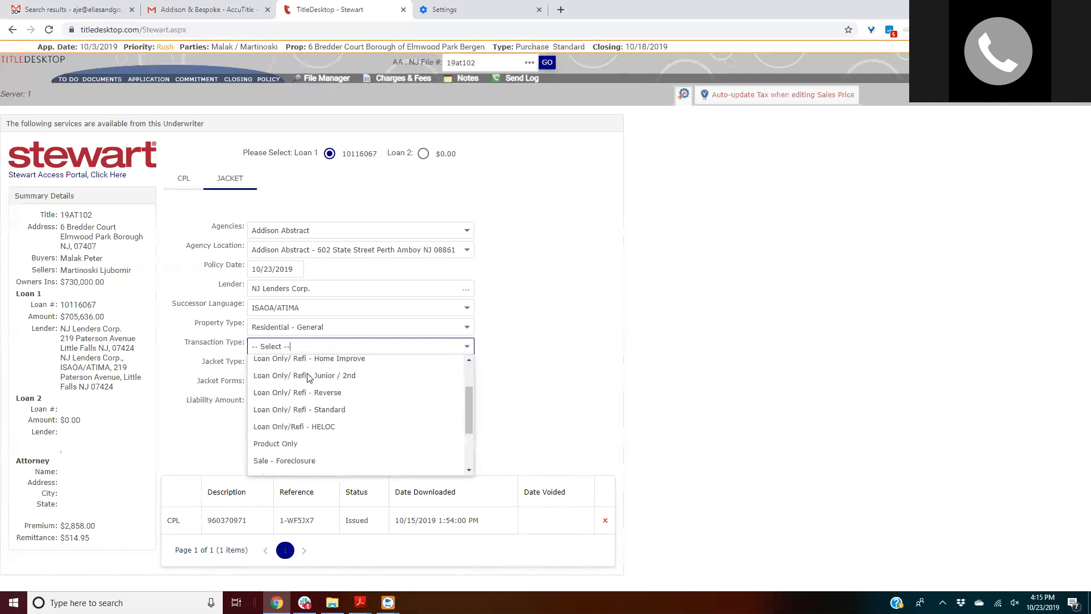
{"action": "scroll", "coordinate": [310, 378], "scroll_direction": "down", "scroll_amount": 2}
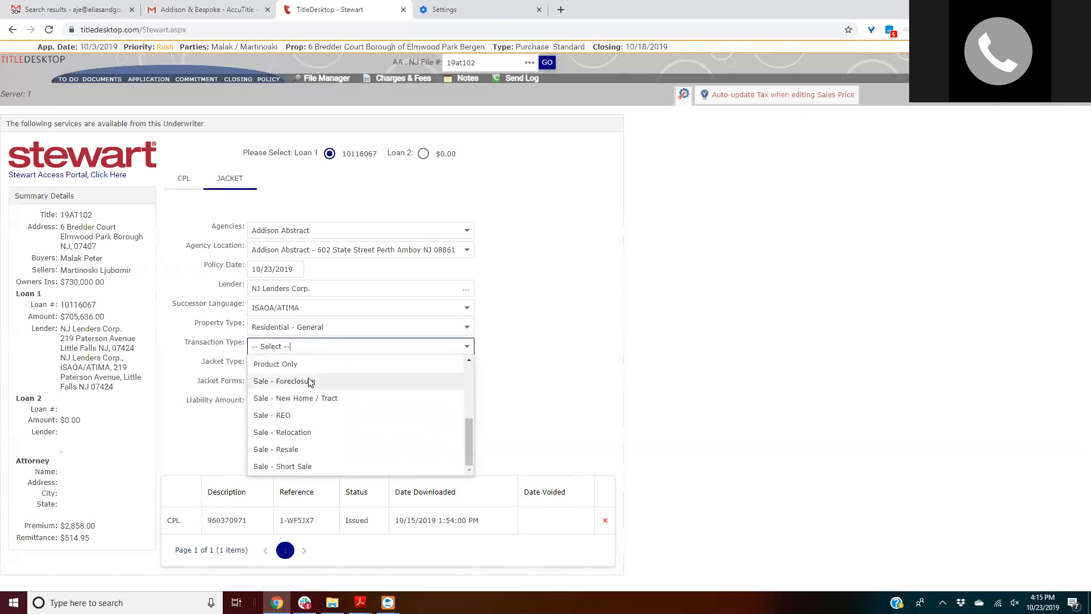
{"action": "scroll", "coordinate": [311, 384], "scroll_direction": "up", "scroll_amount": 1}
{"action": "scroll", "coordinate": [311, 384], "scroll_direction": "up", "scroll_amount": 2}
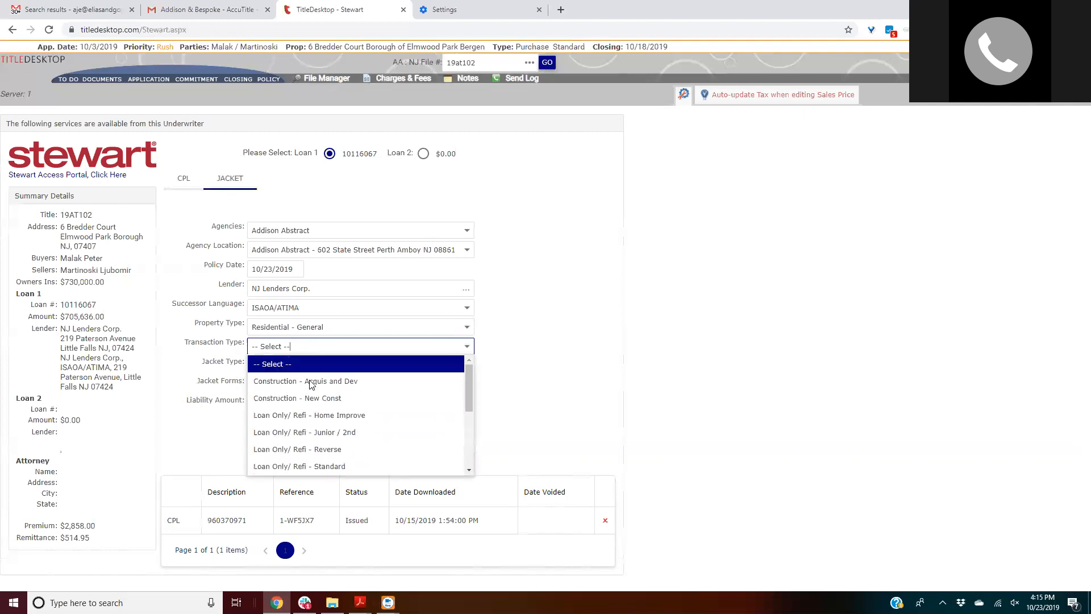
{"action": "scroll", "coordinate": [311, 384], "scroll_direction": "down", "scroll_amount": 1}
{"action": "scroll", "coordinate": [311, 384], "scroll_direction": "down", "scroll_amount": 1}
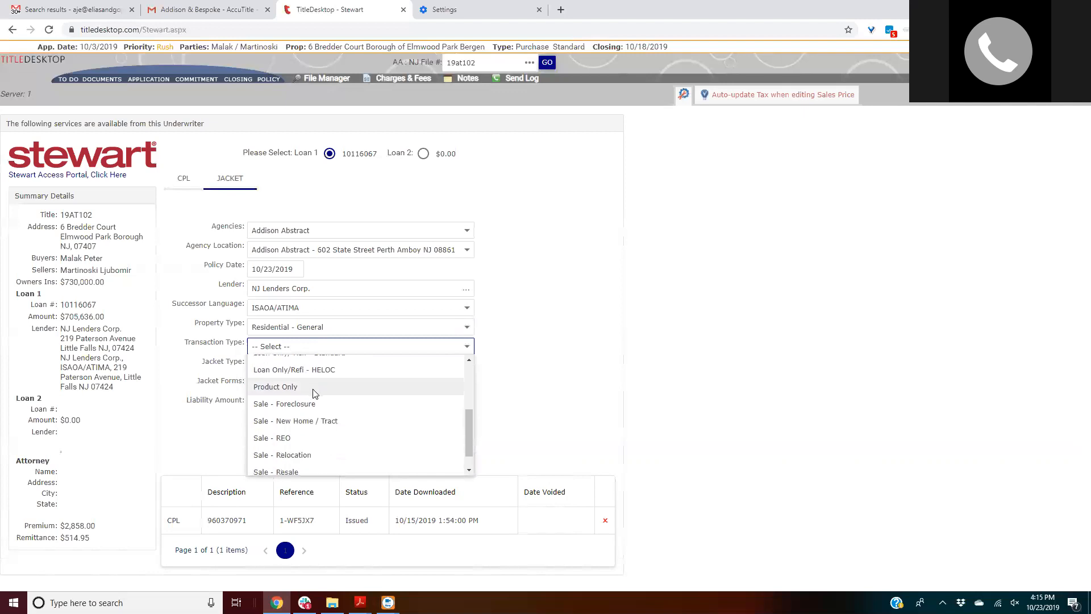
{"action": "scroll", "coordinate": [313, 389], "scroll_direction": "down", "scroll_amount": 1}
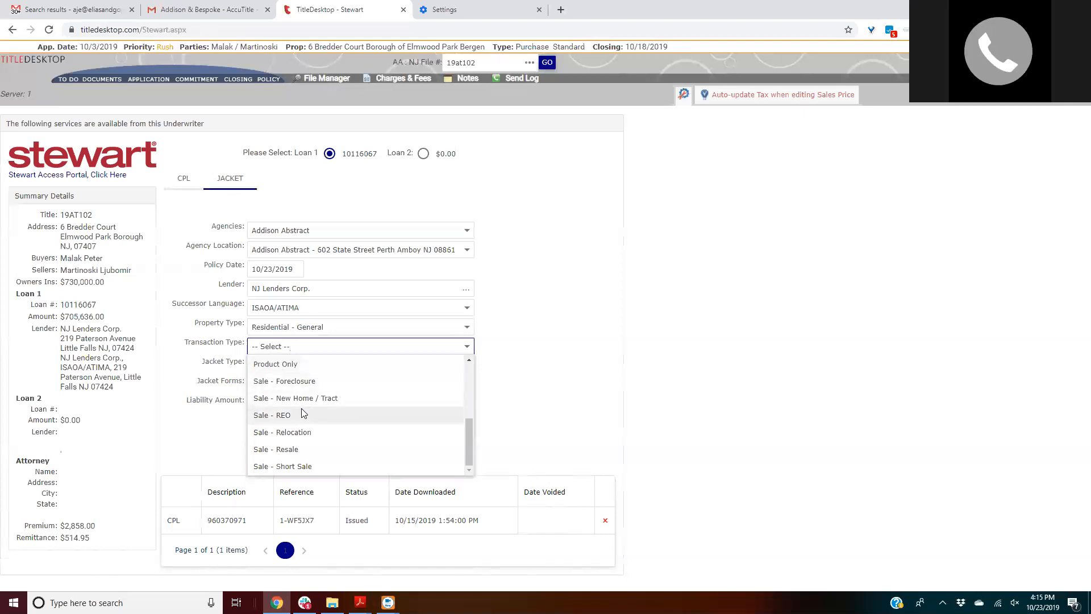
{"action": "left_click", "coordinate": [295, 453]}
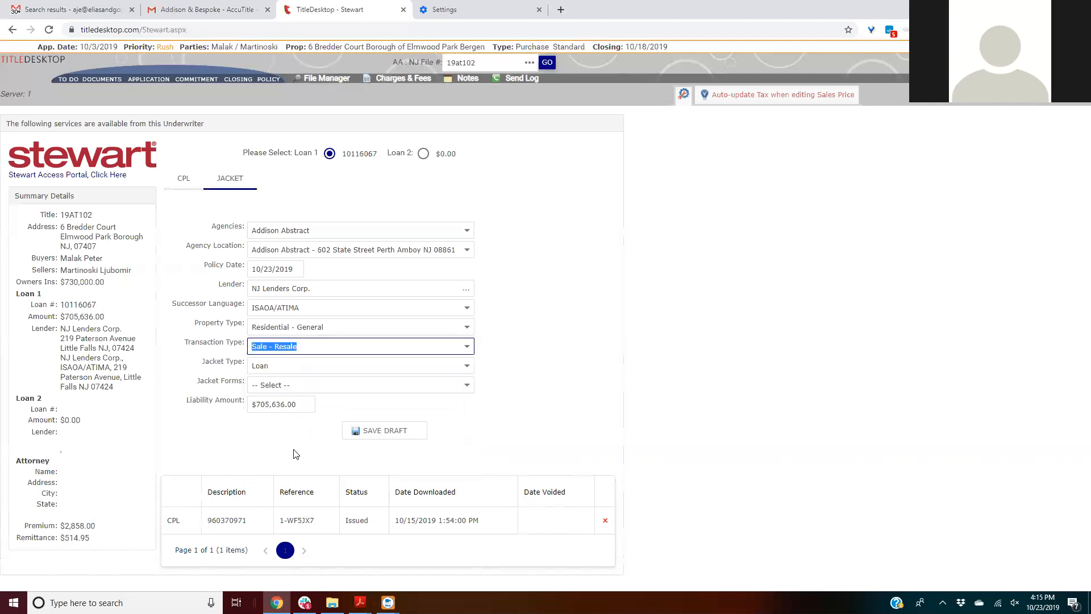
Step: Choose the NJRB 2-16 Loan Policy 2-15-2016 form for the Loan jacket type and save the jacket as a draft
{"action": "left_click", "coordinate": [280, 373]}
{"action": "left_click", "coordinate": [281, 374]}
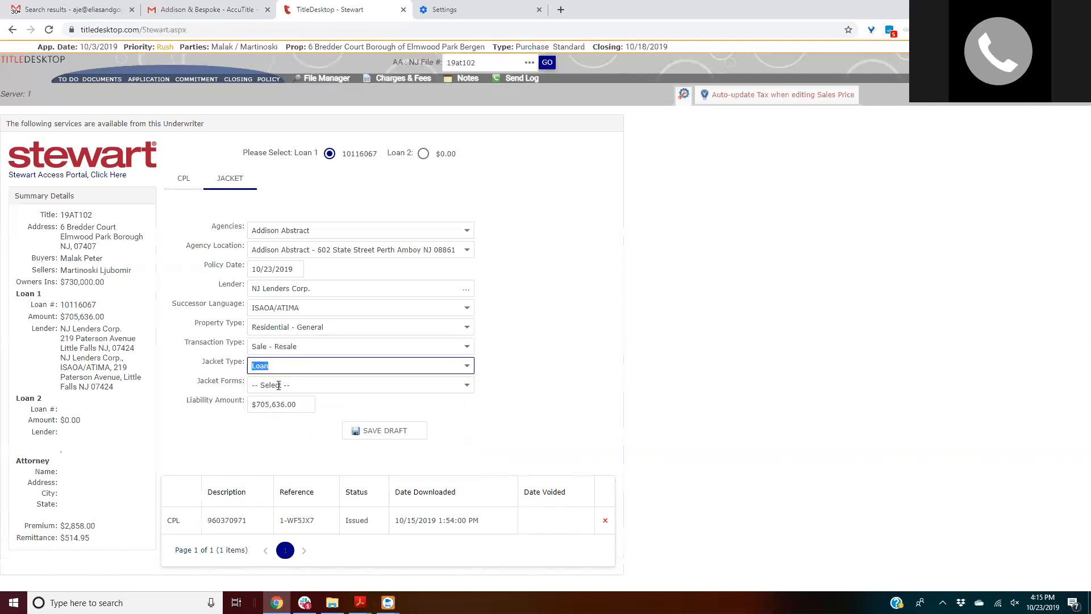
{"action": "left_click", "coordinate": [279, 385]}
{"action": "left_click", "coordinate": [280, 384]}
{"action": "left_click", "coordinate": [284, 366]}
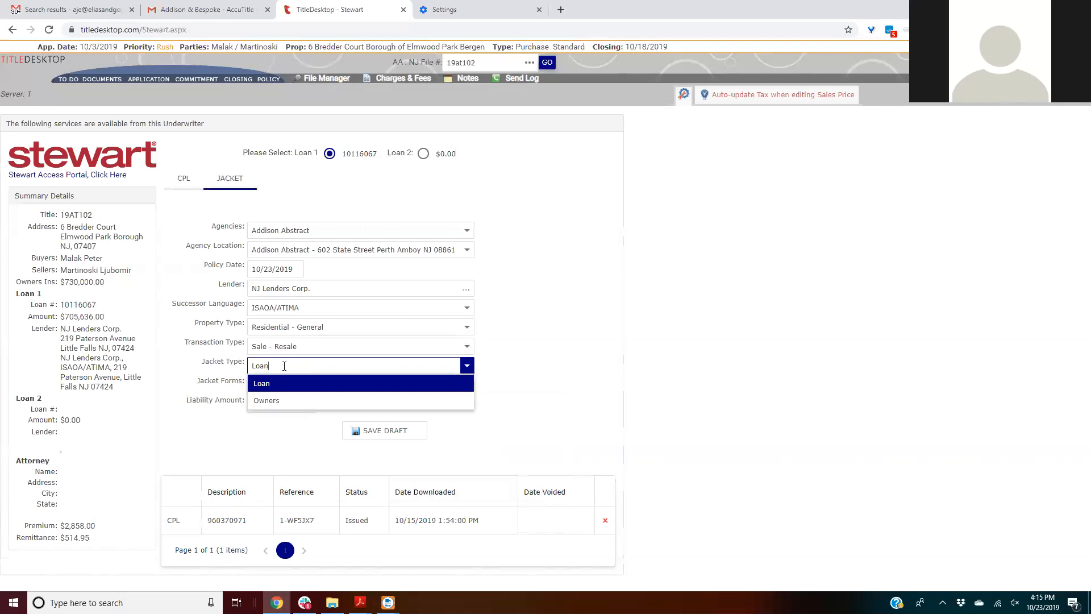
{"action": "left_click", "coordinate": [279, 383]}
{"action": "left_click", "coordinate": [278, 384]}
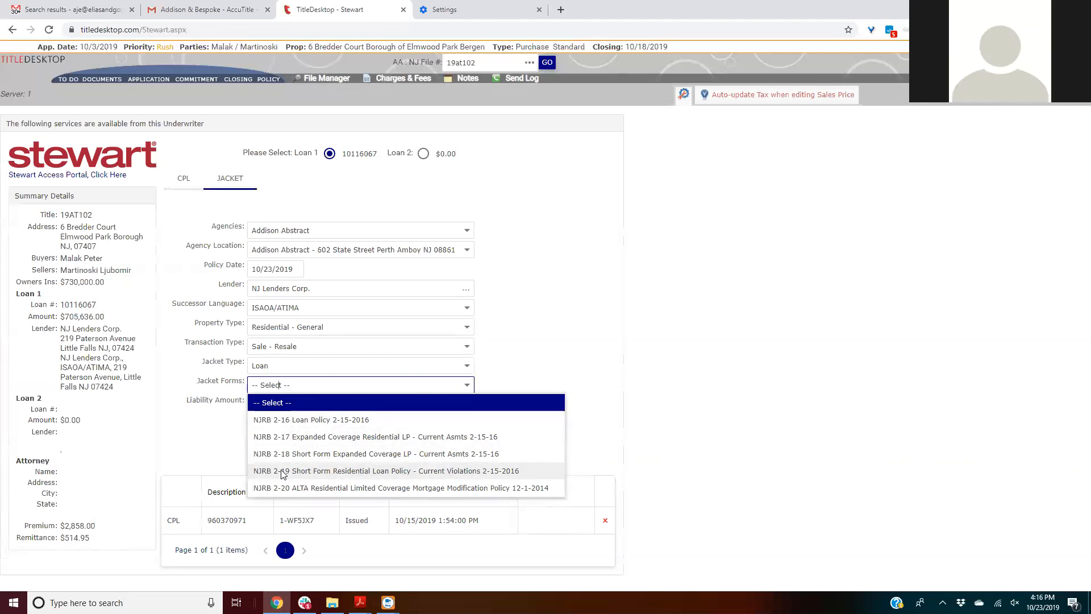
{"action": "left_click", "coordinate": [289, 421]}
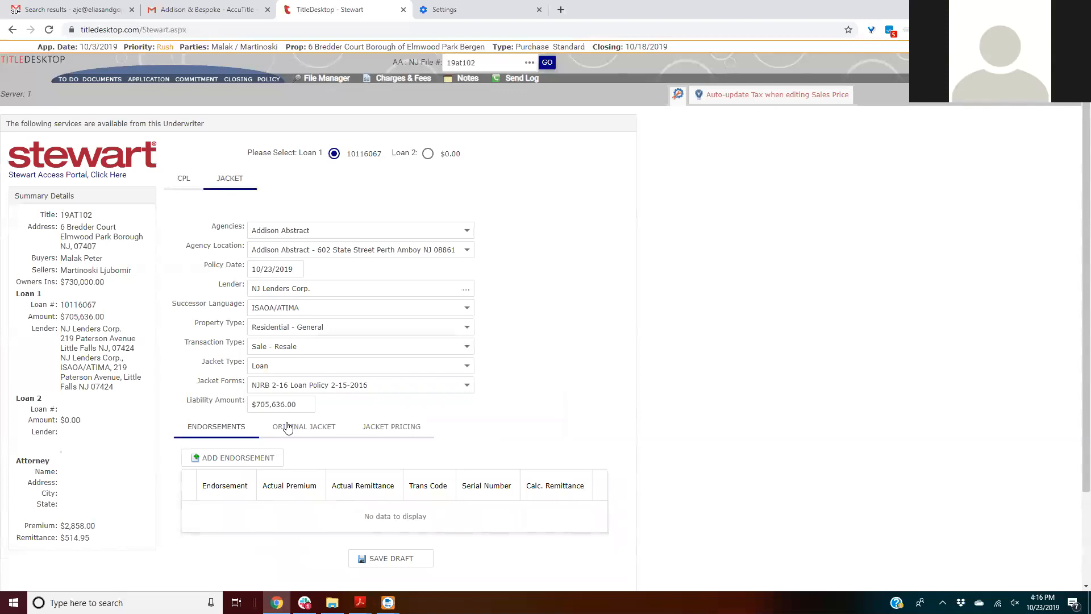
{"action": "left_click", "coordinate": [366, 551]}
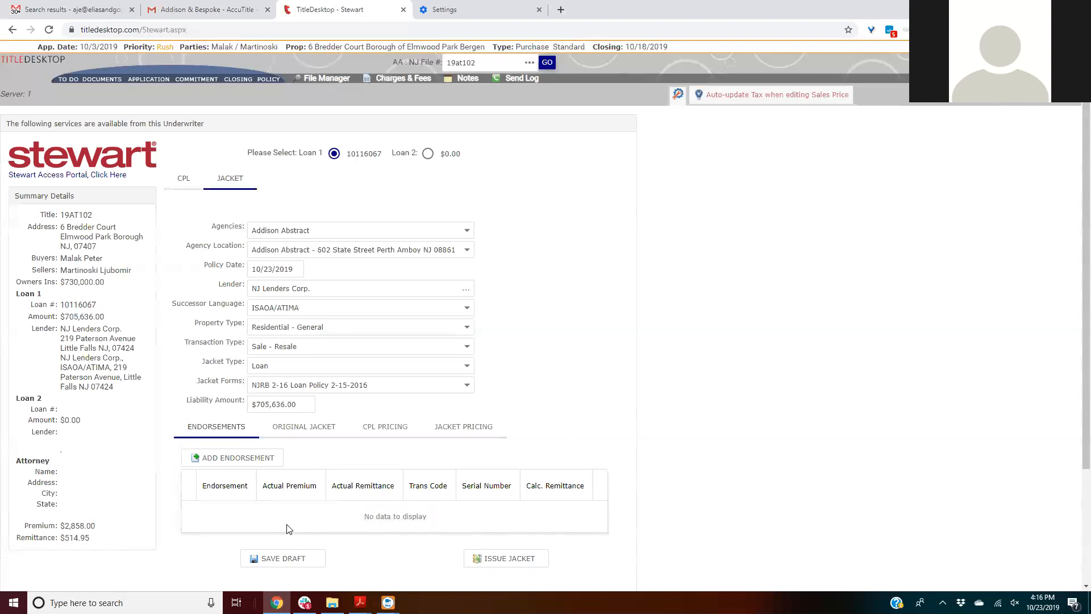
Step: Try to issue the loan policy jacket from the saved draft
{"action": "scroll", "coordinate": [289, 529], "scroll_direction": "down", "scroll_amount": 2}
{"action": "scroll", "coordinate": [288, 529], "scroll_direction": "down", "scroll_amount": 1}
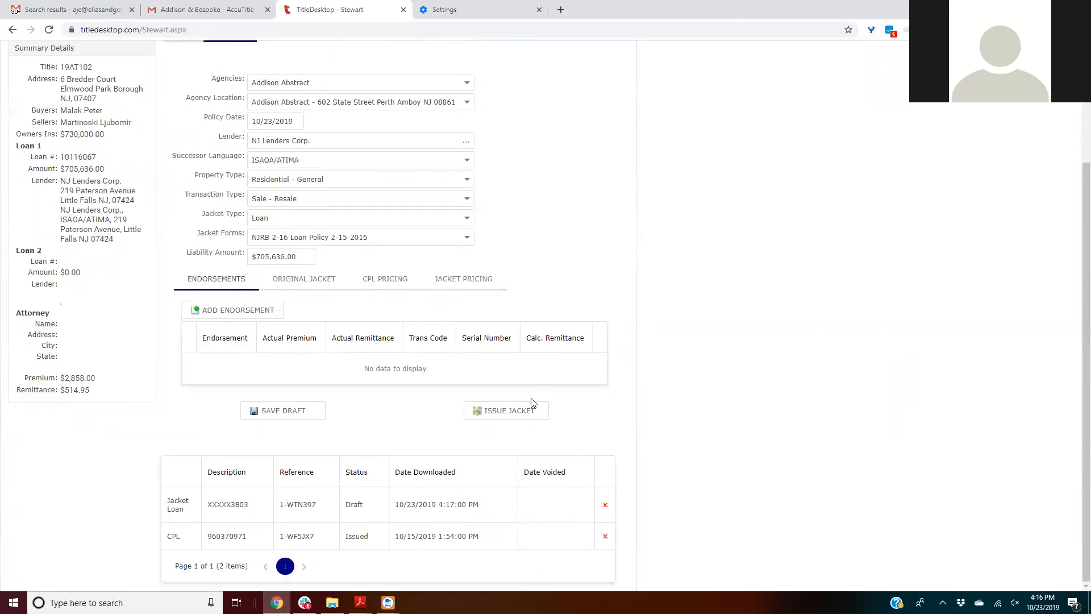
{"action": "left_click", "coordinate": [523, 412]}
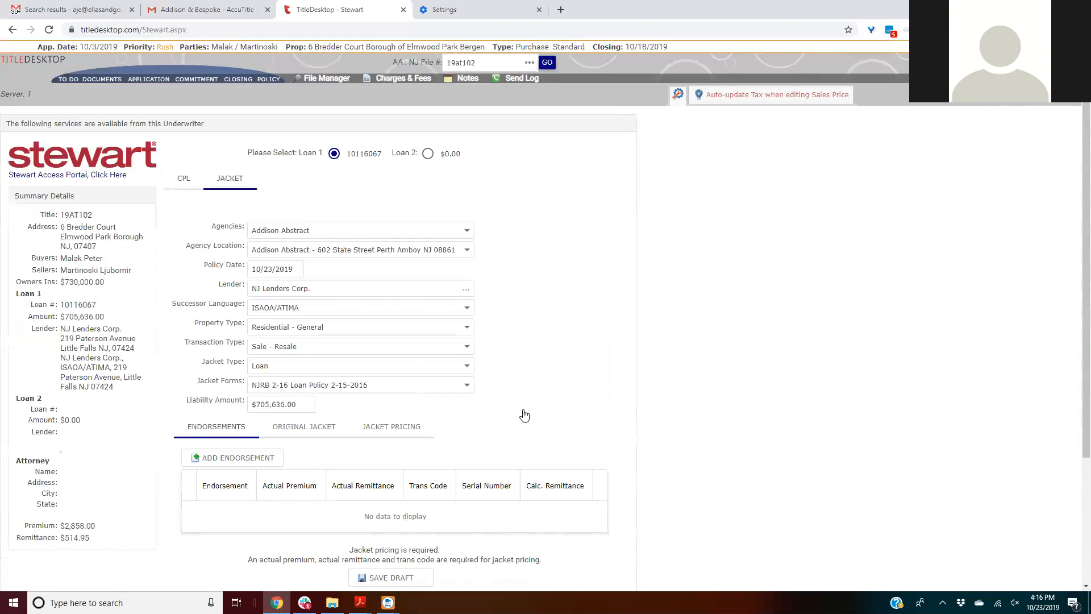
Step: Edit the jacket's pricing line and choose trans code 640 Simultaneous Issue - Lesser liability than Owner policy
{"action": "left_click", "coordinate": [419, 425]}
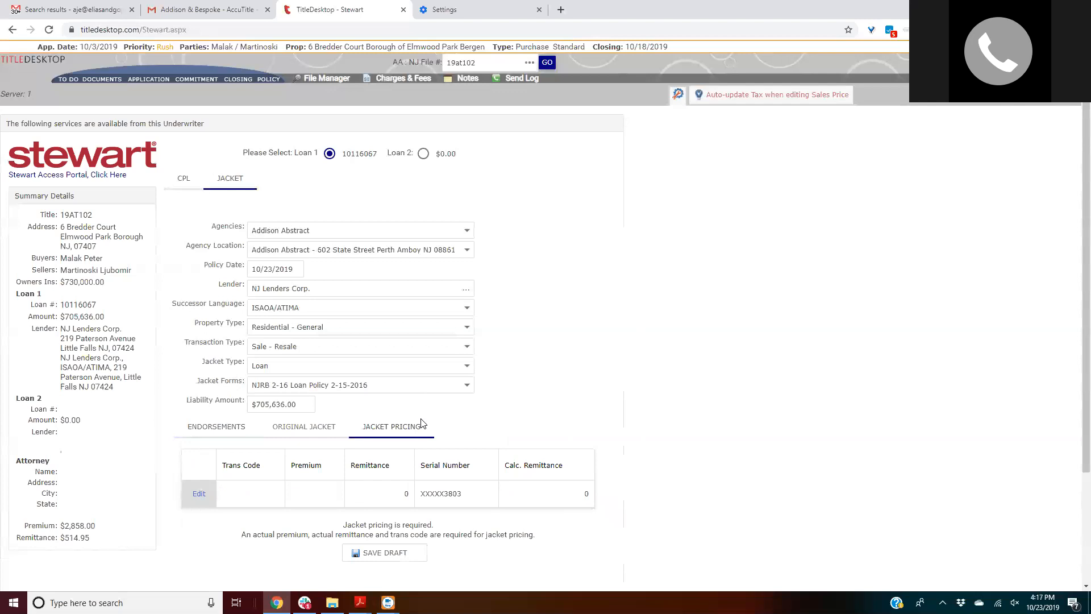
{"action": "left_click", "coordinate": [199, 495]}
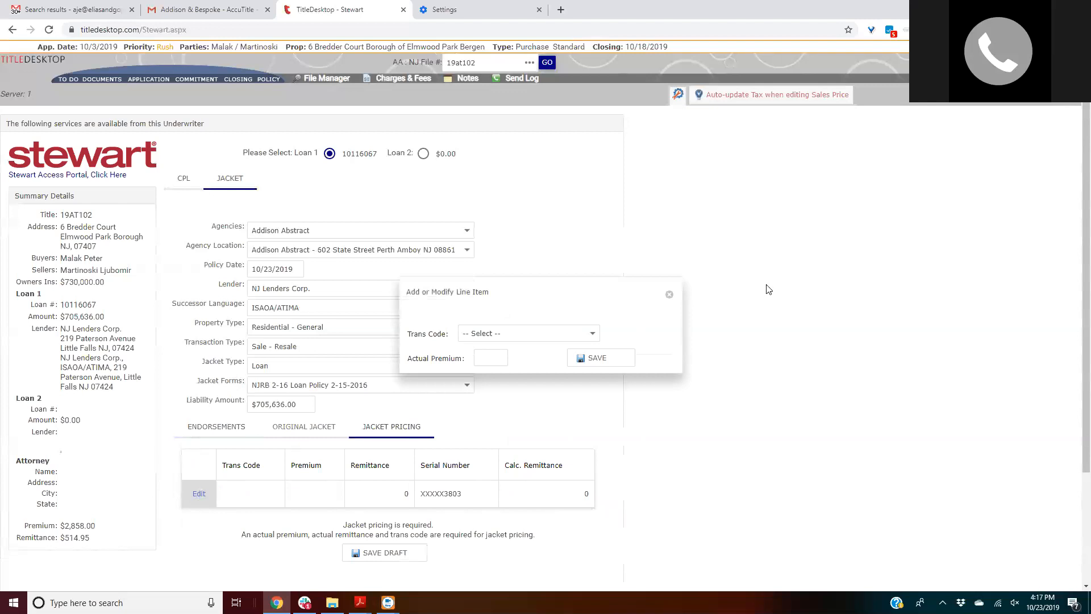
{"action": "left_click", "coordinate": [593, 333]}
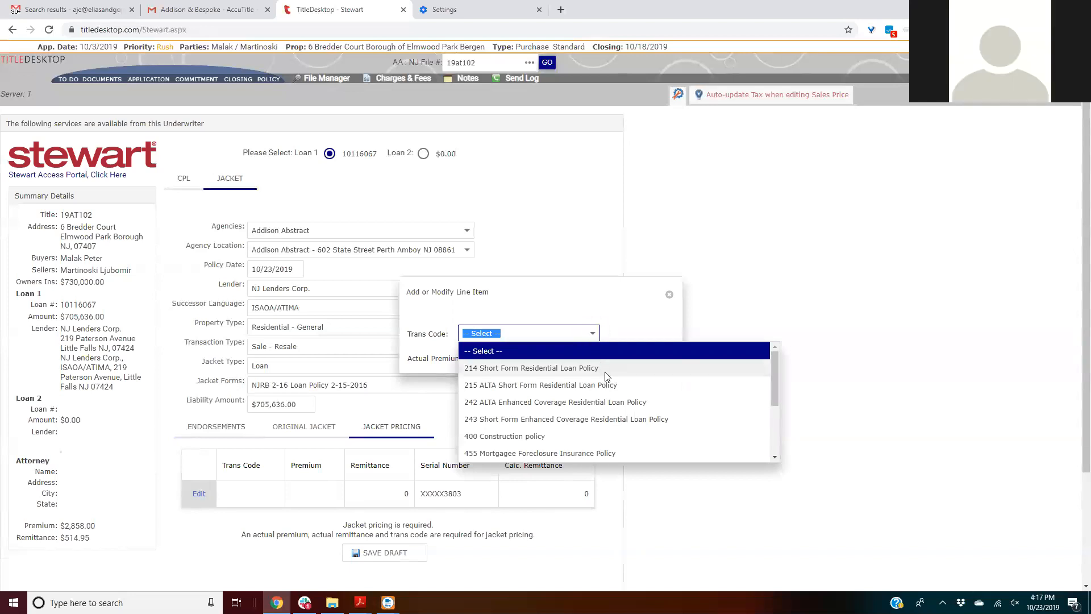
{"action": "scroll", "coordinate": [605, 375], "scroll_direction": "down", "scroll_amount": 3}
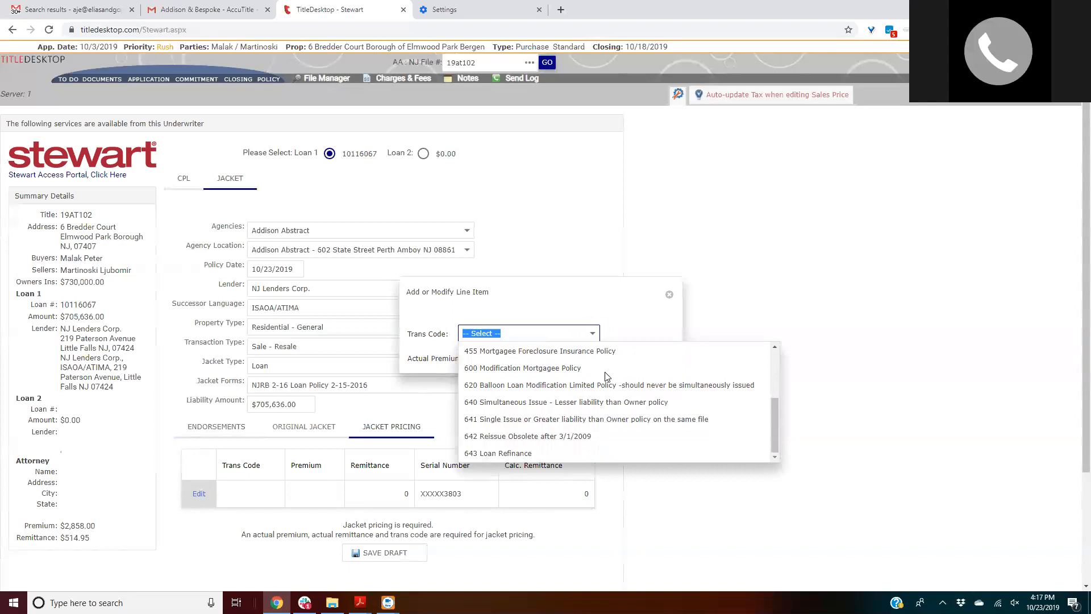
{"action": "scroll", "coordinate": [606, 376], "scroll_direction": "down", "scroll_amount": 1}
{"action": "scroll", "coordinate": [606, 377], "scroll_direction": "up", "scroll_amount": 3}
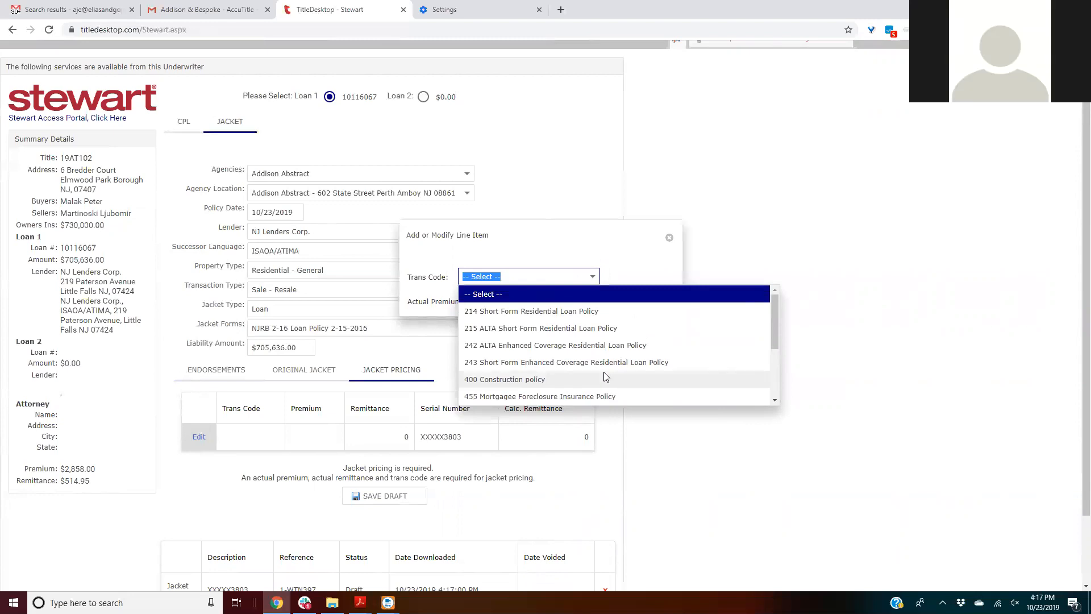
{"action": "scroll", "coordinate": [606, 376], "scroll_direction": "down", "scroll_amount": 3}
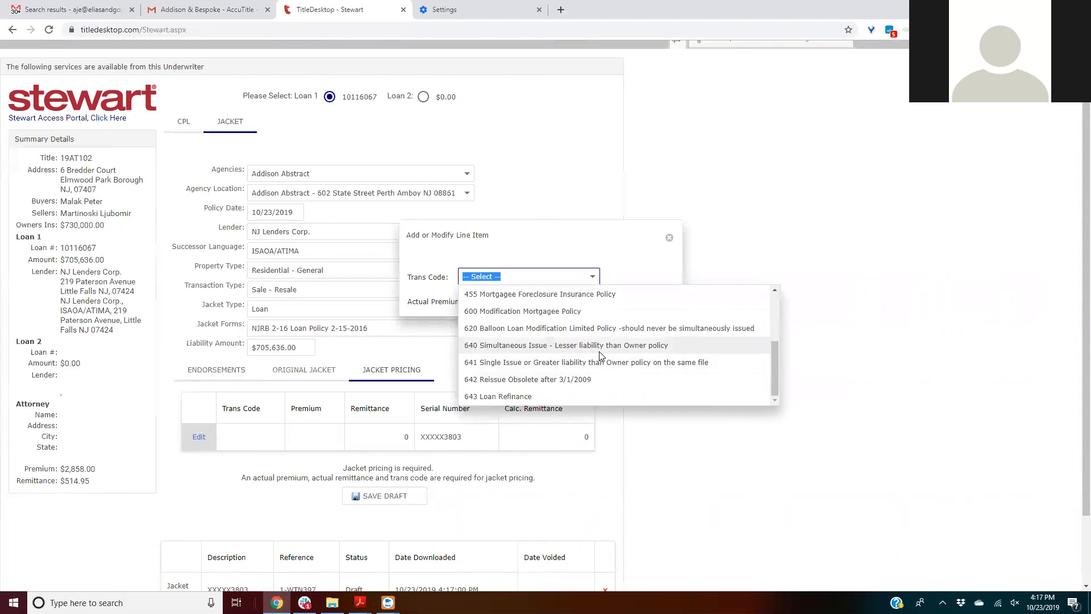
{"action": "left_click", "coordinate": [598, 351]}
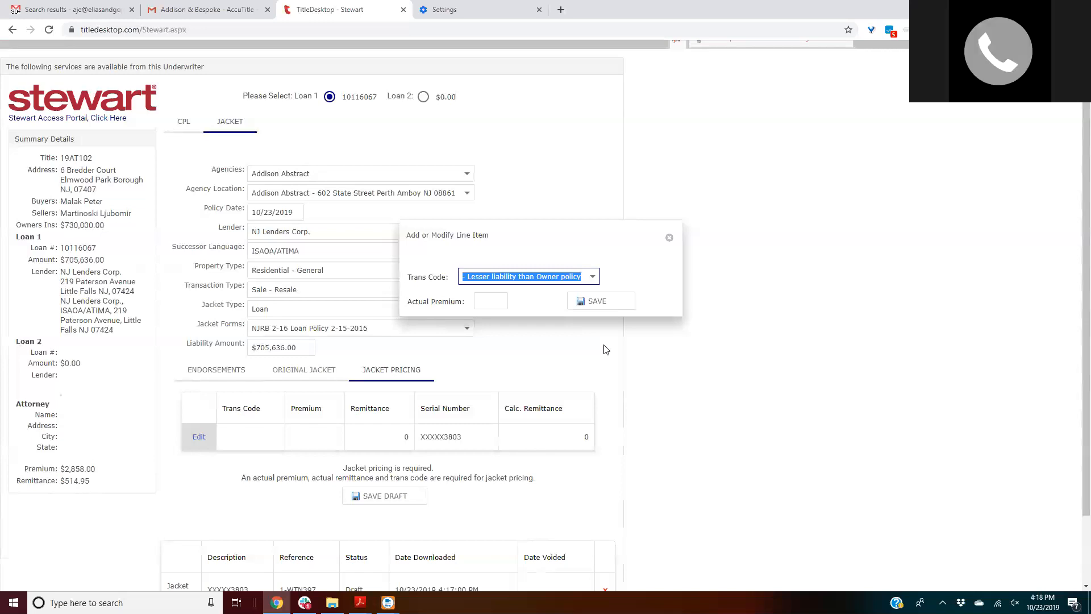
Step: Set the pricing line's actual premium to 25 and save the line item
{"action": "left_click", "coordinate": [484, 301]}
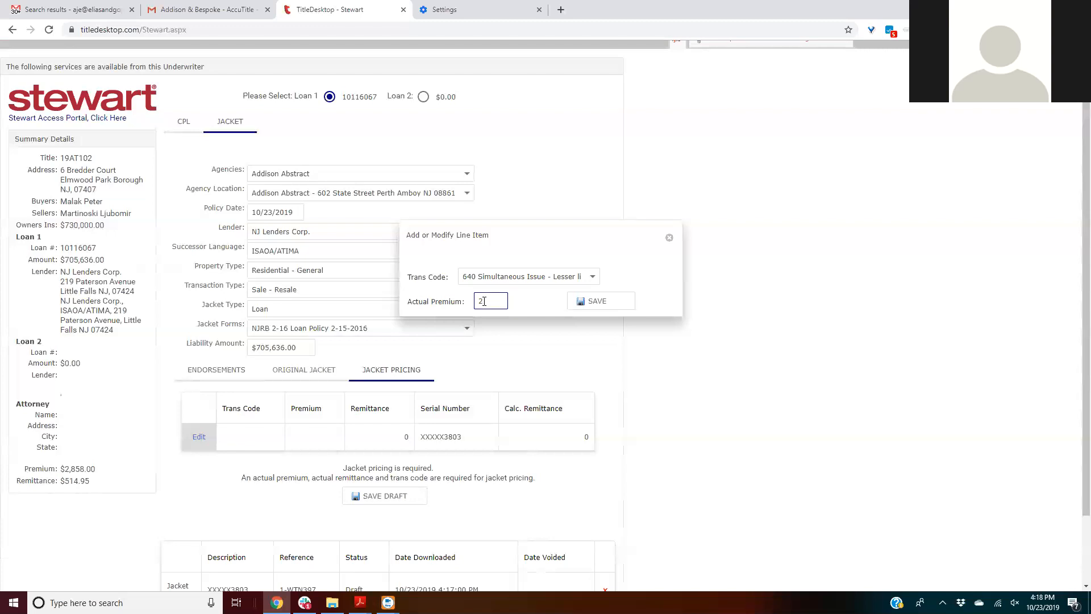
{"action": "key", "text": "Tab"}
{"action": "left_click", "coordinate": [594, 302]}
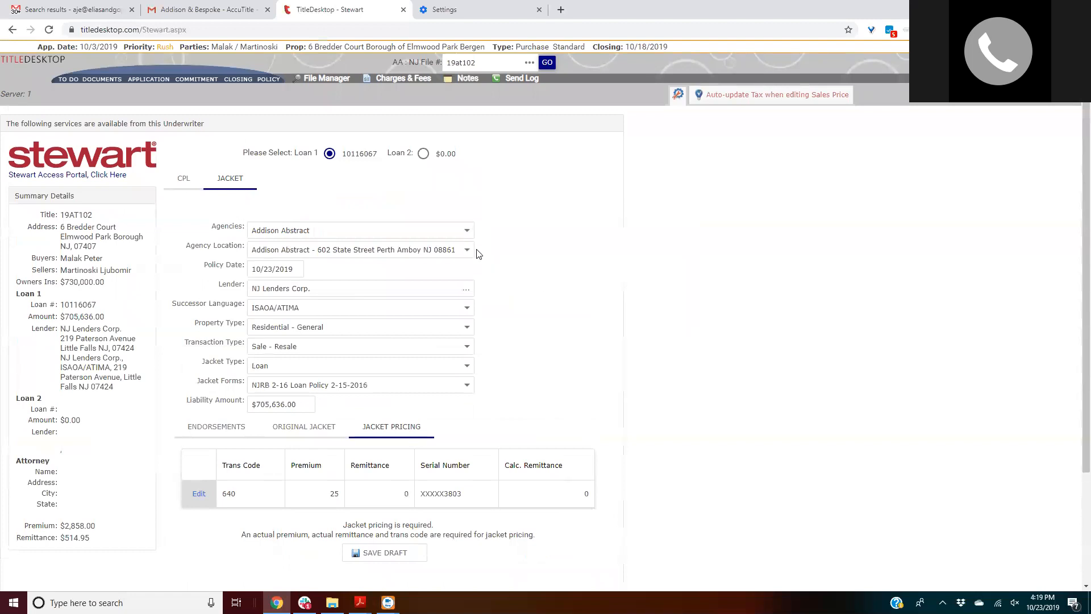
Step: Save the priced jacket as a draft again and issue the loan jacket
{"action": "scroll", "coordinate": [292, 210], "scroll_direction": "down", "scroll_amount": 3}
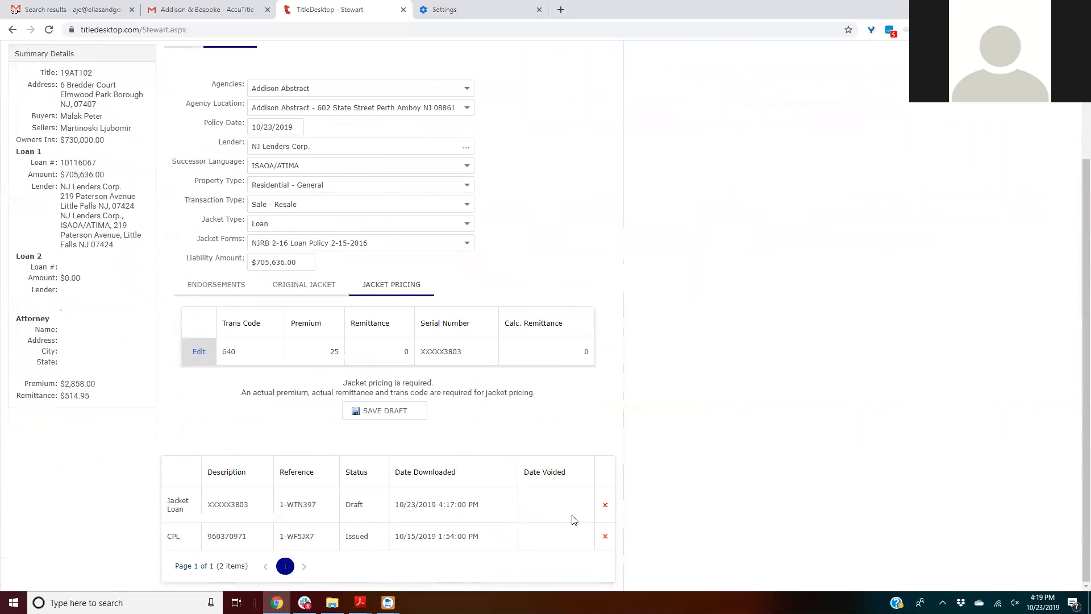
{"action": "scroll", "coordinate": [572, 521], "scroll_direction": "up", "scroll_amount": 3}
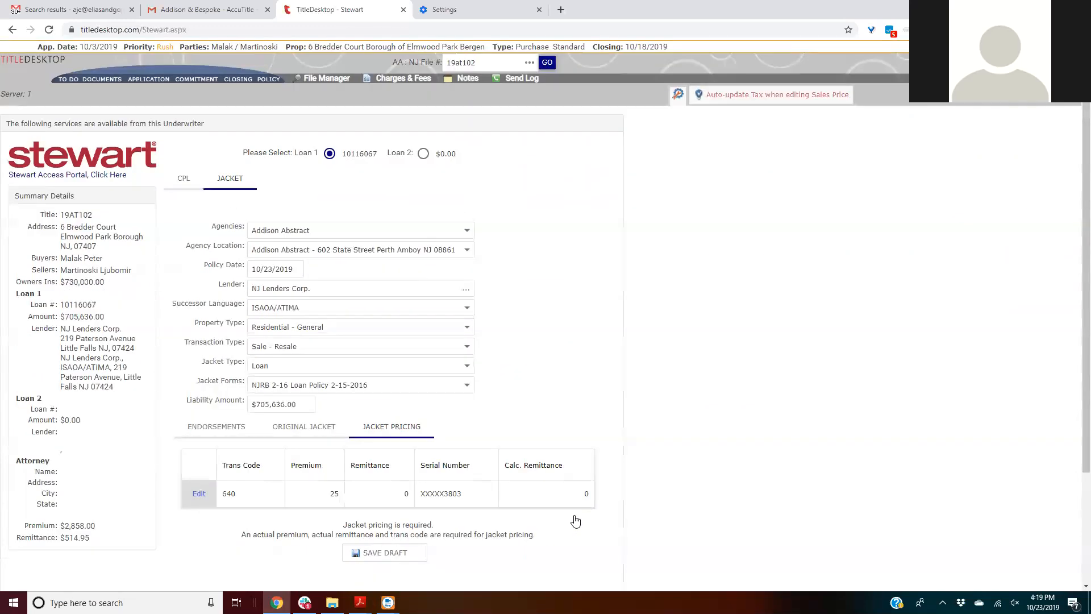
{"action": "left_click", "coordinate": [205, 427]}
{"action": "scroll", "coordinate": [206, 427], "scroll_direction": "down", "scroll_amount": 3}
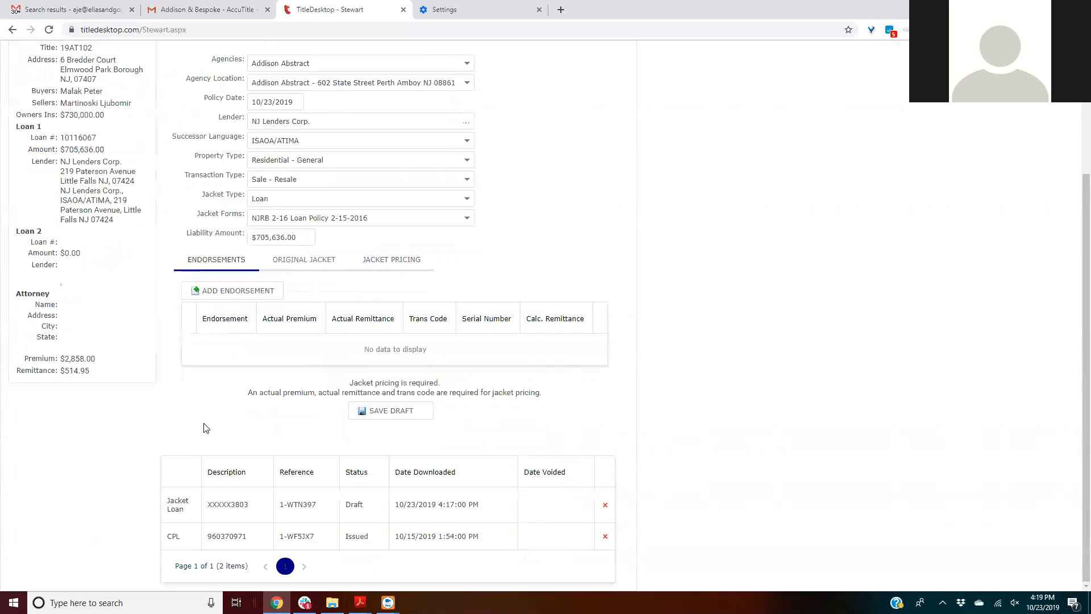
{"action": "left_click", "coordinate": [385, 409]}
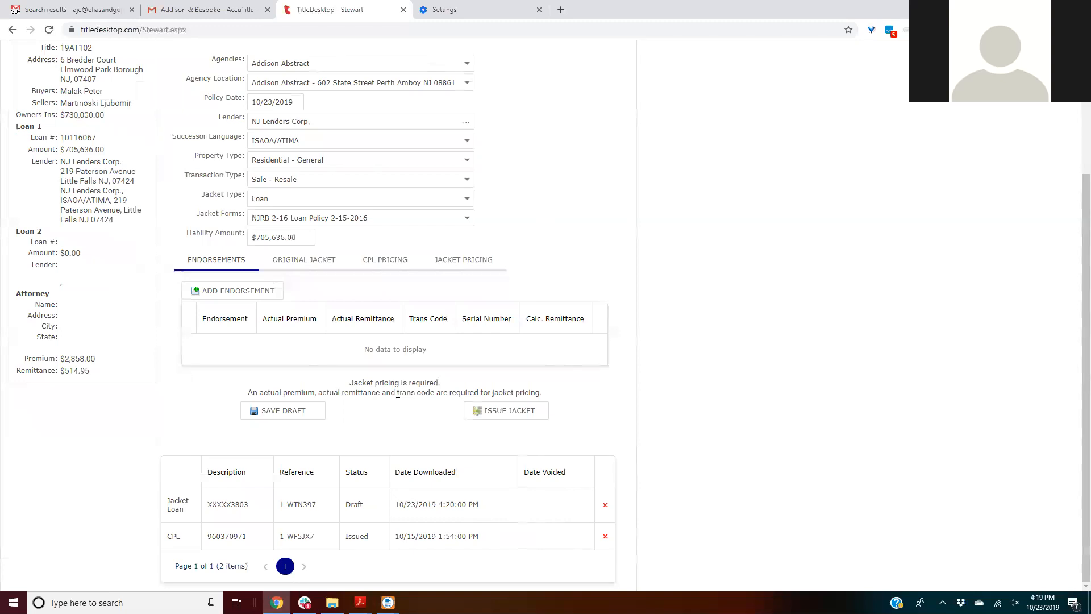
{"action": "left_click", "coordinate": [517, 415]}
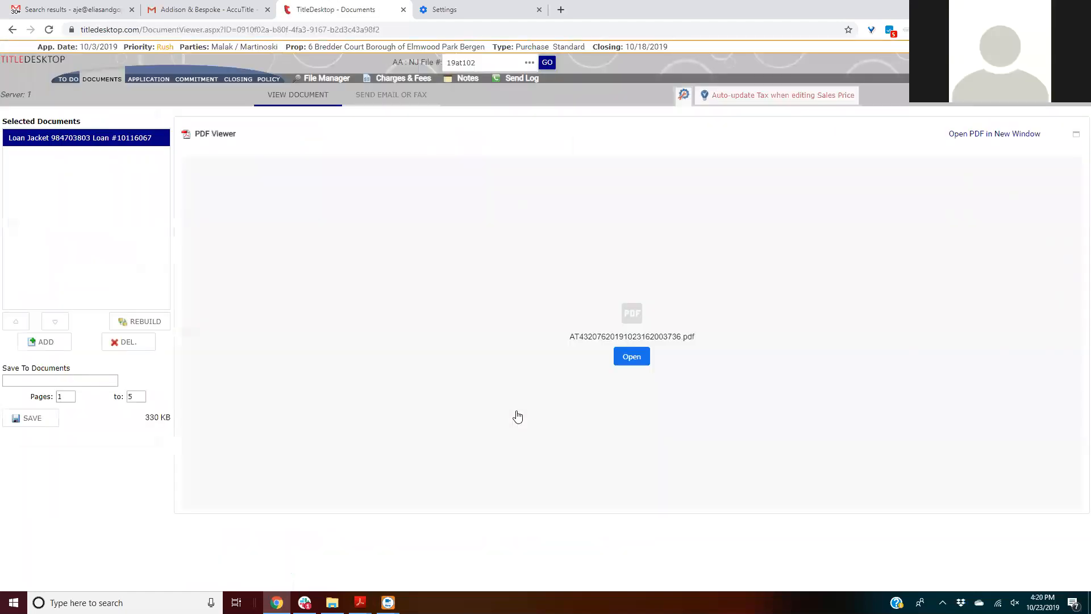
Step: Open the issued loan jacket PDF in Acrobat Reader and review it through to the policy number on the last page
{"action": "left_click", "coordinate": [628, 361]}
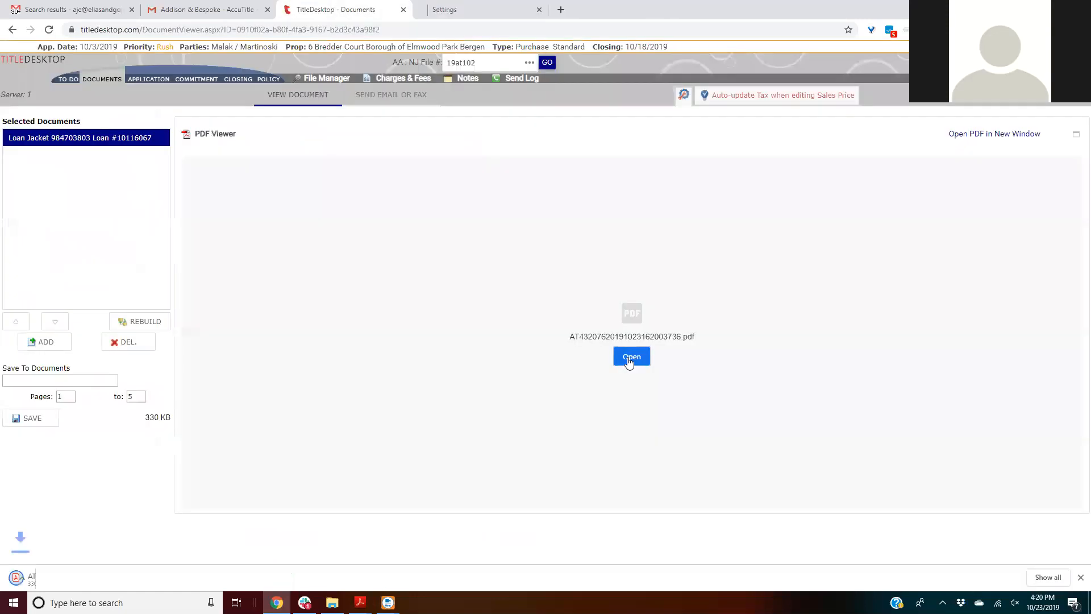
{"action": "left_click", "coordinate": [55, 576]}
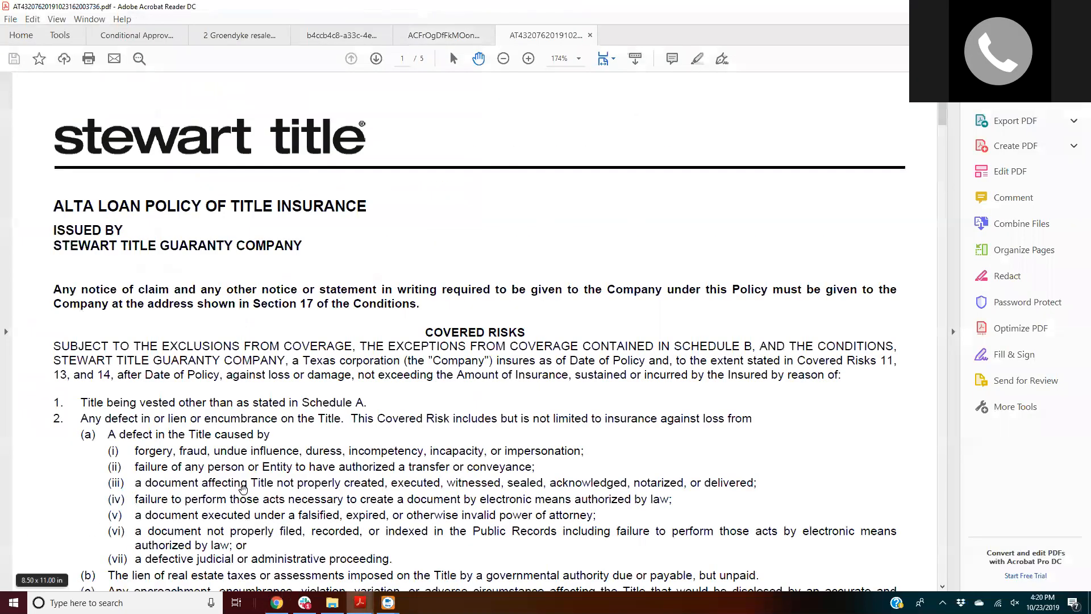
{"action": "scroll", "coordinate": [244, 489], "scroll_direction": "down", "scroll_amount": 3}
{"action": "scroll", "coordinate": [244, 489], "scroll_direction": "down", "scroll_amount": 15}
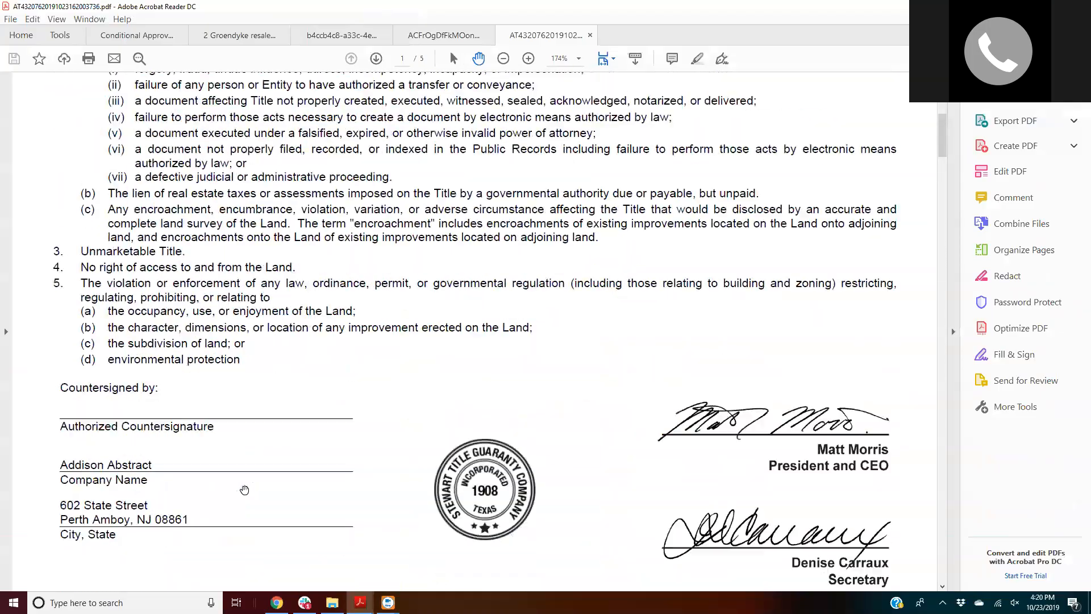
{"action": "scroll", "coordinate": [244, 490], "scroll_direction": "down", "scroll_amount": 20}
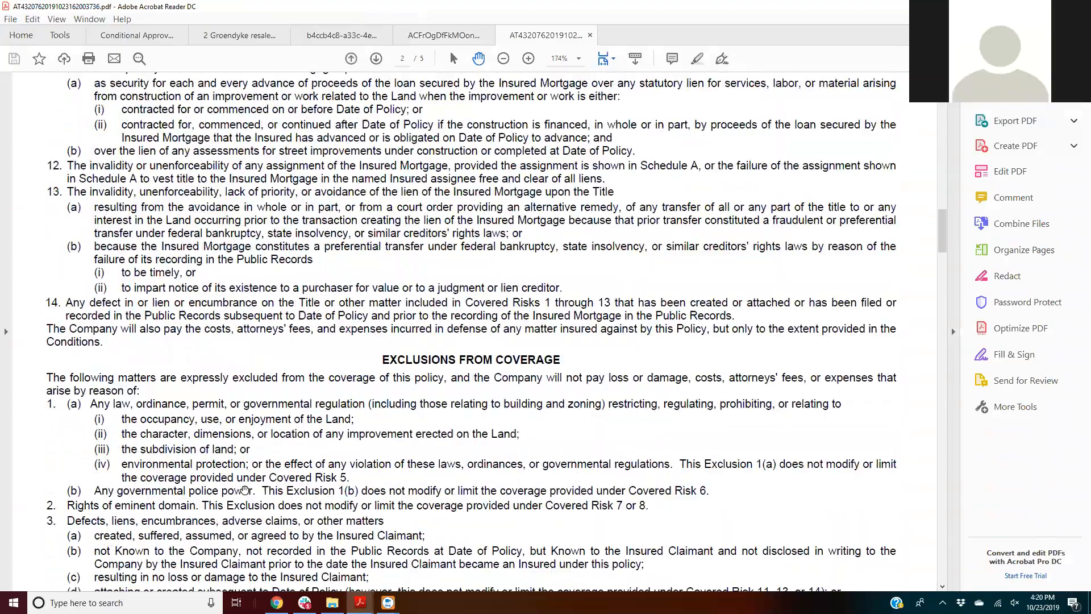
{"action": "scroll", "coordinate": [244, 489], "scroll_direction": "down", "scroll_amount": 20}
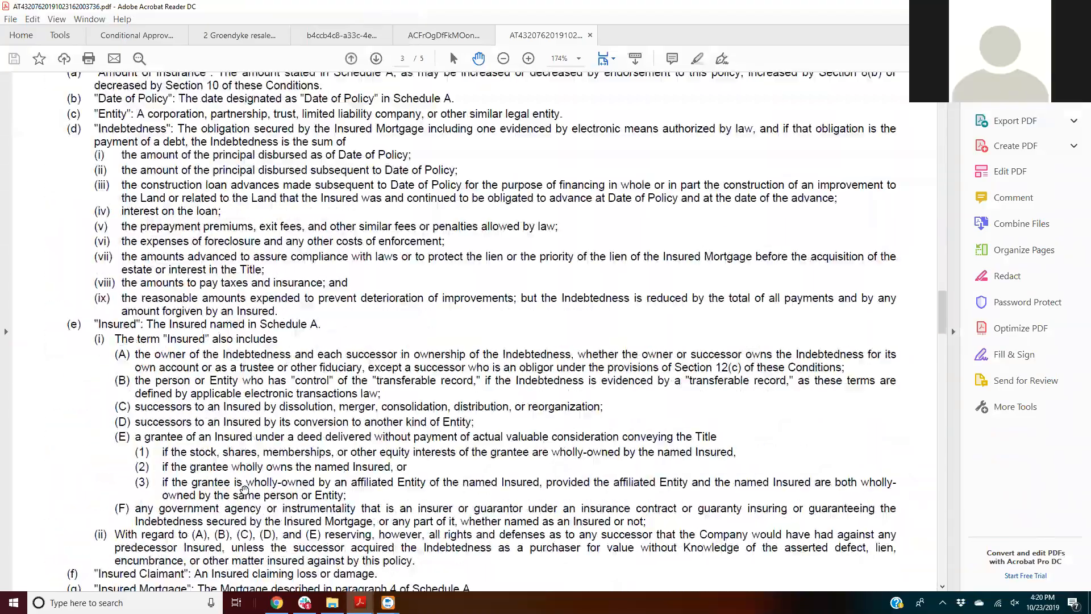
{"action": "scroll", "coordinate": [244, 489], "scroll_direction": "down", "scroll_amount": 20}
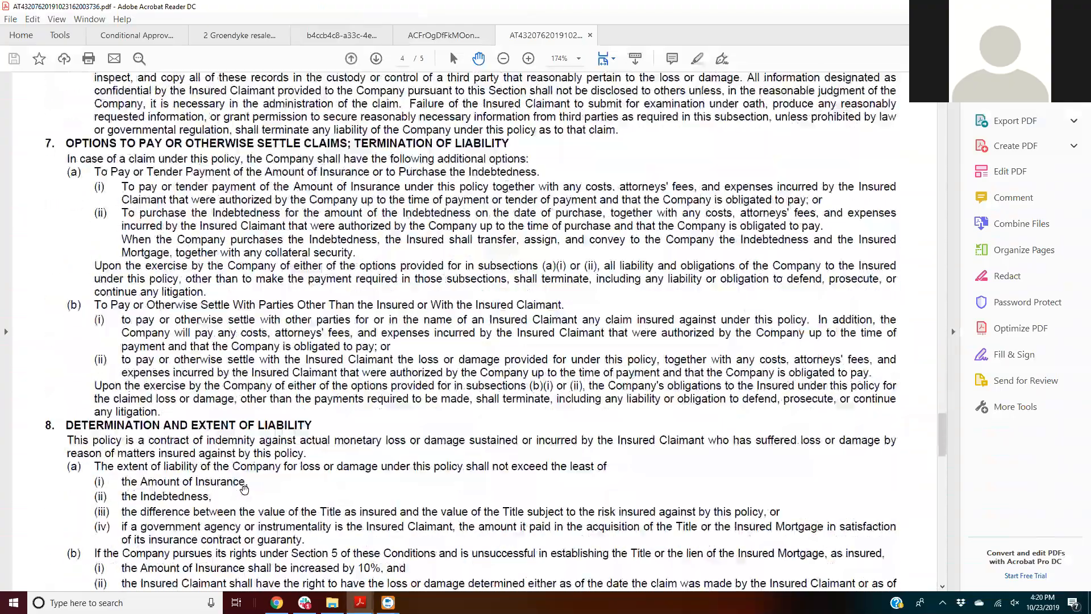
{"action": "scroll", "coordinate": [244, 489], "scroll_direction": "down", "scroll_amount": 10}
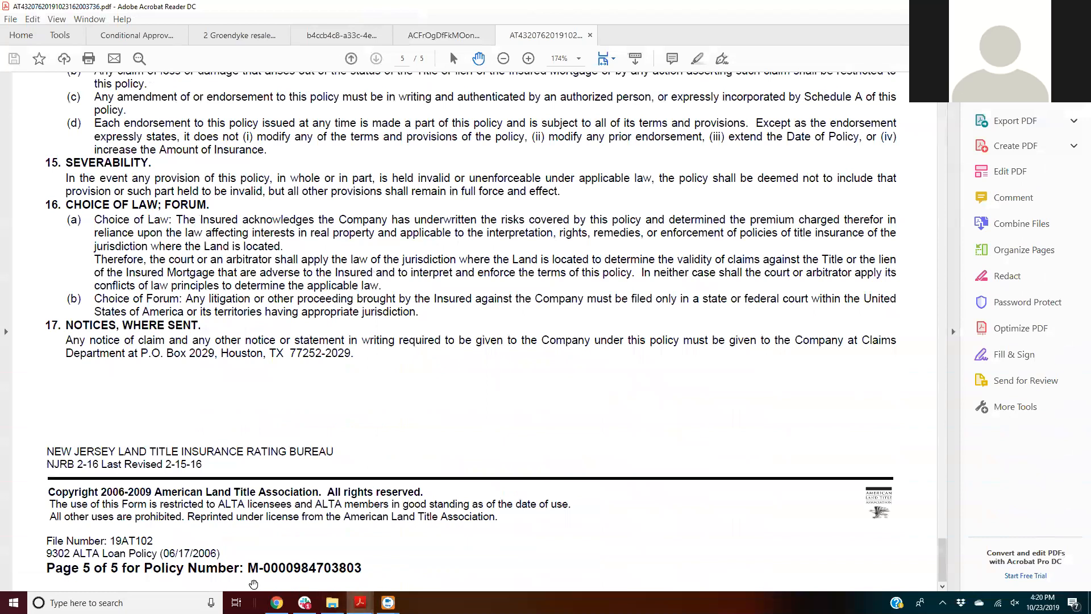
Step: Switch back to TitleDesktop in Chrome and open the jacket request form in Underwriter Online Services
{"action": "left_click", "coordinate": [277, 602]}
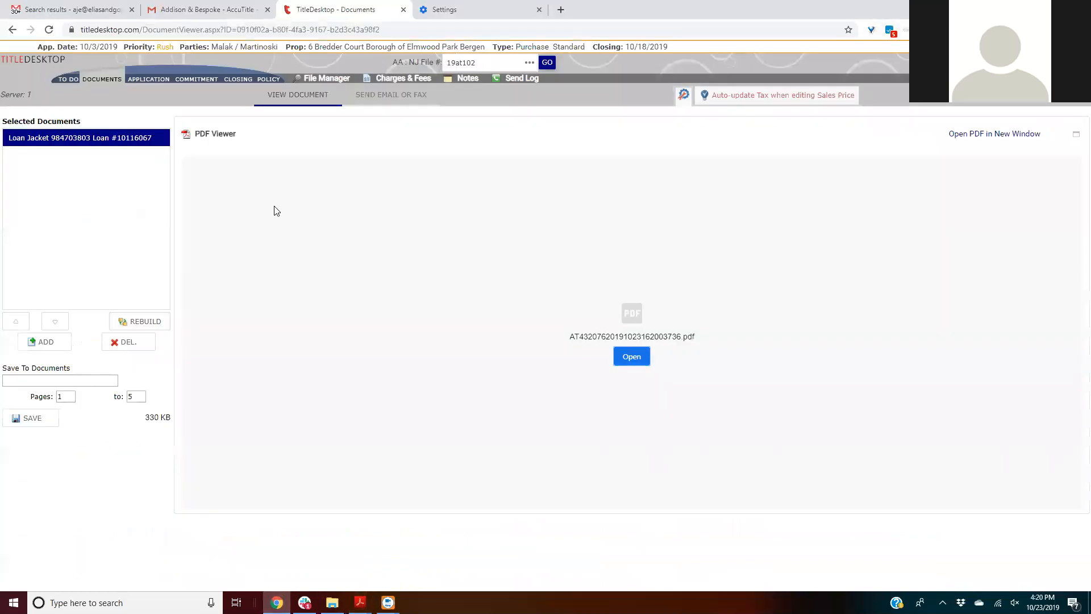
{"action": "left_click", "coordinate": [88, 78]}
{"action": "mouse_move", "coordinate": [126, 208]}
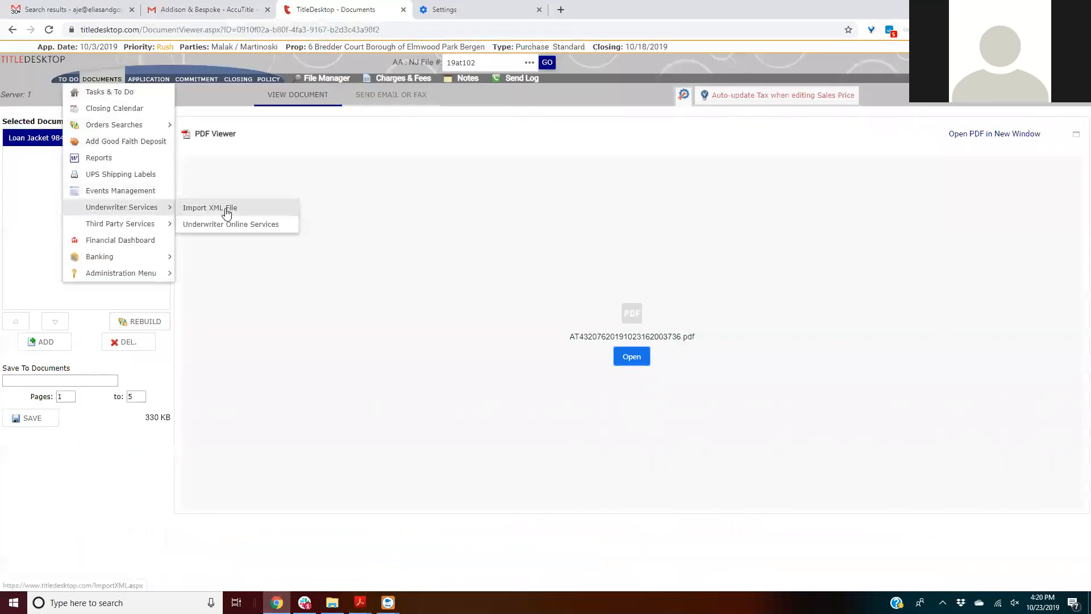
{"action": "left_click", "coordinate": [231, 226]}
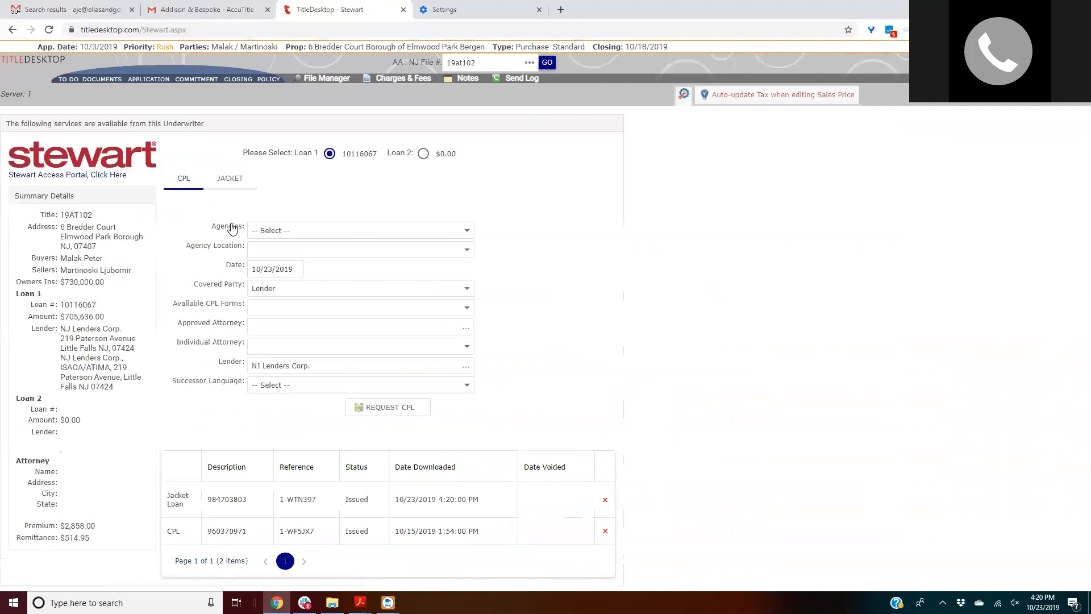
{"action": "left_click", "coordinate": [228, 182]}
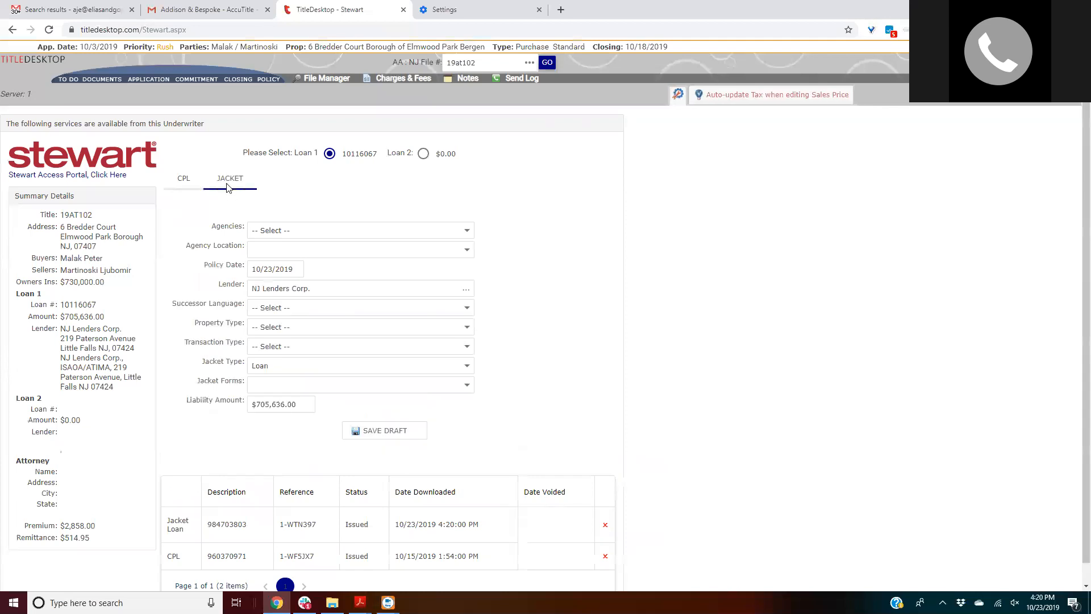
Step: Set the new jacket request's agency to Addison Abstract and its successor language to ISAOA/ATIMA
{"action": "left_click", "coordinate": [296, 231]}
{"action": "left_click", "coordinate": [296, 266]}
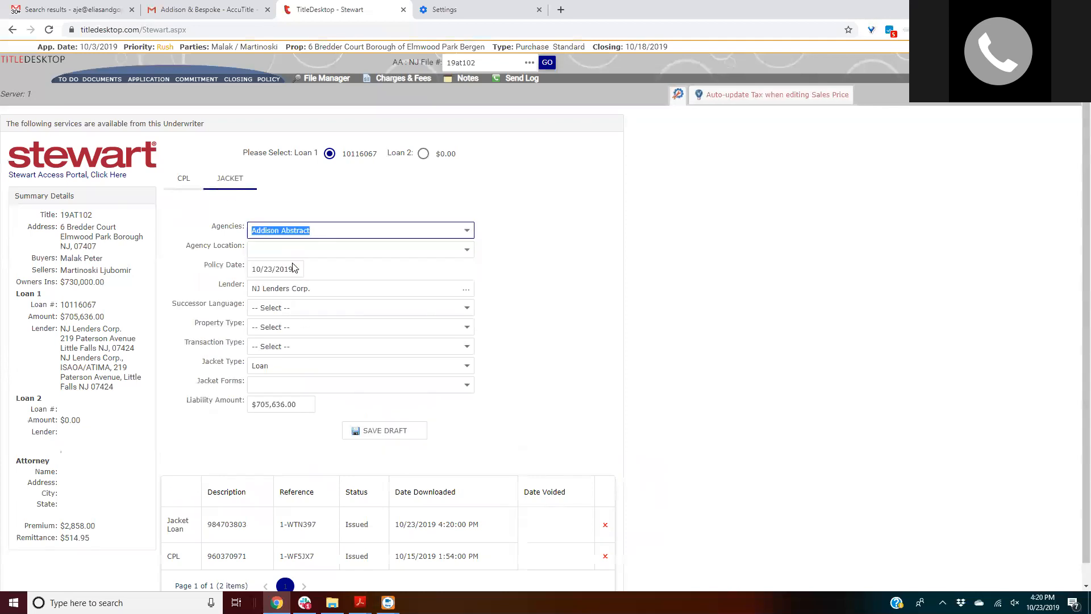
{"action": "left_click", "coordinate": [298, 305]}
{"action": "scroll", "coordinate": [300, 337], "scroll_direction": "down", "scroll_amount": 3}
{"action": "left_click", "coordinate": [300, 335]}
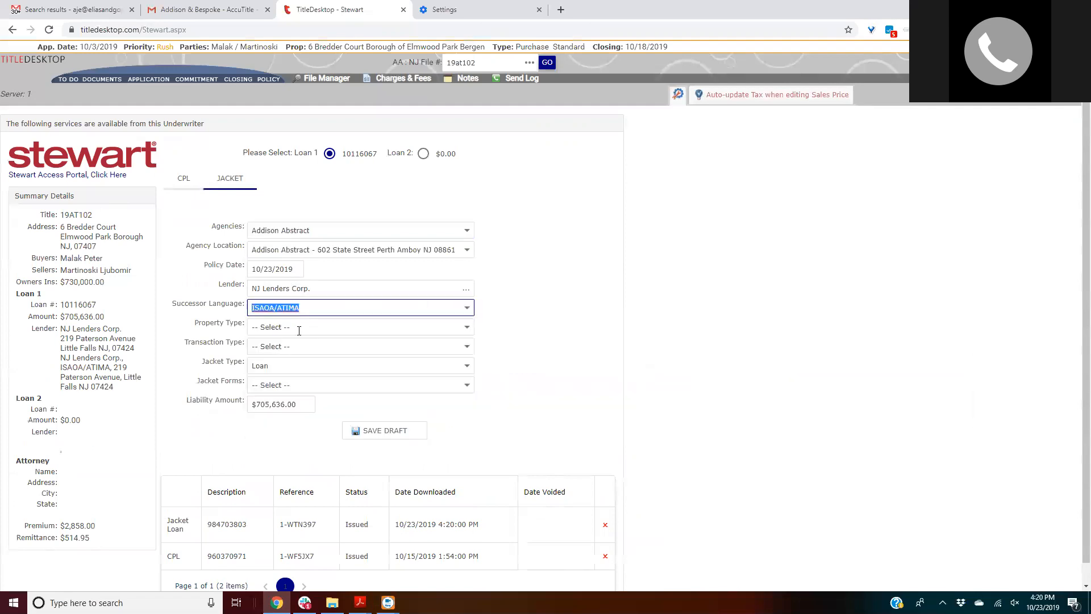
Step: Set the new jacket request's property type to Residential - General
{"action": "left_click", "coordinate": [300, 328]}
{"action": "scroll", "coordinate": [314, 373], "scroll_direction": "down", "scroll_amount": 2}
{"action": "scroll", "coordinate": [314, 373], "scroll_direction": "down", "scroll_amount": 5}
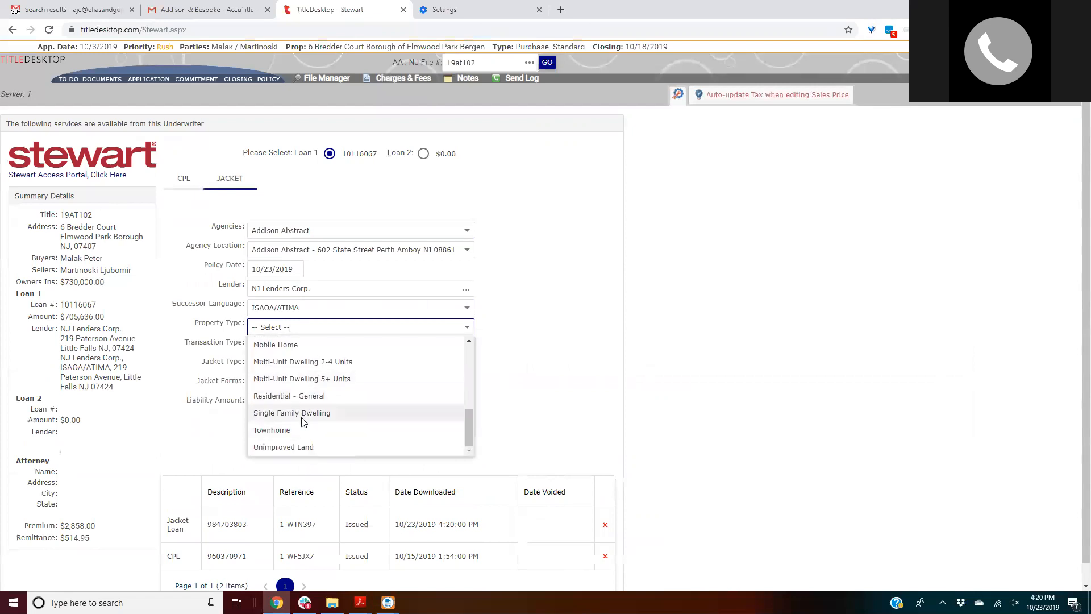
{"action": "left_click", "coordinate": [299, 398]}
Step: Set the transaction type to Sale - Resale and the jacket form to NJRB 2-16 Loan Policy 2-15-2016
{"action": "left_click", "coordinate": [278, 346]}
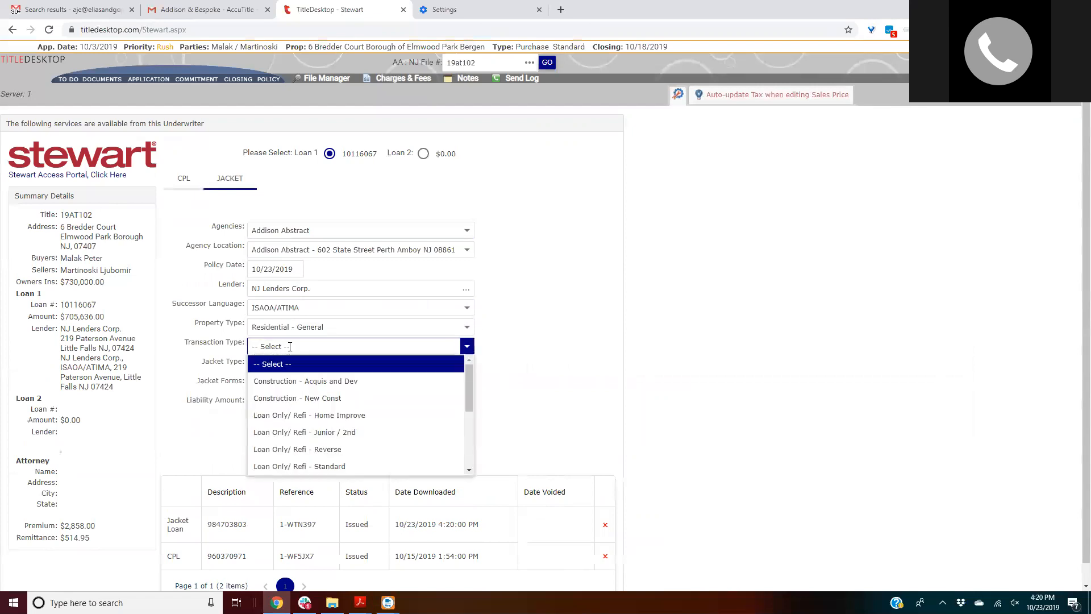
{"action": "scroll", "coordinate": [292, 366], "scroll_direction": "down", "scroll_amount": 5}
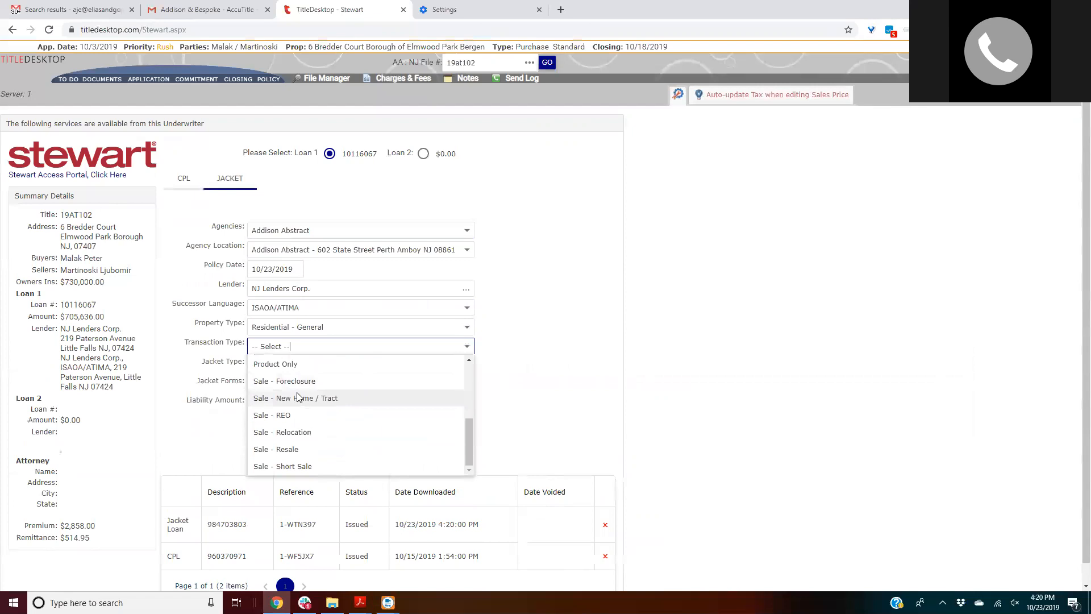
{"action": "scroll", "coordinate": [300, 405], "scroll_direction": "down", "scroll_amount": 1}
{"action": "left_click", "coordinate": [293, 429]}
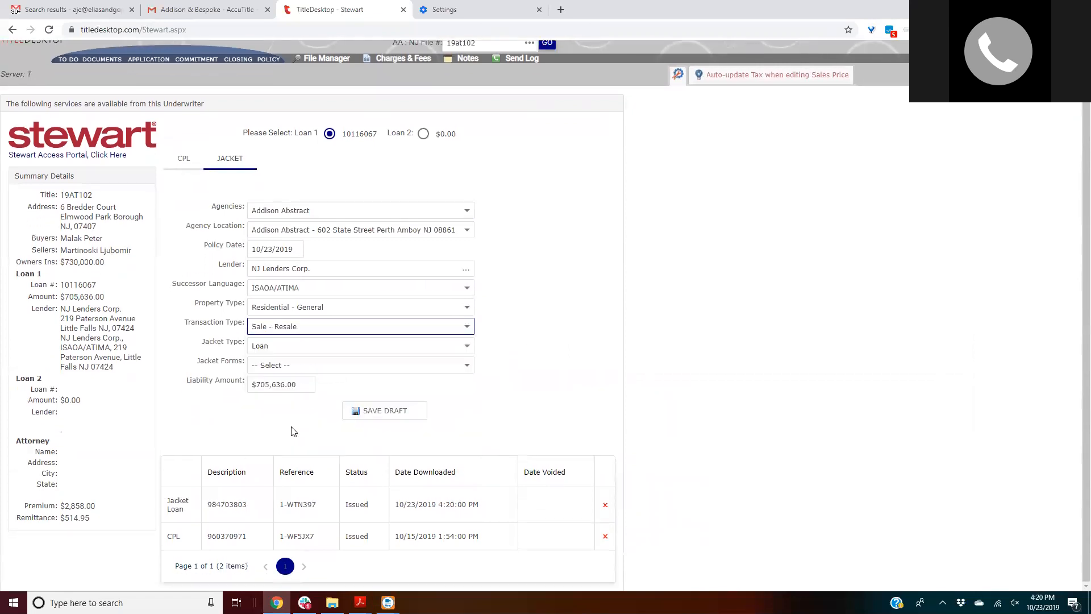
{"action": "left_click", "coordinate": [290, 364]}
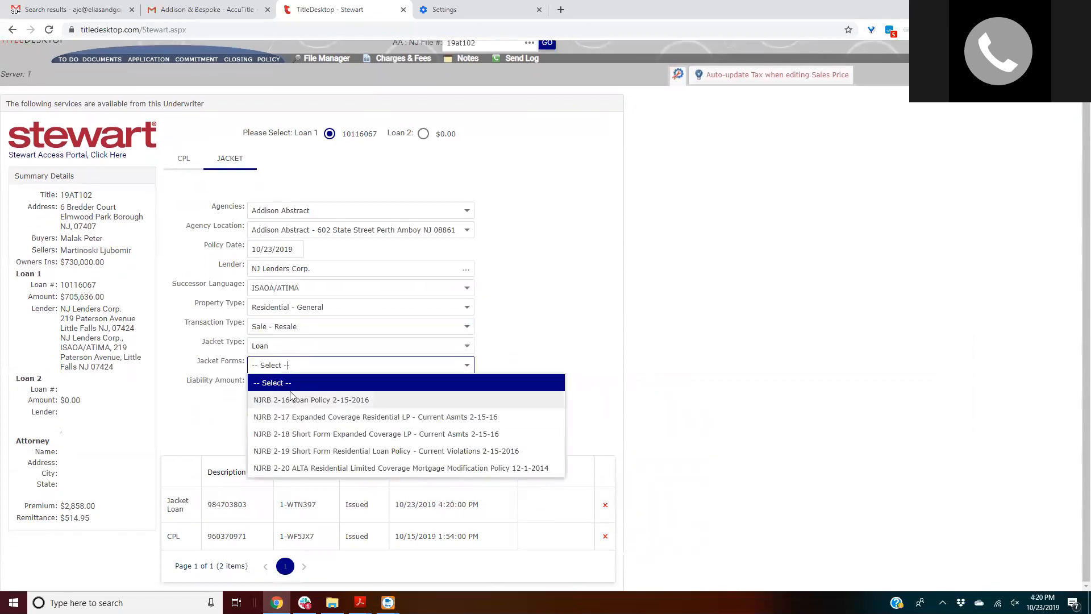
{"action": "left_click", "coordinate": [290, 398]}
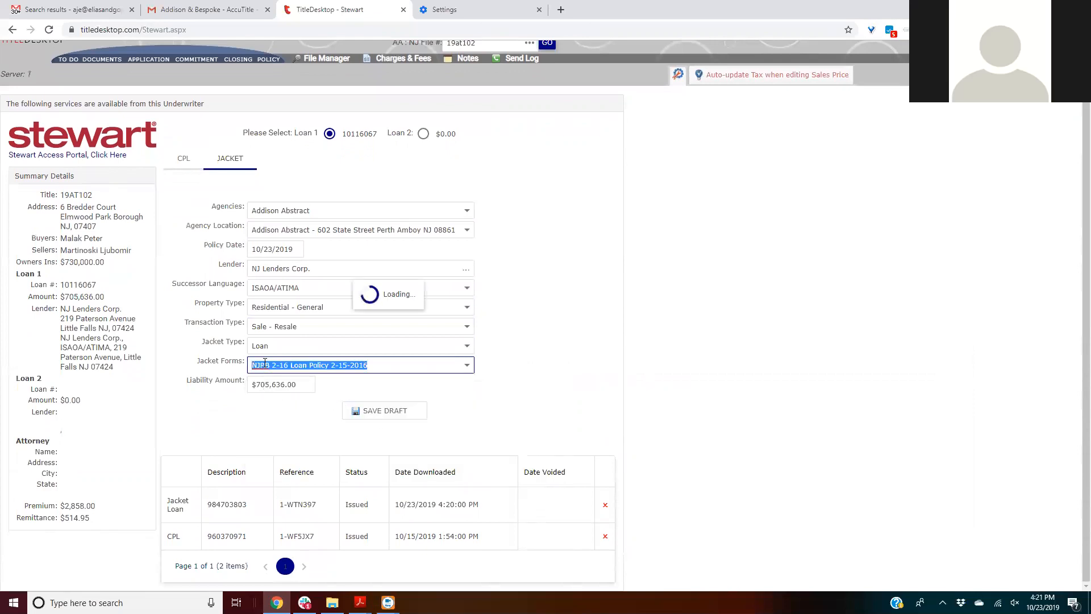
Step: Set the jacket type to Owners and the jacket form to NJRB 1-15 Owners Policy 9-10-2007
{"action": "left_click", "coordinate": [310, 347]}
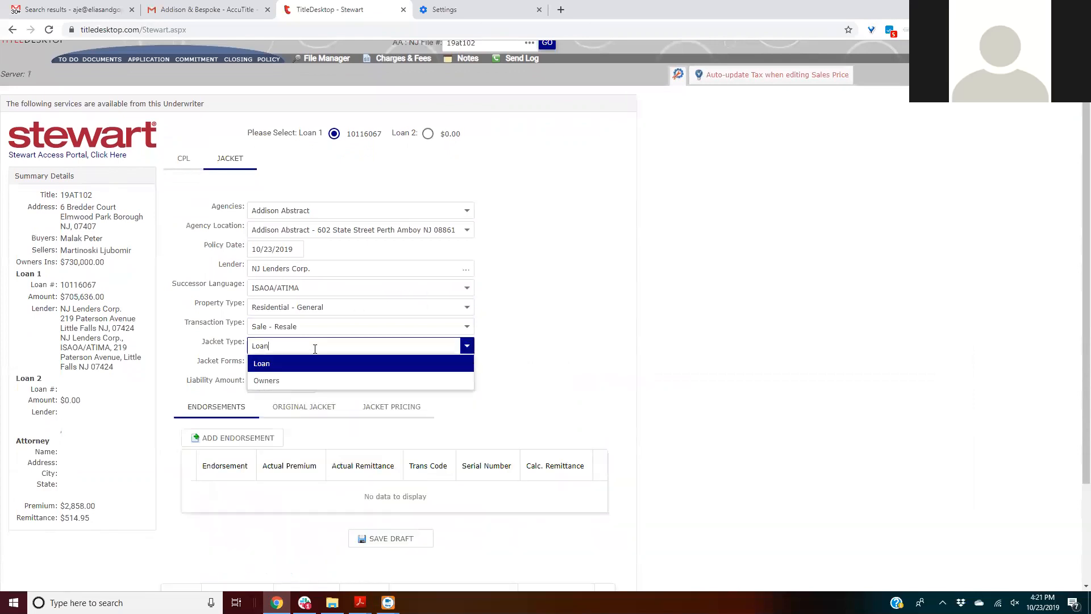
{"action": "left_click", "coordinate": [310, 376]}
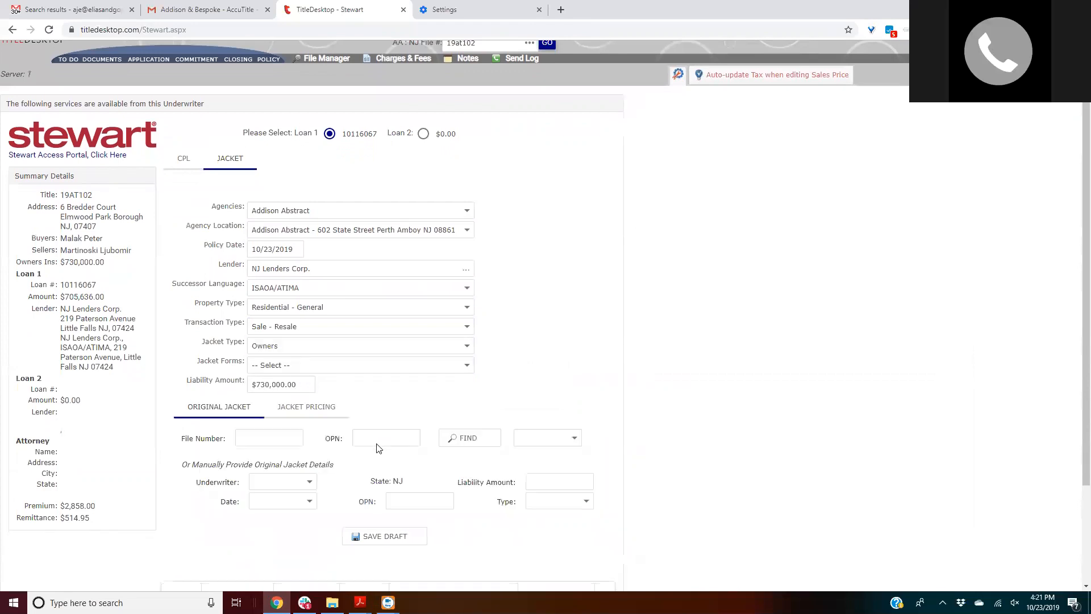
{"action": "scroll", "coordinate": [379, 448], "scroll_direction": "down", "scroll_amount": 2}
{"action": "scroll", "coordinate": [379, 449], "scroll_direction": "down", "scroll_amount": 1}
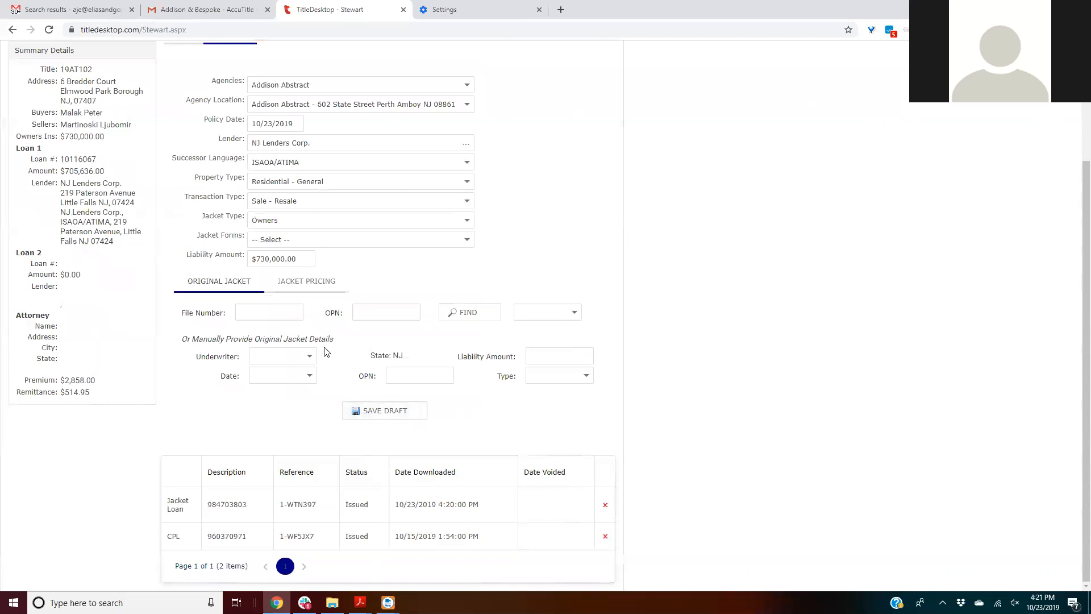
{"action": "left_click", "coordinate": [279, 239]}
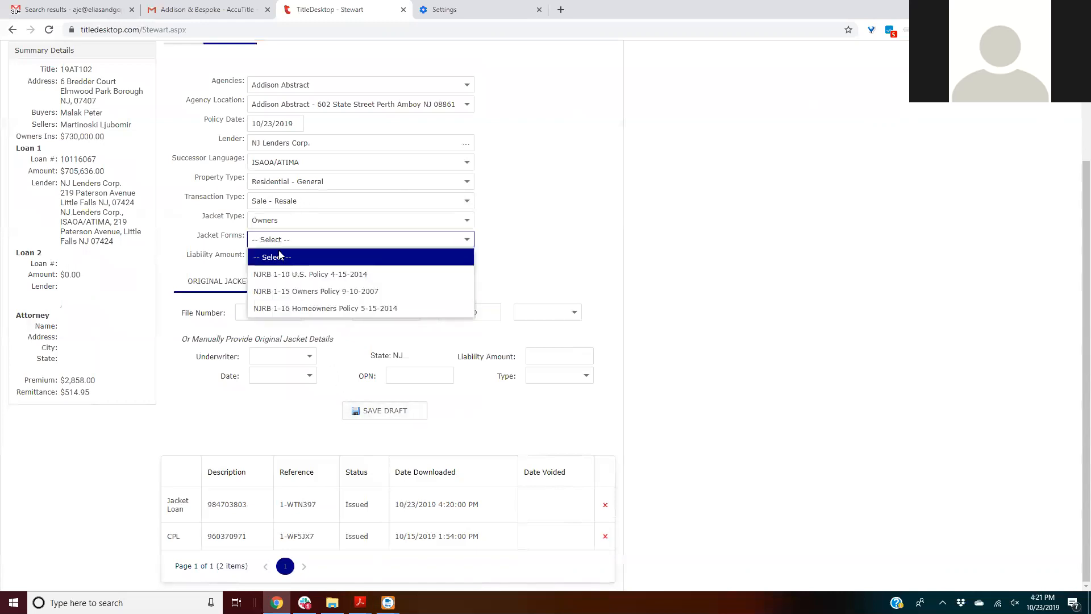
{"action": "left_click", "coordinate": [289, 291]}
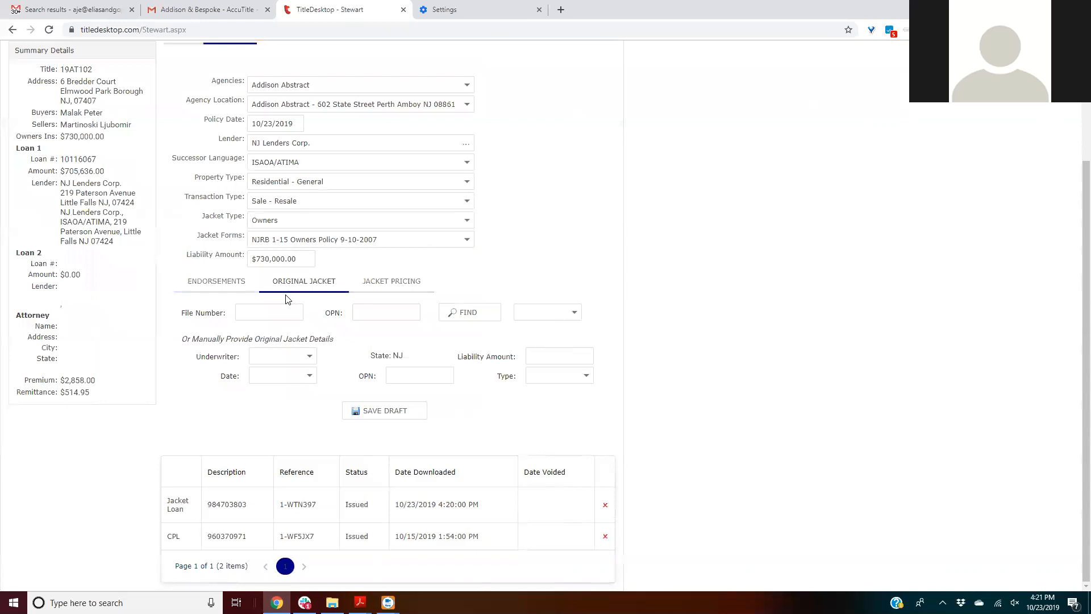
Step: Price the owner's jacket with trans code 100 Owners Single Issue and an actual premium of 2858, and save the draft
{"action": "left_click", "coordinate": [391, 282]}
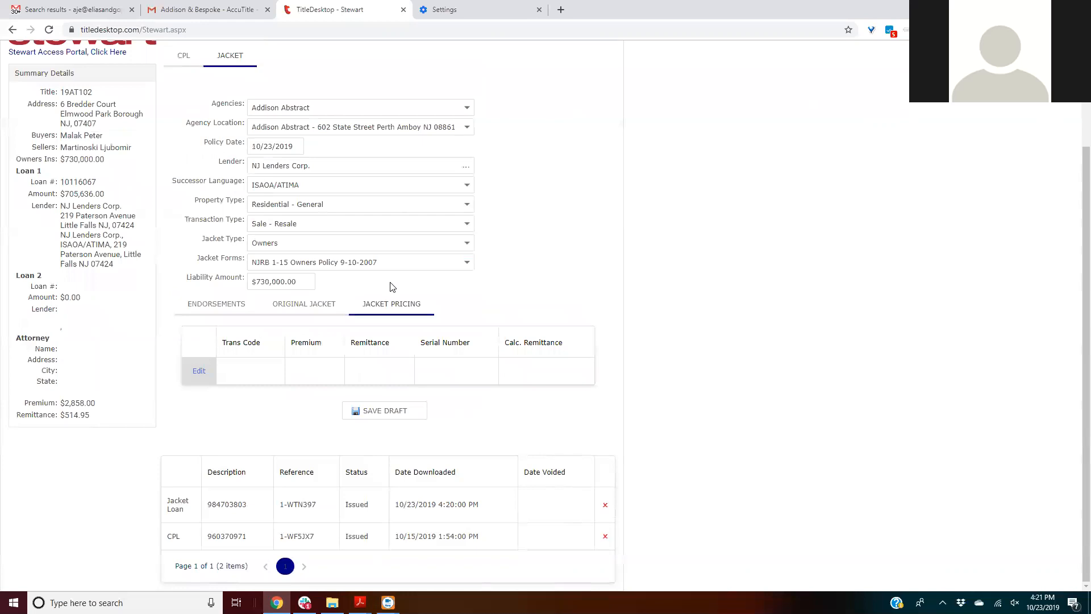
{"action": "left_click", "coordinate": [200, 371]}
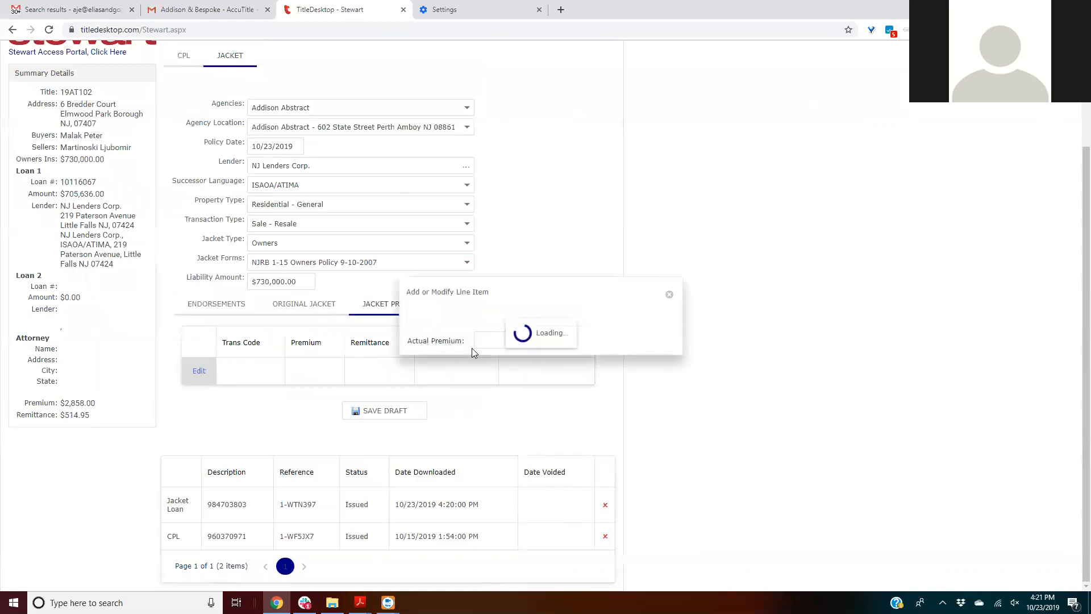
{"action": "left_click", "coordinate": [487, 335]}
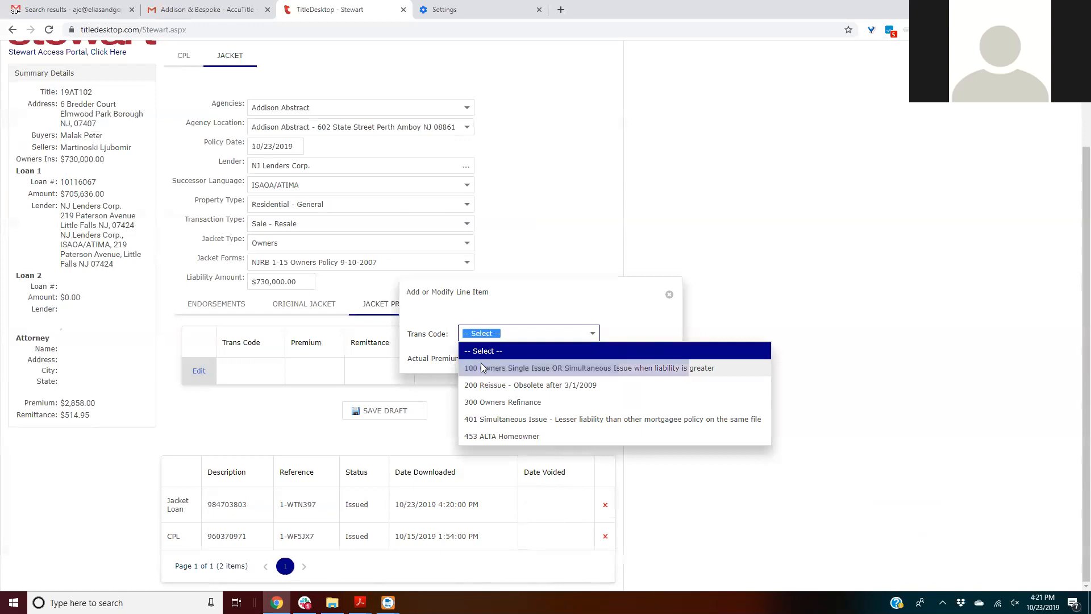
{"action": "left_click", "coordinate": [481, 366]}
{"action": "left_click", "coordinate": [482, 363]}
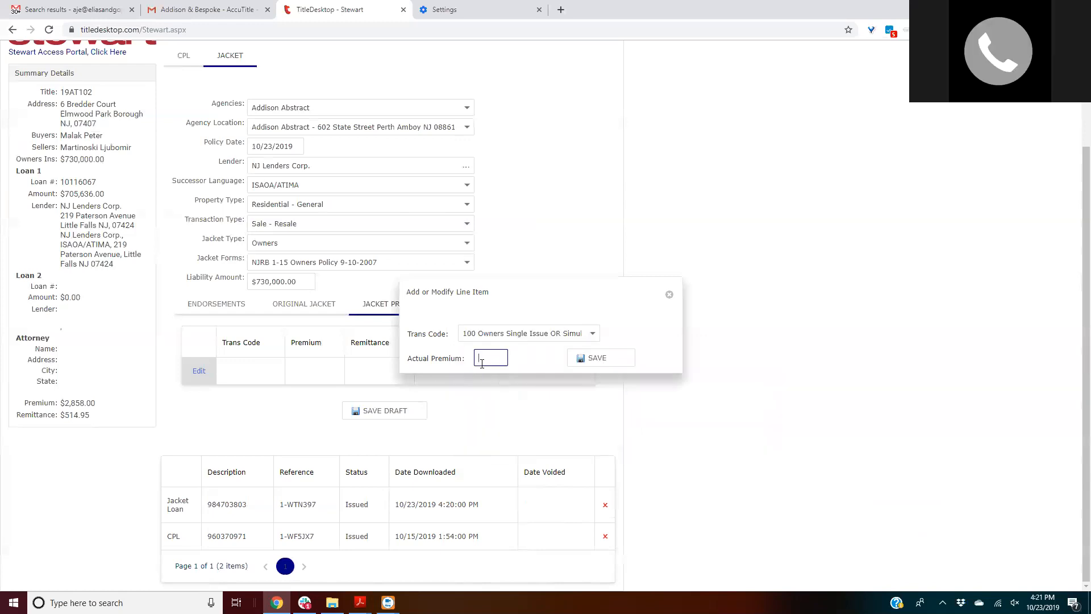
{"action": "type", "text": "25"}
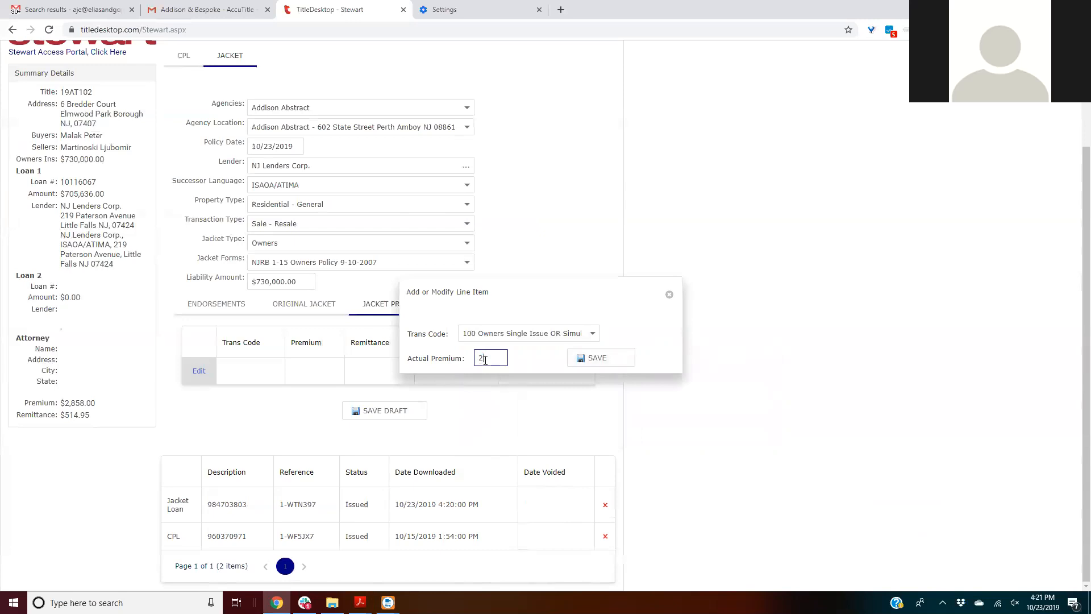
{"action": "type", "text": "58"}
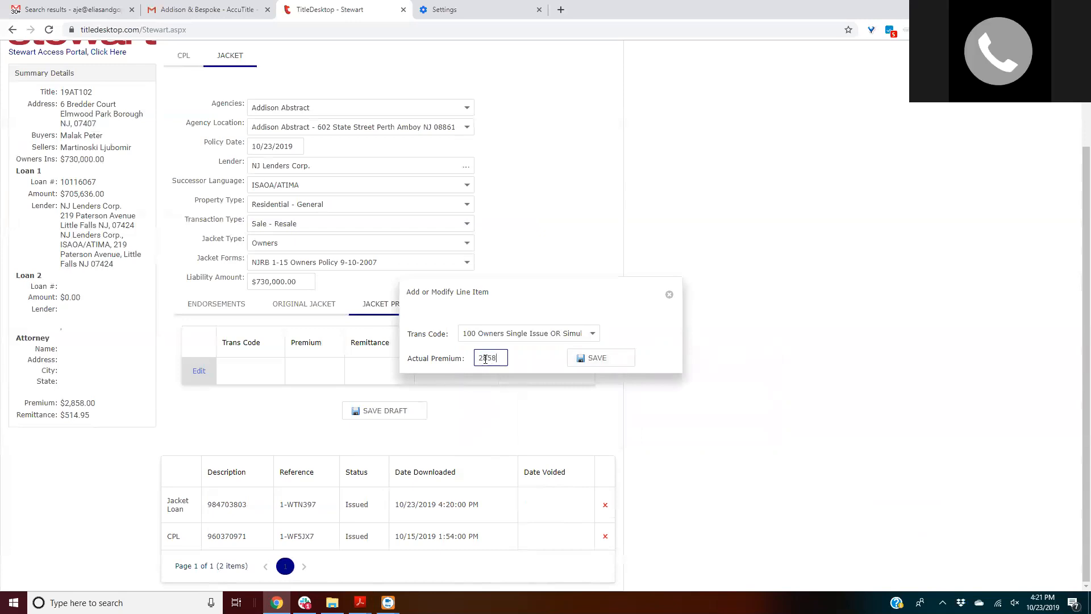
{"action": "left_click", "coordinate": [591, 367]}
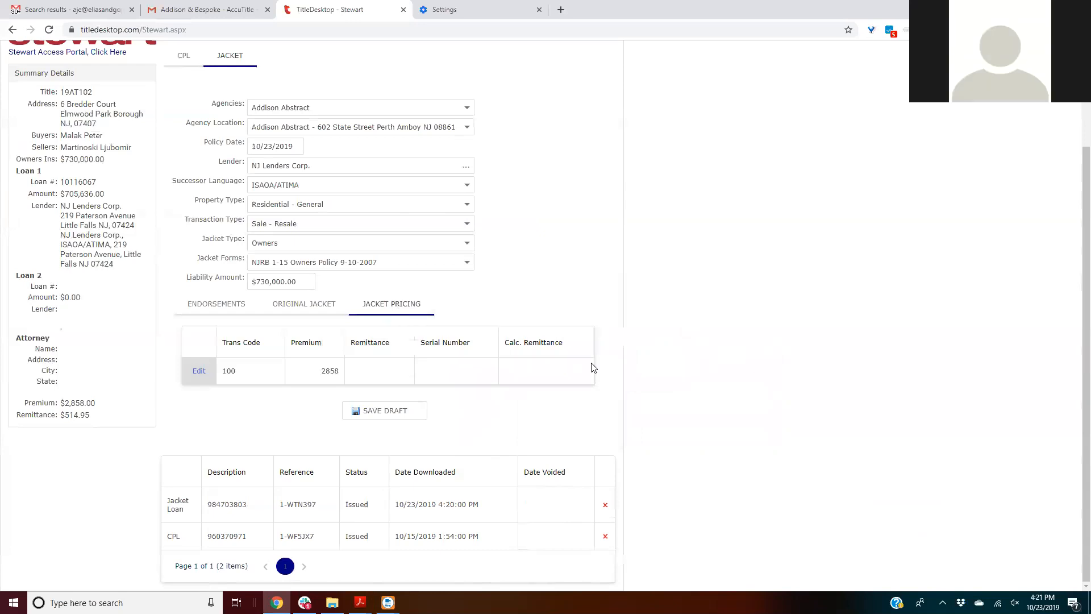
{"action": "left_click", "coordinate": [391, 410]}
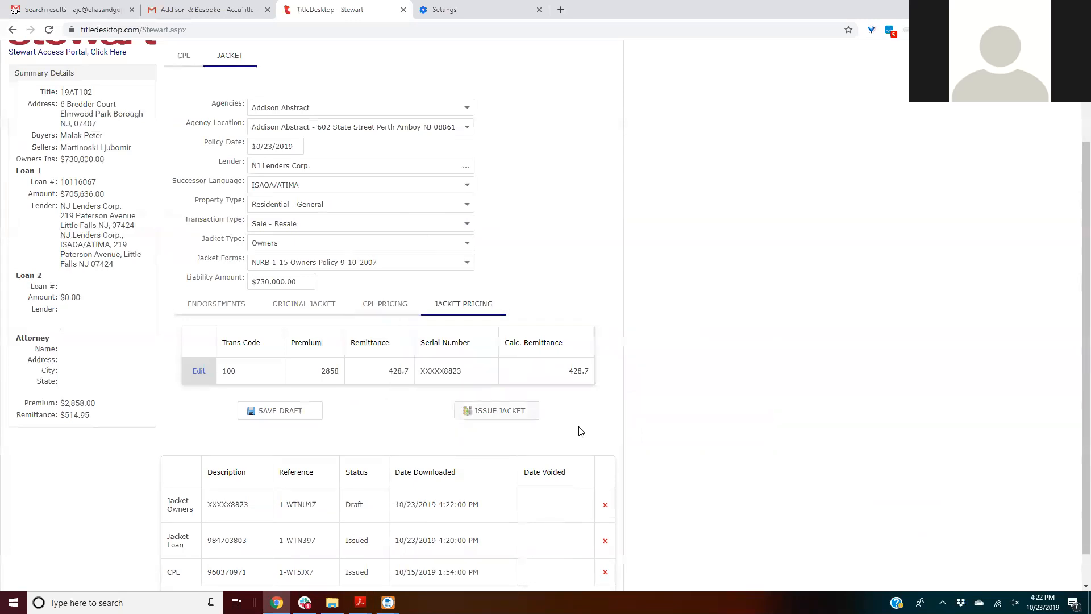
Step: Issue the owner's jacket and open its downloaded PDF in Adobe Acrobat Reader
{"action": "left_click", "coordinate": [529, 415]}
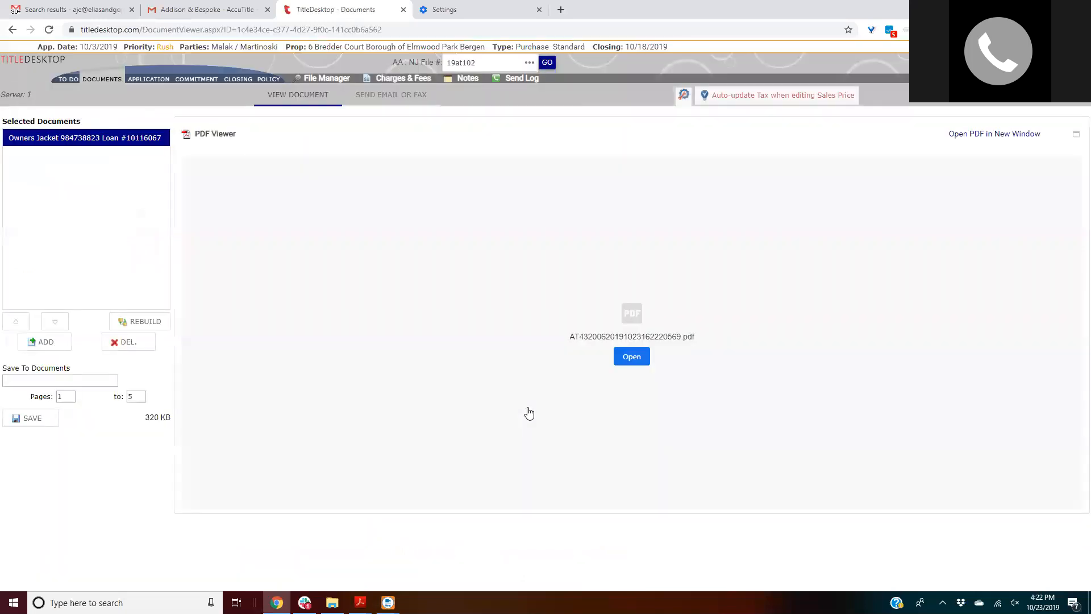
{"action": "left_click", "coordinate": [634, 359]}
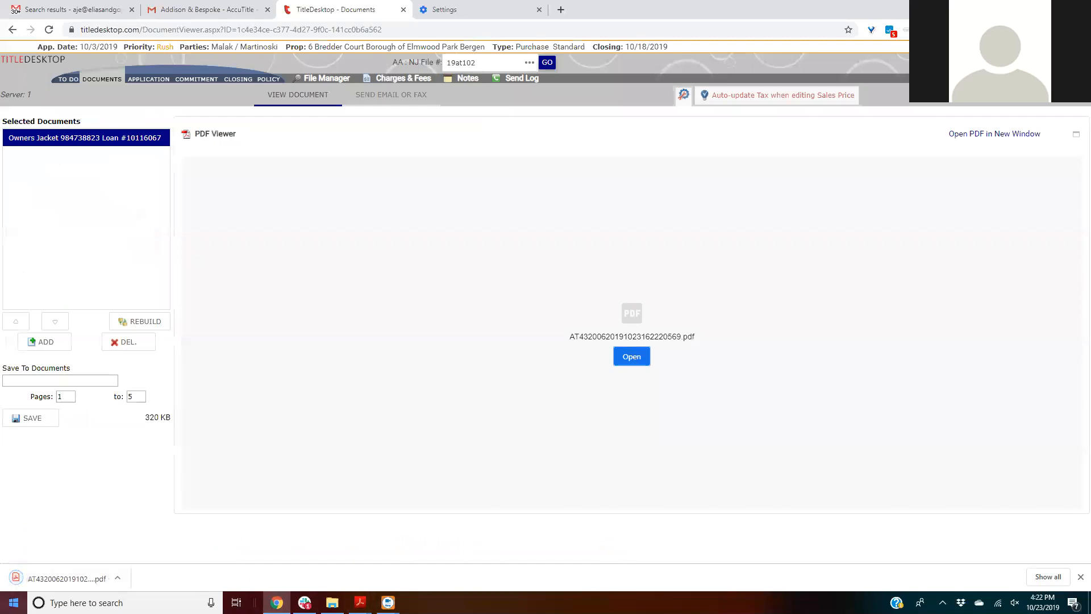
{"action": "left_click", "coordinate": [55, 578]}
Step: Read through the issued owner's policy jacket, from the covered risks to the notices section on page 5
{"action": "scroll", "coordinate": [55, 562], "scroll_direction": "down", "scroll_amount": 10}
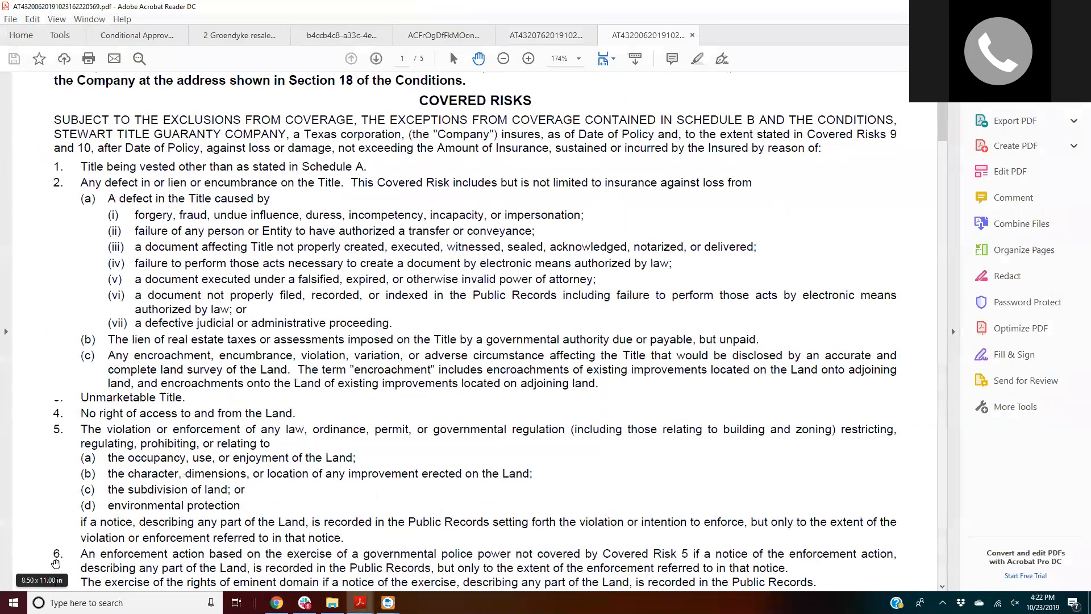
{"action": "scroll", "coordinate": [55, 563], "scroll_direction": "down", "scroll_amount": 20}
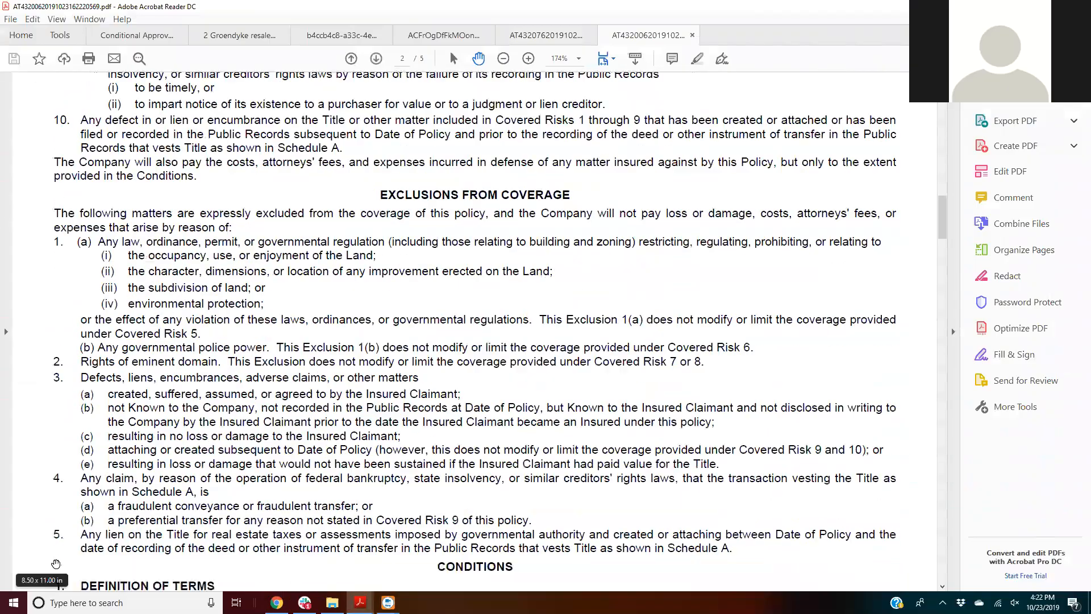
{"action": "scroll", "coordinate": [56, 564], "scroll_direction": "down", "scroll_amount": 20}
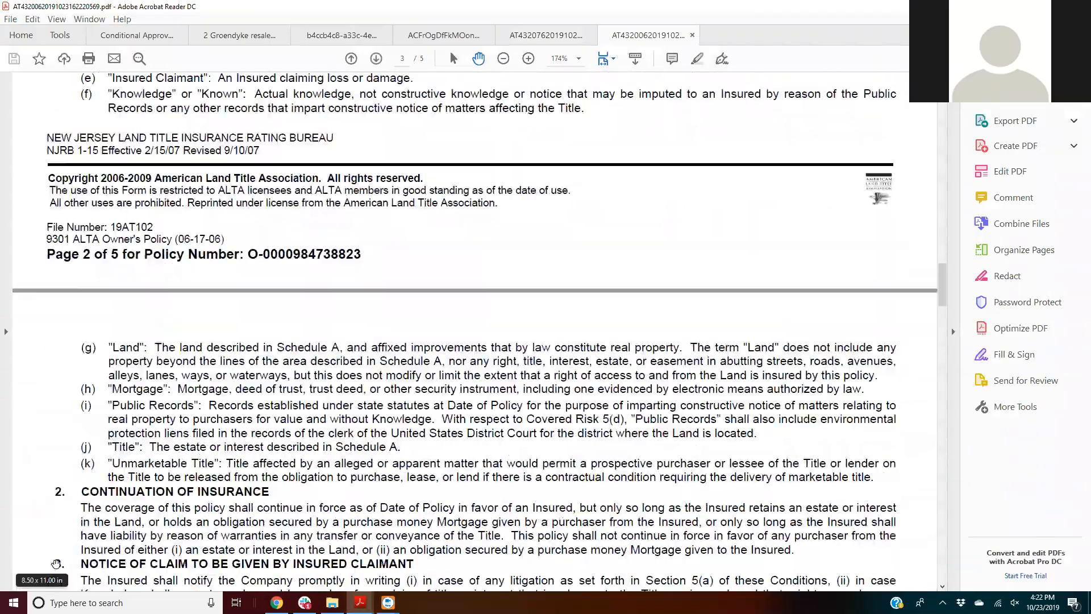
{"action": "scroll", "coordinate": [56, 563], "scroll_direction": "down", "scroll_amount": 15}
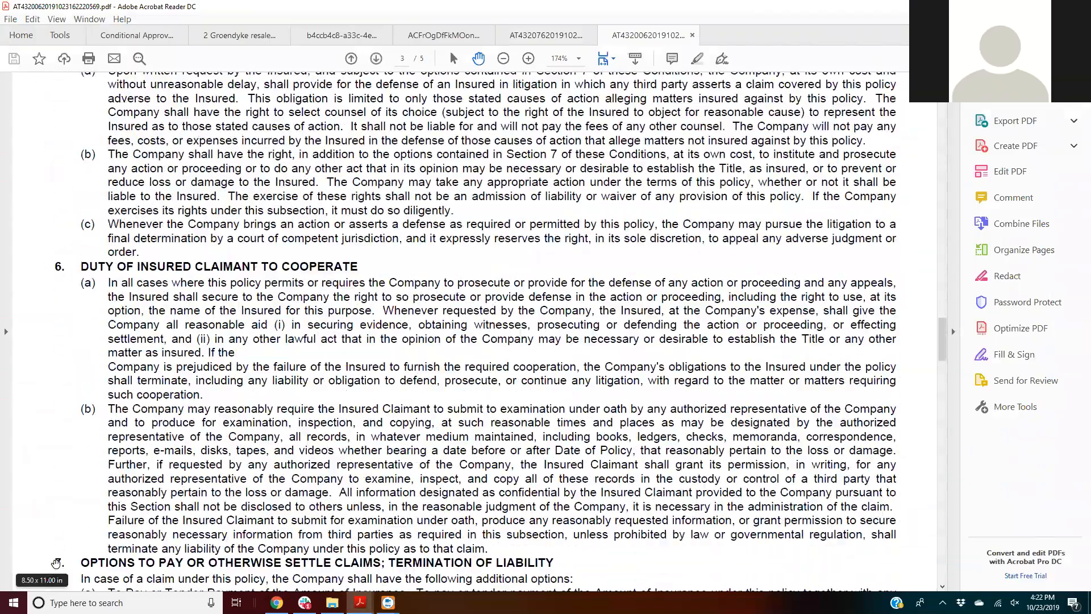
{"action": "scroll", "coordinate": [57, 563], "scroll_direction": "down", "scroll_amount": 10}
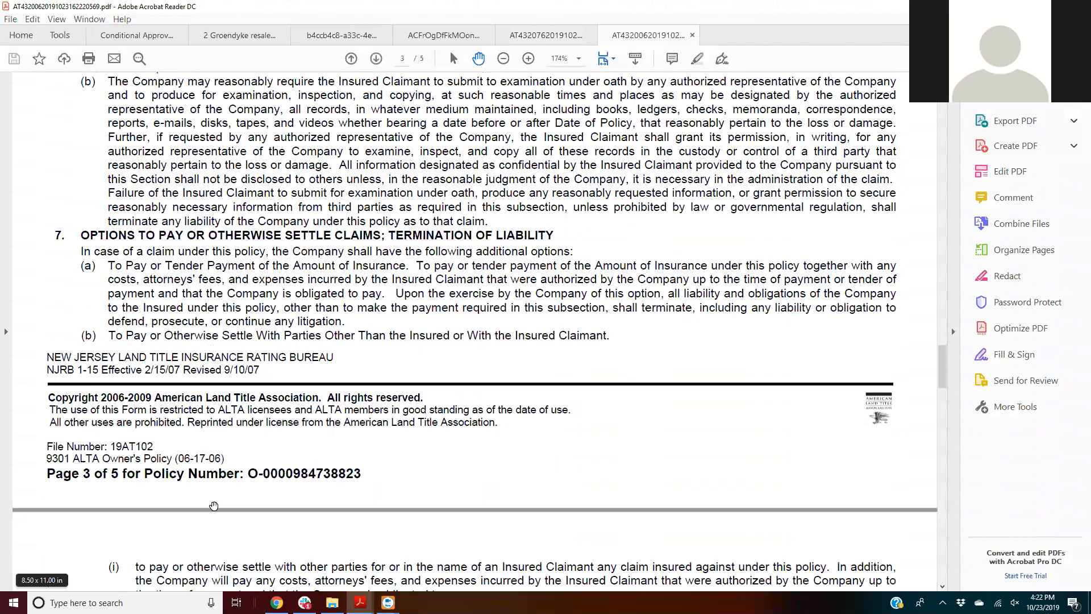
{"action": "scroll", "coordinate": [213, 505], "scroll_direction": "down", "scroll_amount": 5}
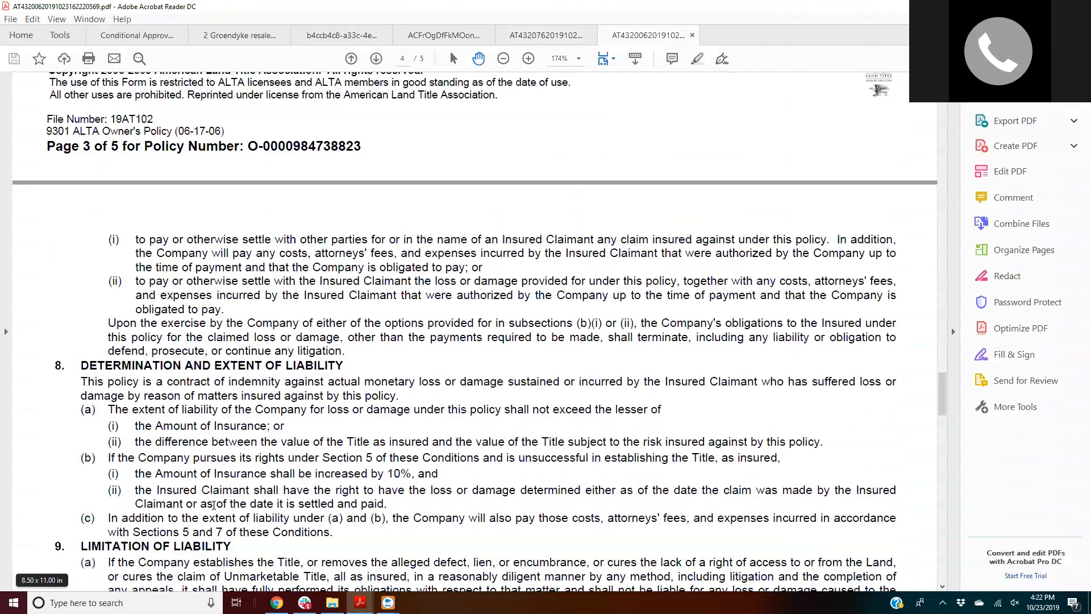
{"action": "scroll", "coordinate": [214, 504], "scroll_direction": "down", "scroll_amount": 20}
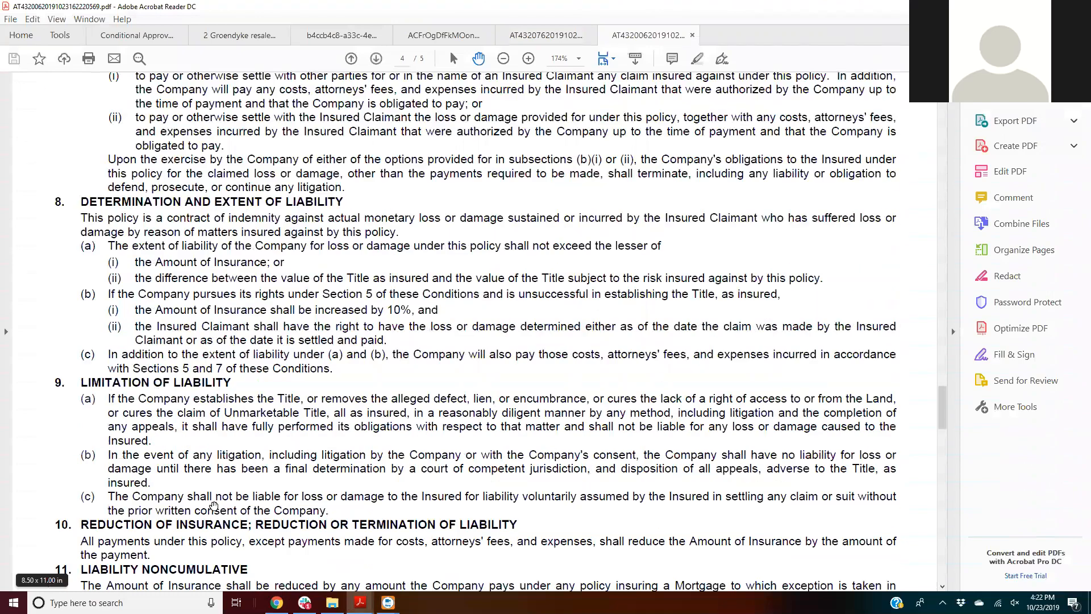
{"action": "scroll", "coordinate": [214, 506], "scroll_direction": "down", "scroll_amount": 20}
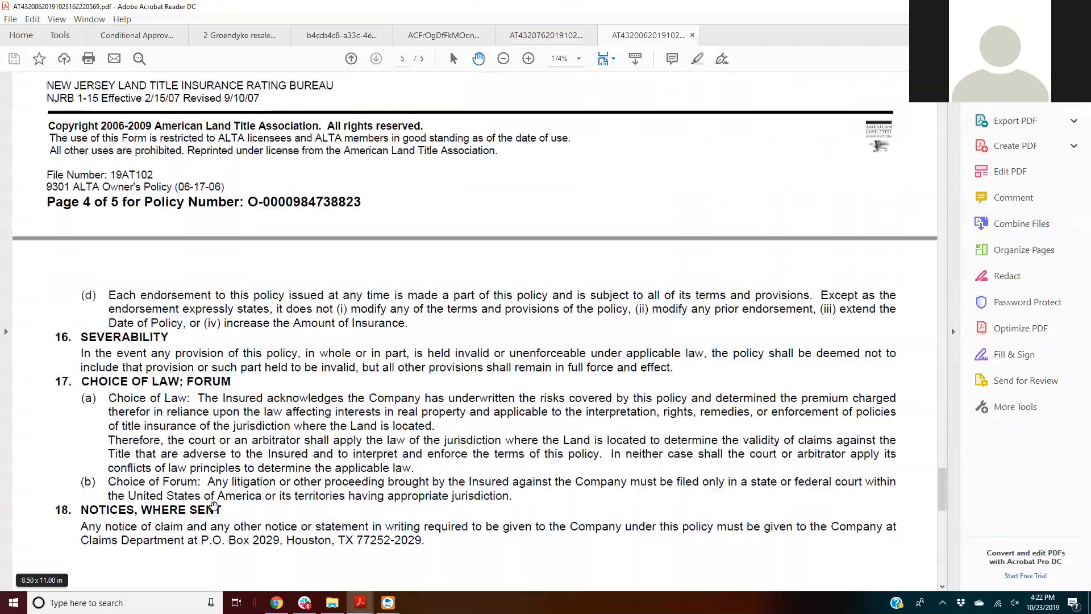
{"action": "left_click", "coordinate": [305, 602]}
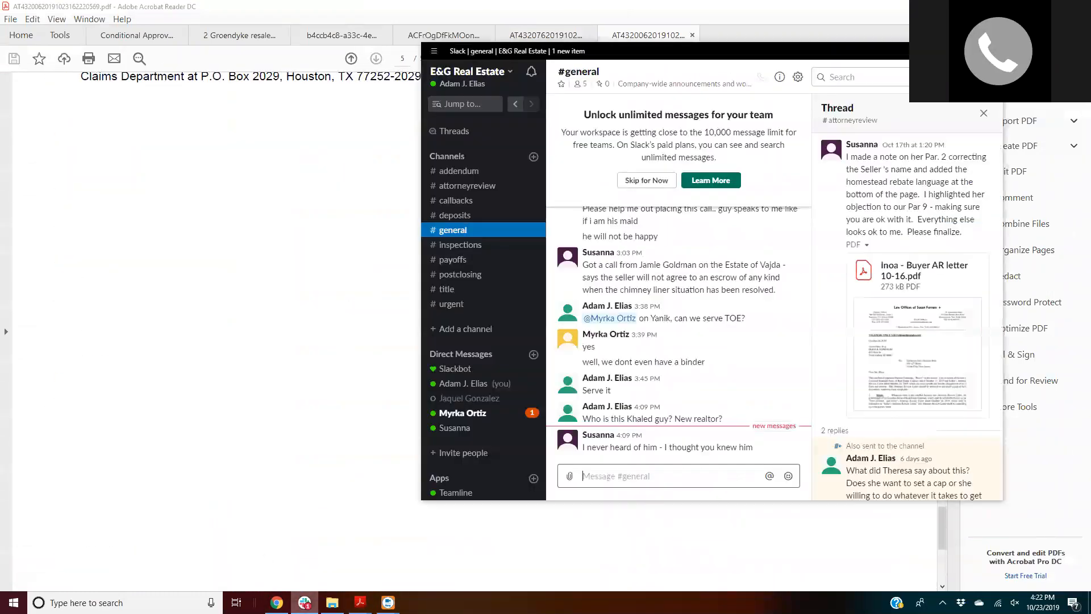
{"action": "left_click", "coordinate": [304, 602]}
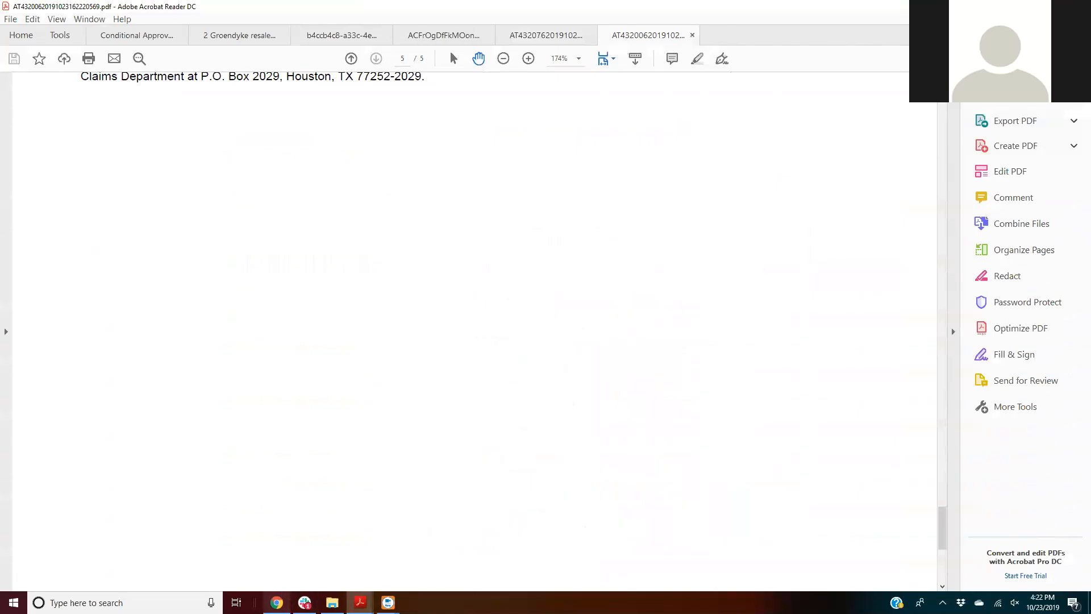
Step: Switch back to TitleDesktop in Chrome and review the file's policy recitals and exceptions
{"action": "left_click", "coordinate": [277, 602]}
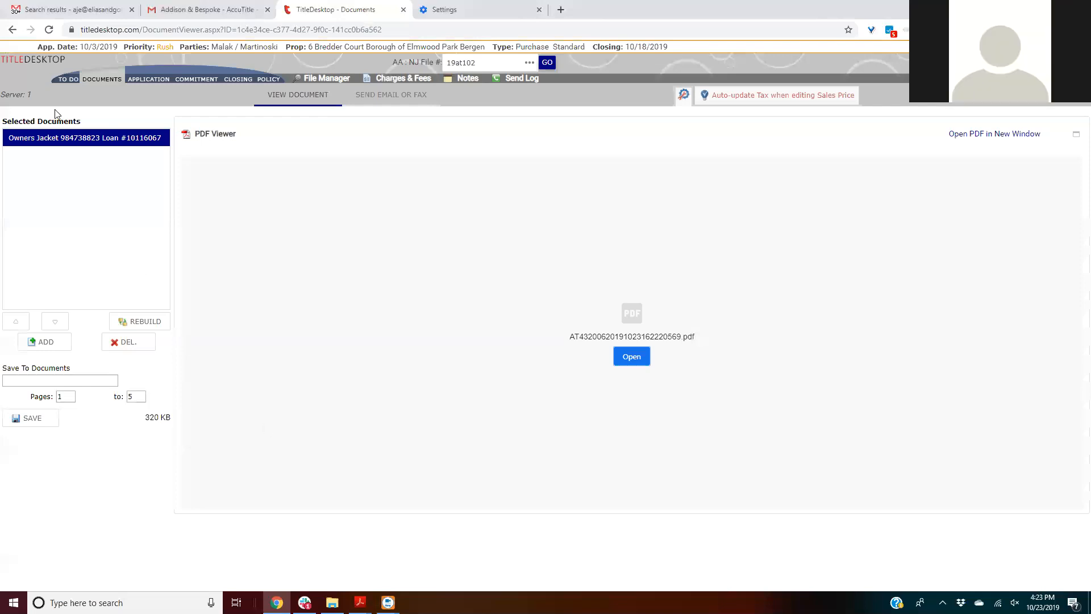
{"action": "mouse_move", "coordinate": [271, 83]}
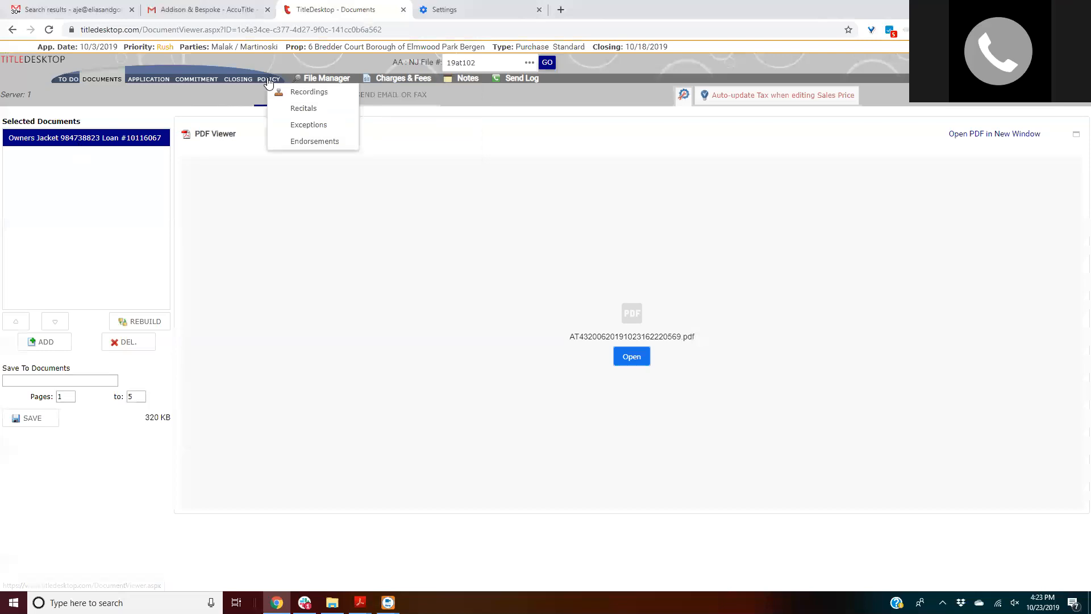
{"action": "left_click", "coordinate": [295, 109]}
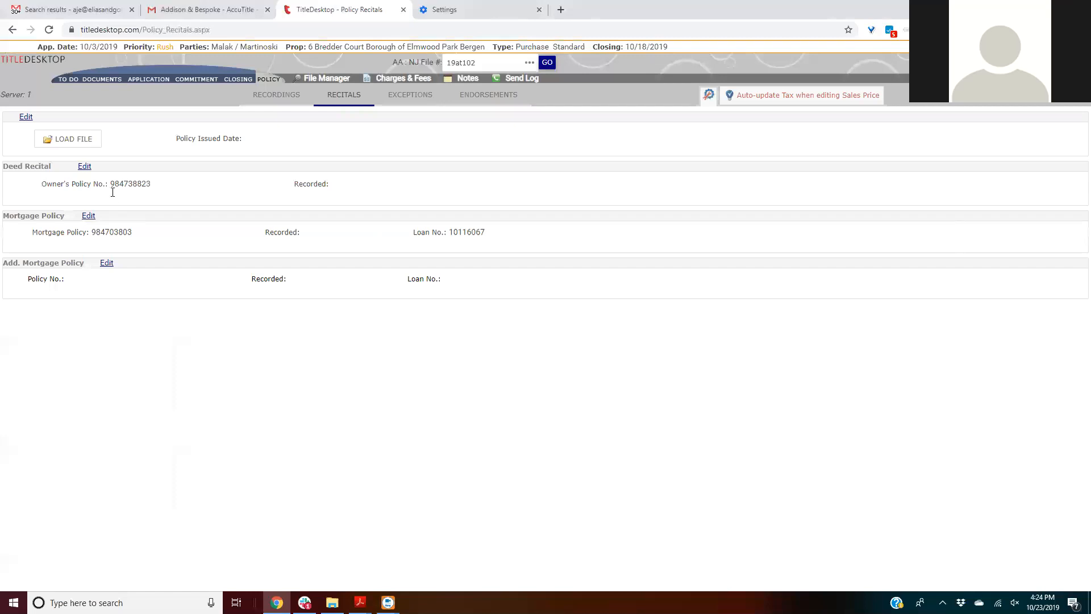
{"action": "left_click", "coordinate": [440, 94]}
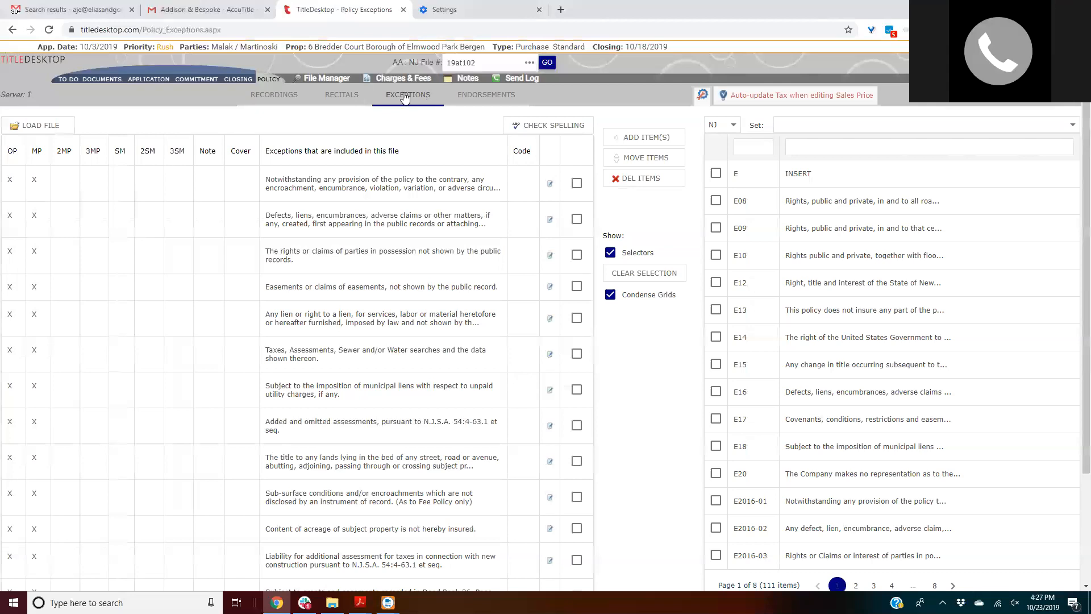
Step: Open the Deed (Insured) entry in the file's policy recordings
{"action": "left_click", "coordinate": [259, 96]}
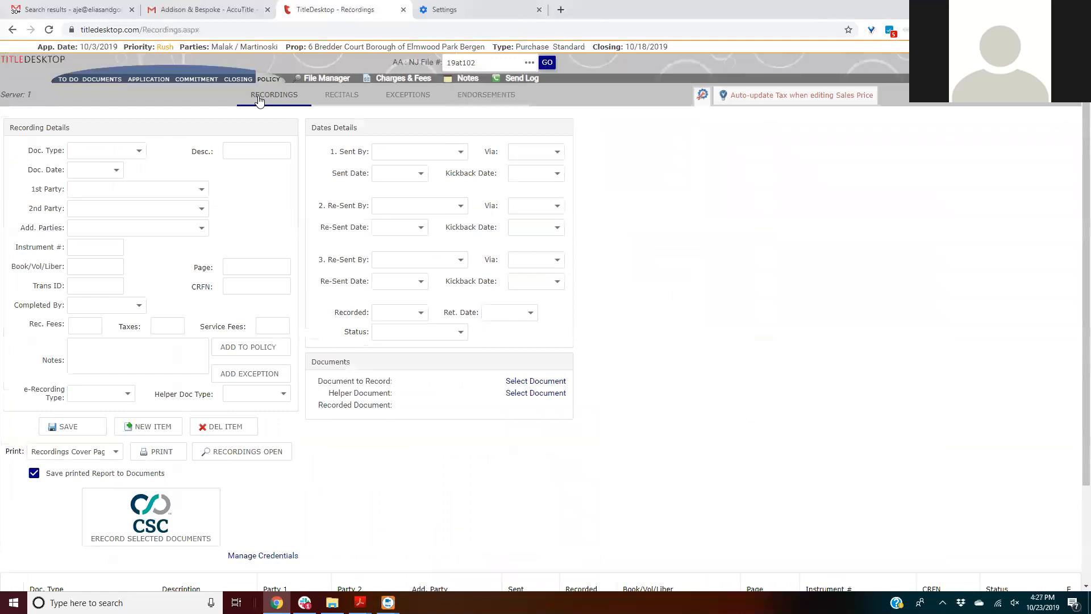
{"action": "scroll", "coordinate": [277, 174], "scroll_direction": "down", "scroll_amount": 2}
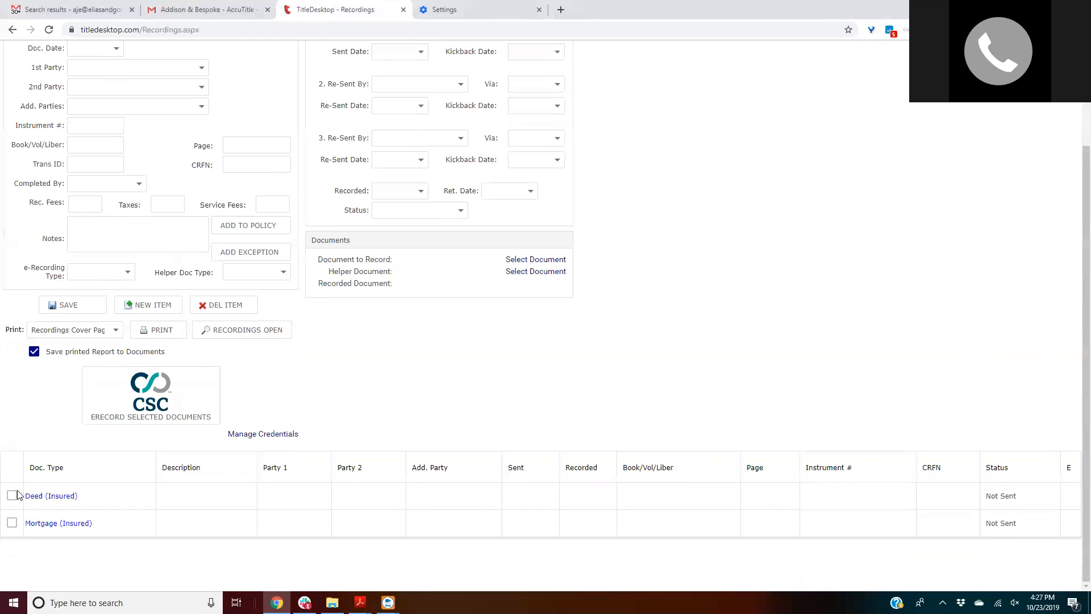
{"action": "left_click", "coordinate": [31, 498]}
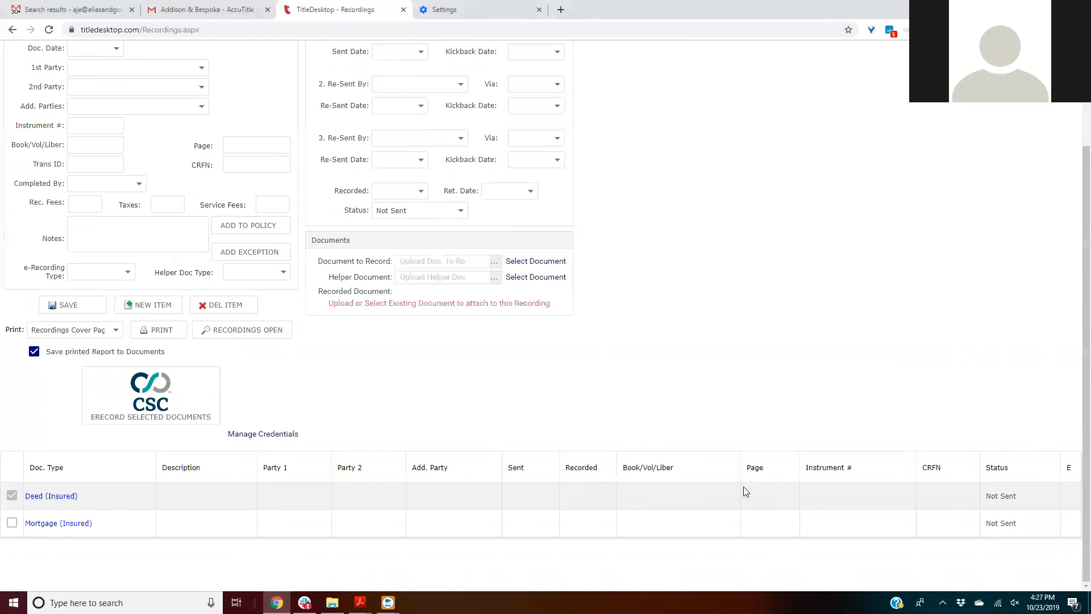
{"action": "scroll", "coordinate": [743, 487], "scroll_direction": "up", "scroll_amount": 2}
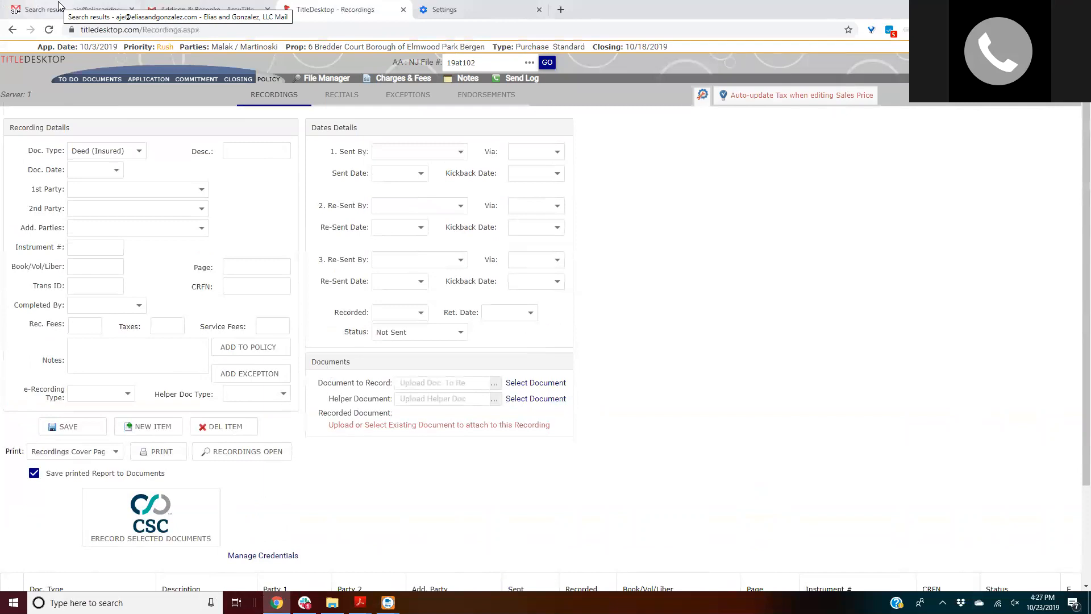
Step: Find the urgent forwarded email about this file in the Gmail inbox, download its sellers' documents PDF and open it in Adobe Acrobat Reader
{"action": "left_click", "coordinate": [208, 10]}
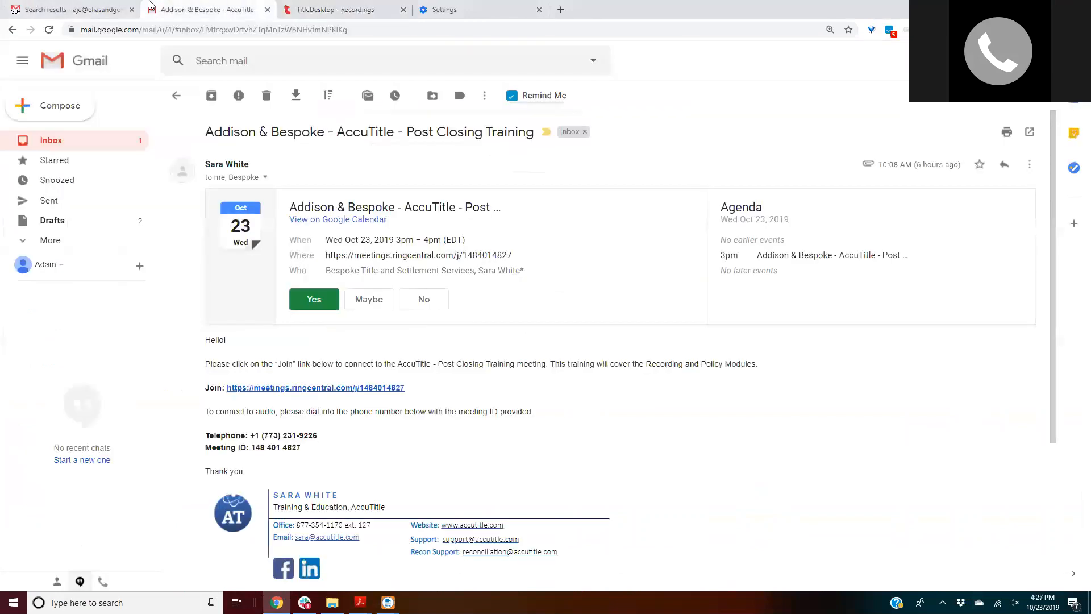
{"action": "left_click", "coordinate": [102, 139]}
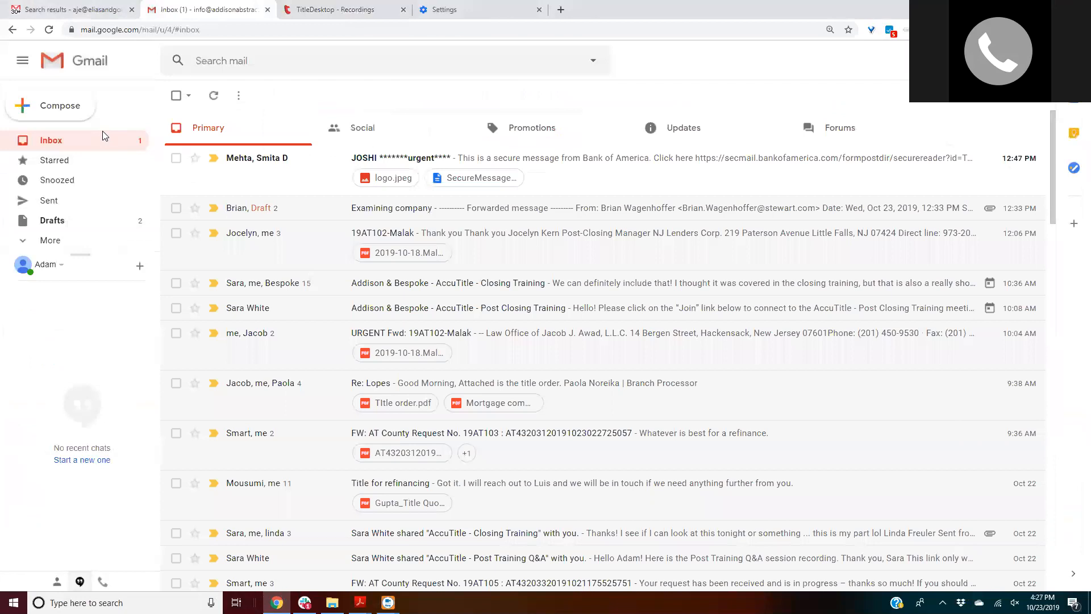
{"action": "scroll", "coordinate": [243, 220], "scroll_direction": "down", "scroll_amount": 2}
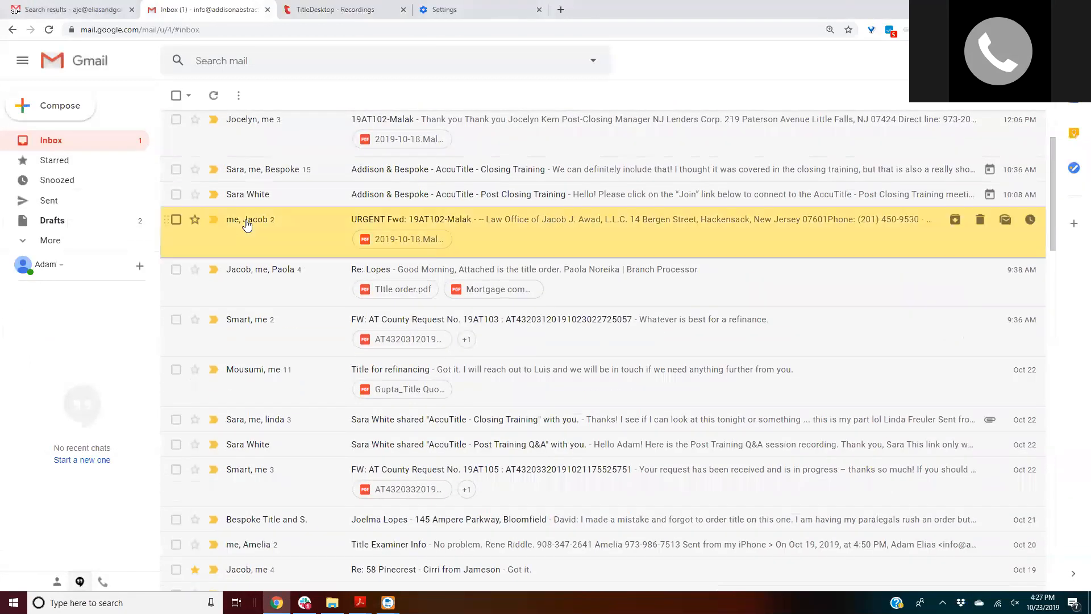
{"action": "scroll", "coordinate": [246, 224], "scroll_direction": "down", "scroll_amount": 1}
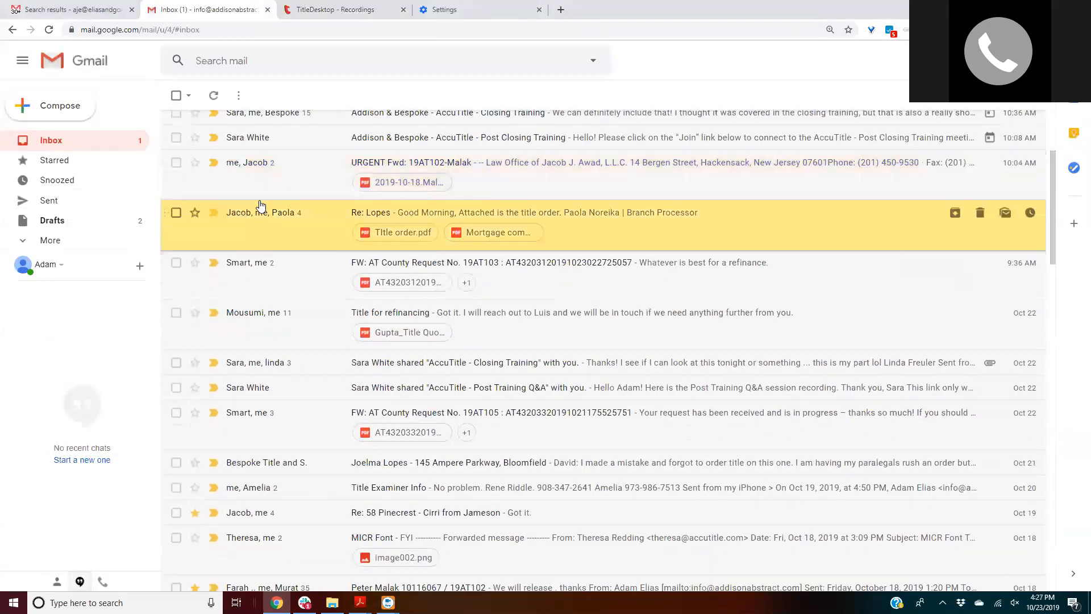
{"action": "left_click", "coordinate": [311, 183]}
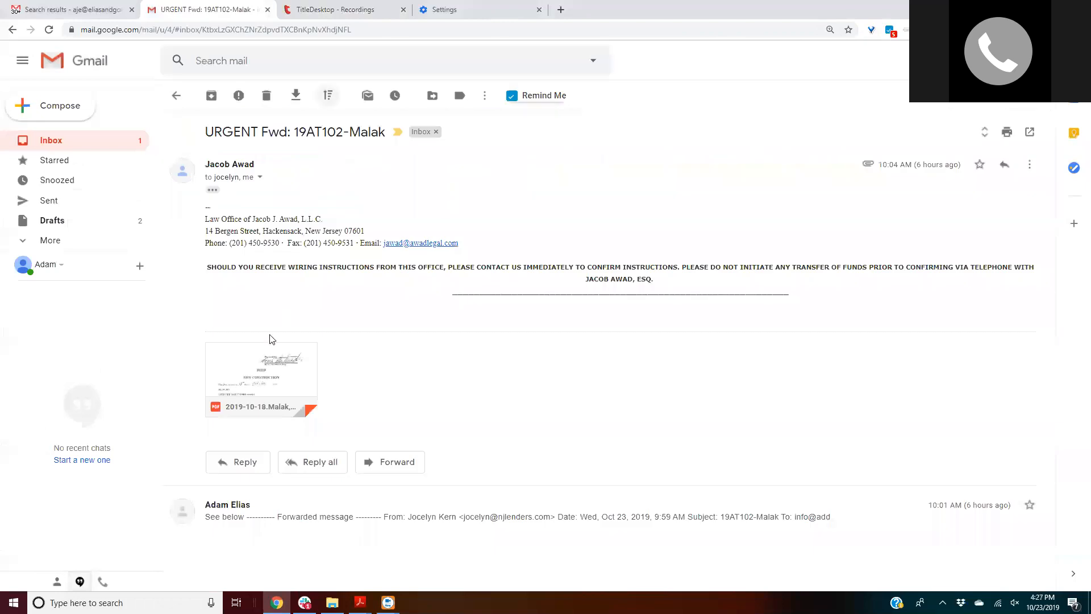
{"action": "left_click", "coordinate": [233, 403]}
{"action": "left_click", "coordinate": [88, 579]}
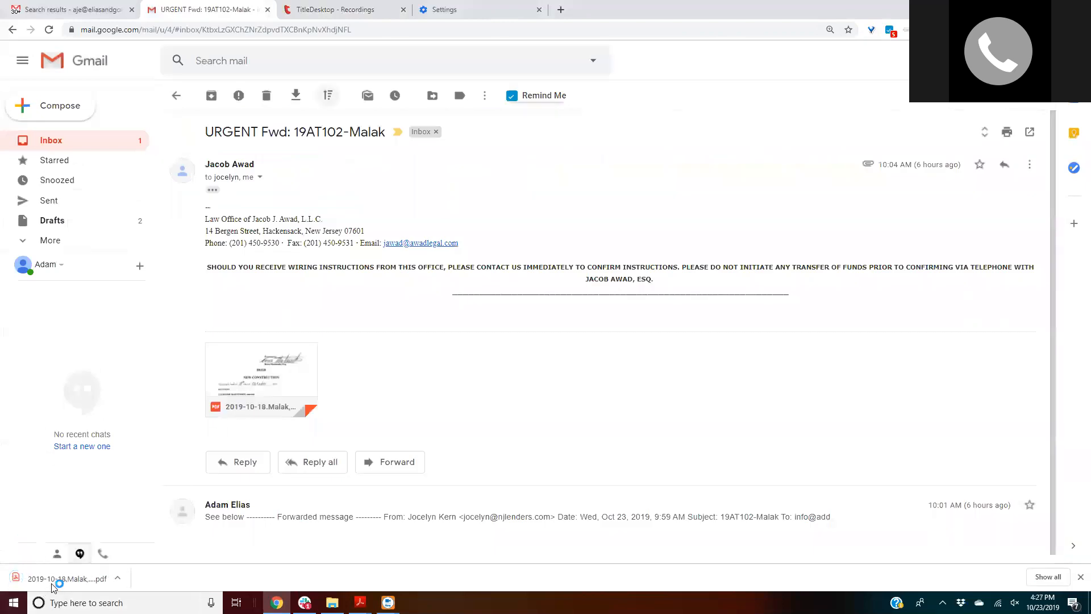
{"action": "scroll", "coordinate": [321, 312], "scroll_direction": "down", "scroll_amount": 2}
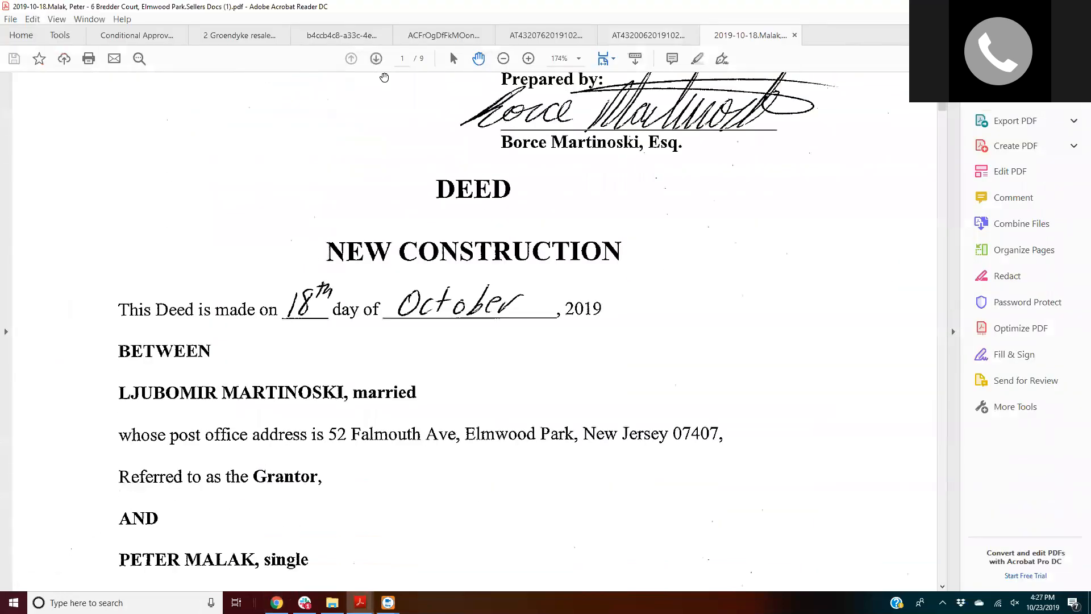
Step: Switch back to TitleDesktop in Chrome, set the Deed (Insured) recording's document date to October 18, 2019, and try the description Deed
{"action": "left_click", "coordinate": [277, 601]}
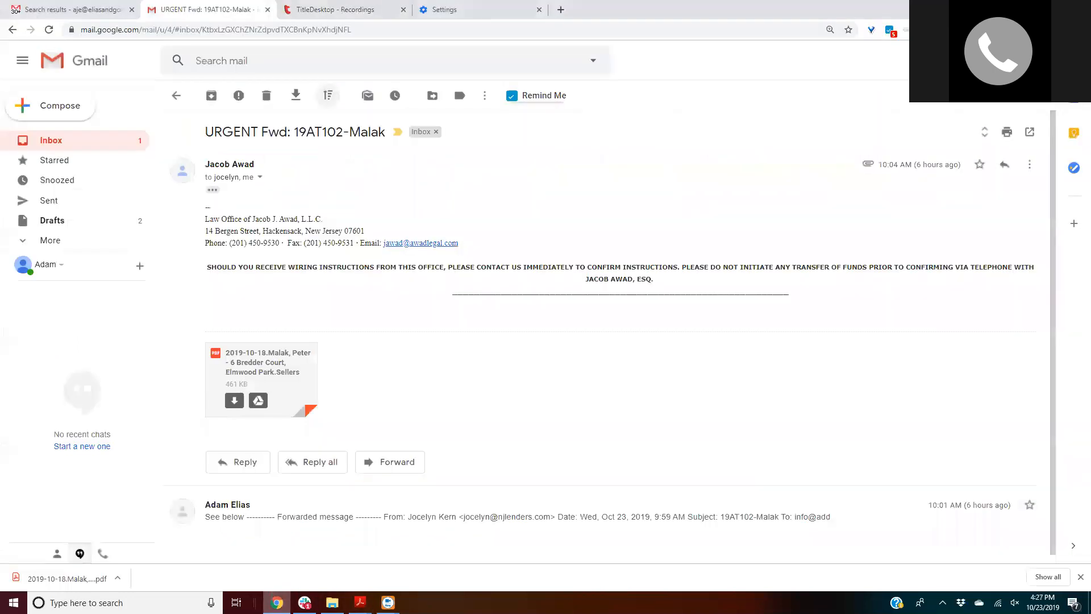
{"action": "left_click", "coordinate": [335, 10]}
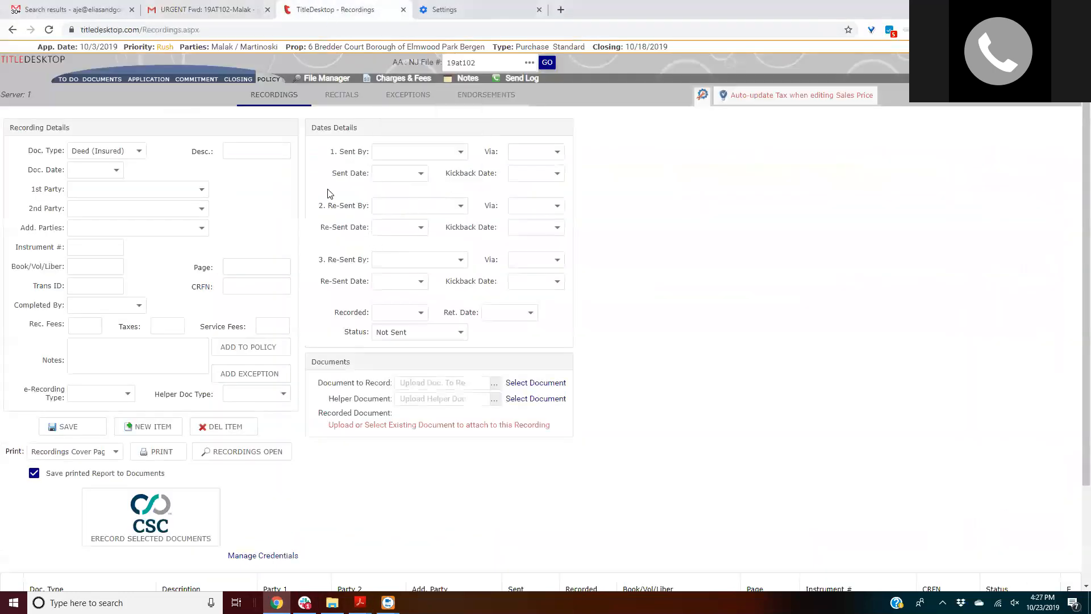
{"action": "left_click", "coordinate": [109, 171]}
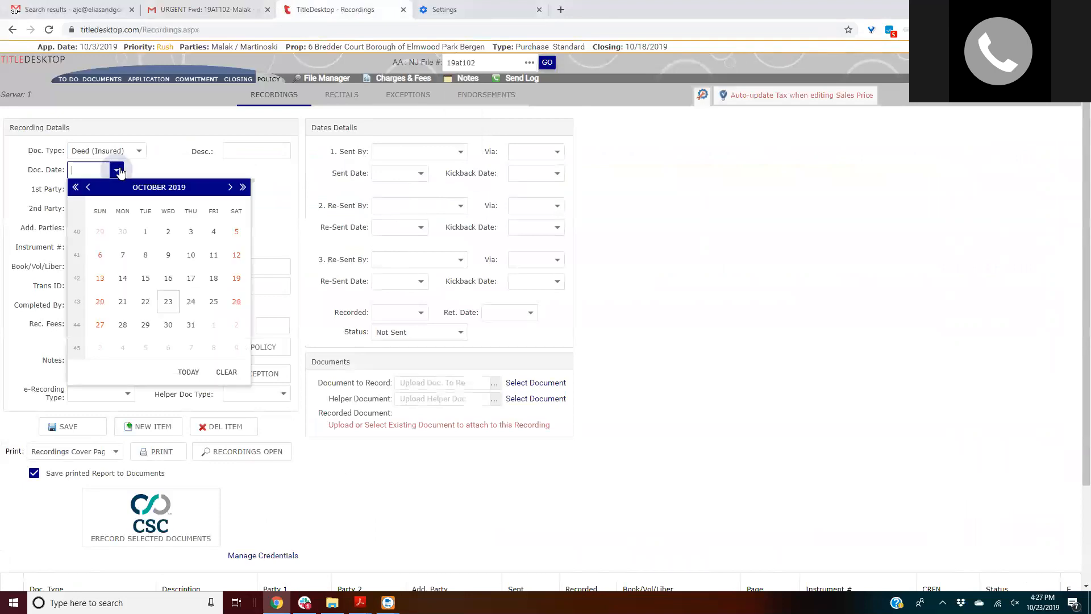
{"action": "left_click", "coordinate": [214, 278]}
{"action": "left_click", "coordinate": [248, 151]}
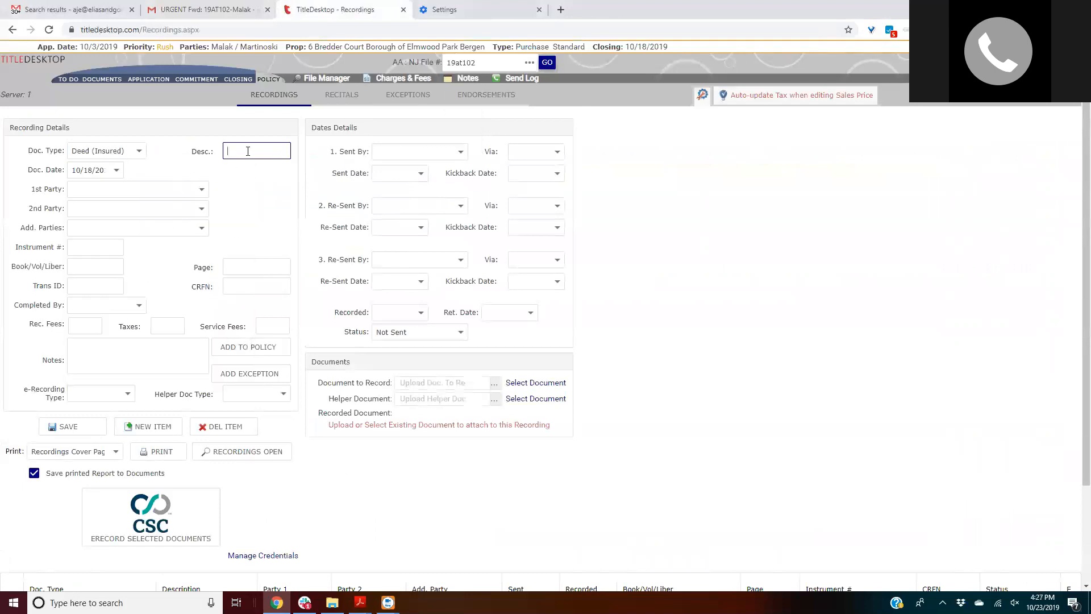
{"action": "type", "text": "Deed"}
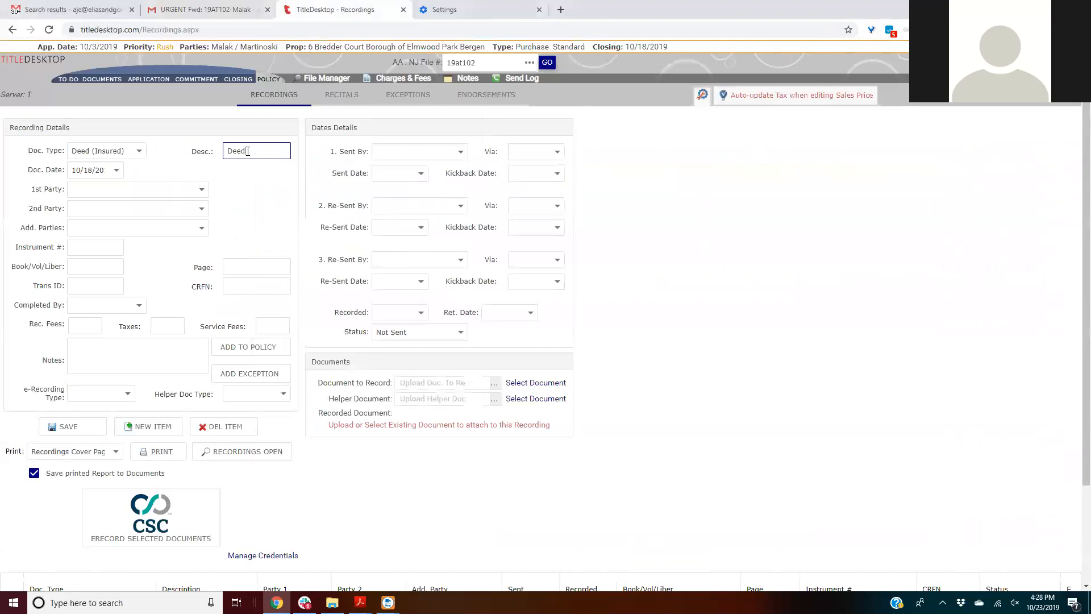
Step: Check the grantor and grantee named on the first page of the deed PDF in Adobe Acrobat Reader
{"action": "left_click", "coordinate": [201, 190]}
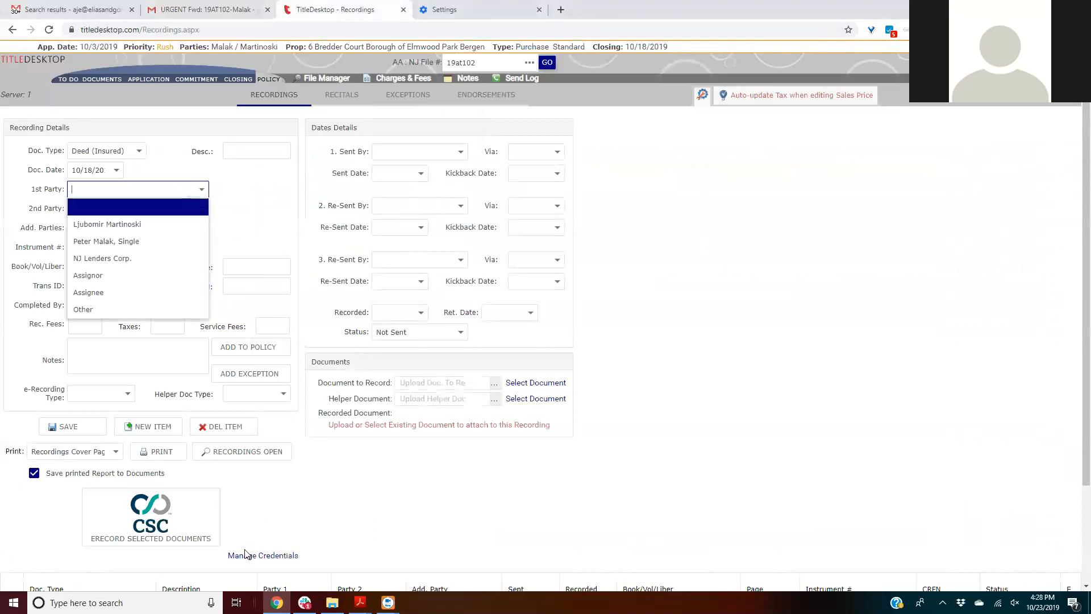
{"action": "mouse_move", "coordinate": [359, 602]}
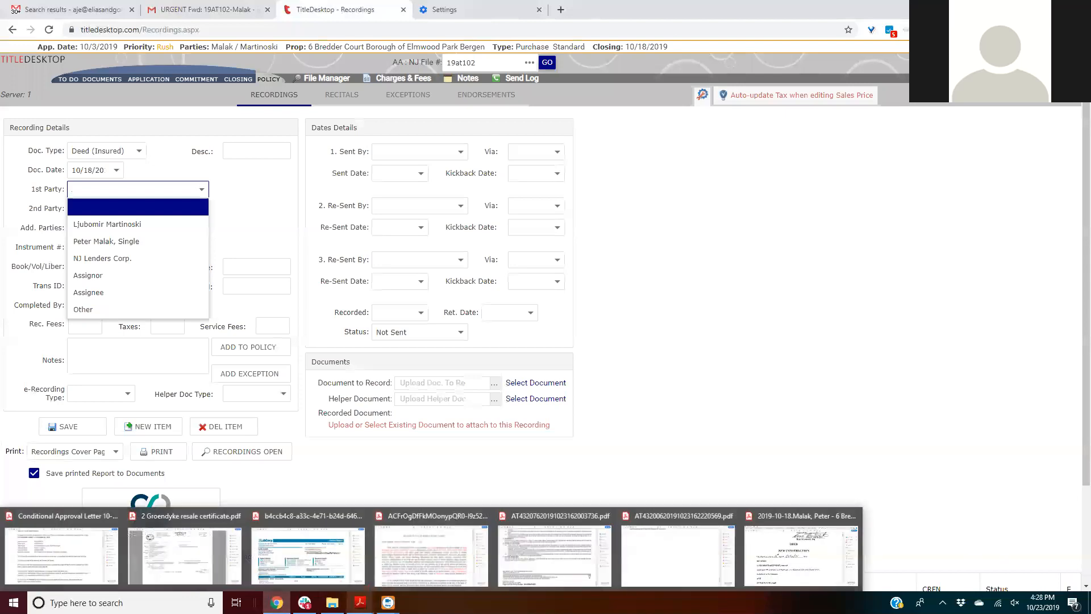
{"action": "left_click", "coordinate": [801, 554]}
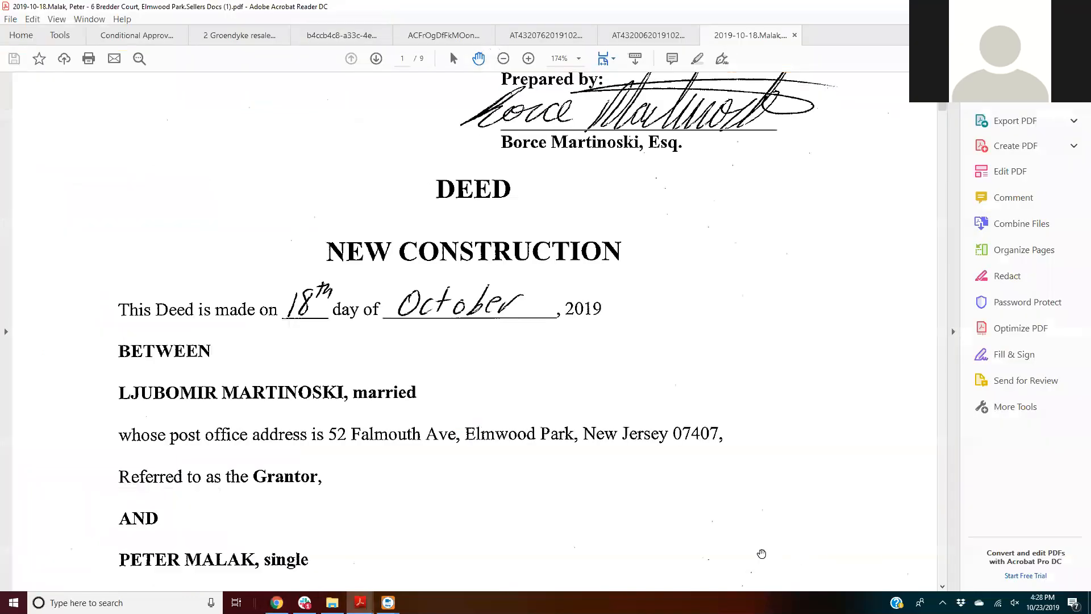
{"action": "scroll", "coordinate": [307, 434], "scroll_direction": "down", "scroll_amount": 5}
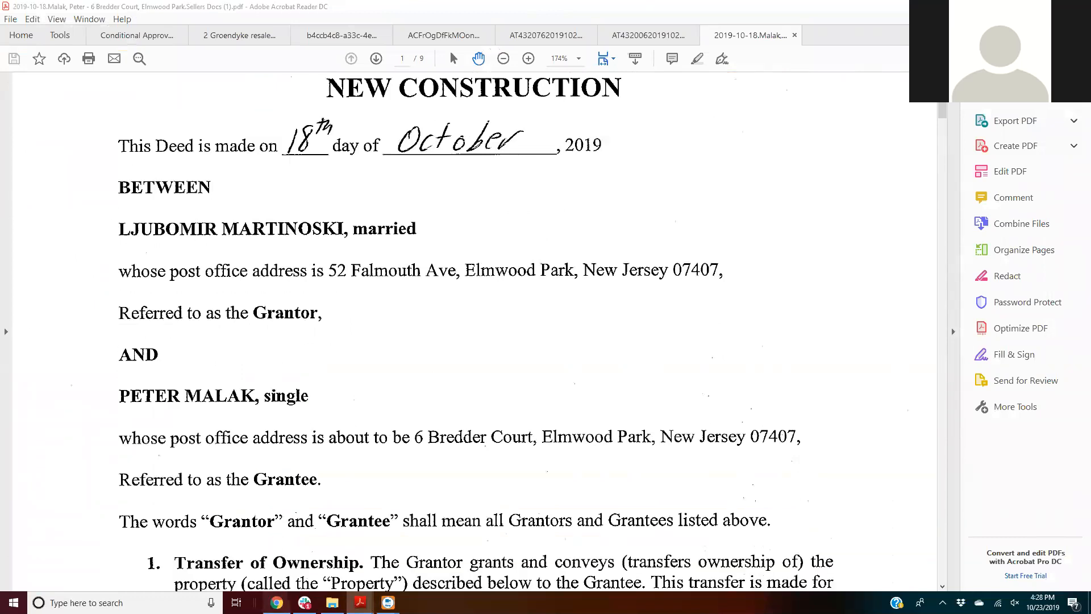
Step: Switch back to TitleDesktop in Chrome and set the deed recording's 1st party to the grantor and its 2nd party to the grantee
{"action": "left_click", "coordinate": [277, 603]}
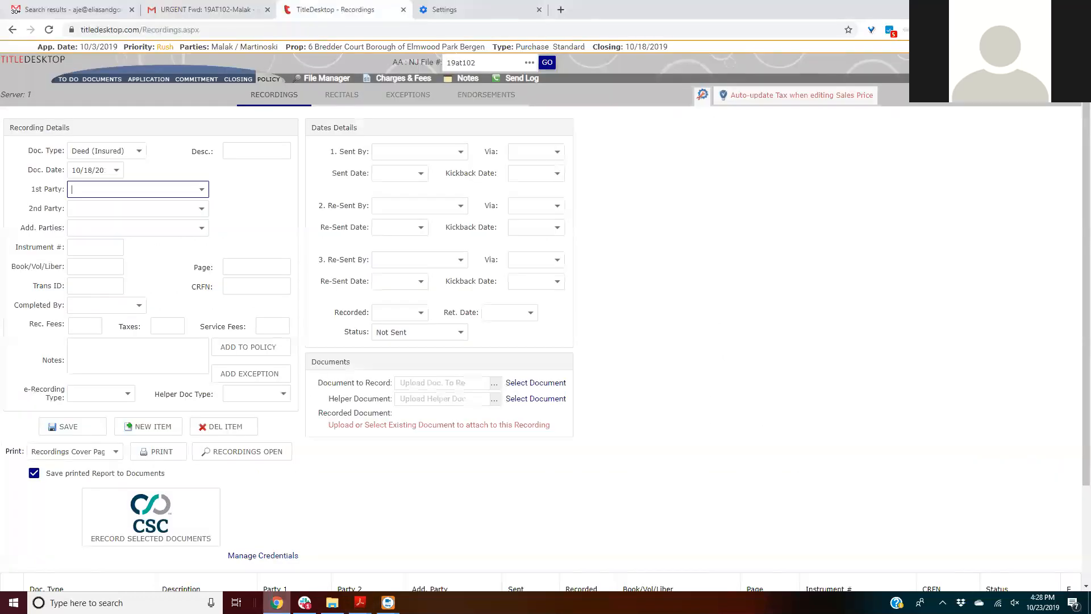
{"action": "left_click", "coordinate": [202, 189]}
{"action": "left_click", "coordinate": [180, 225]}
{"action": "left_click", "coordinate": [200, 209]}
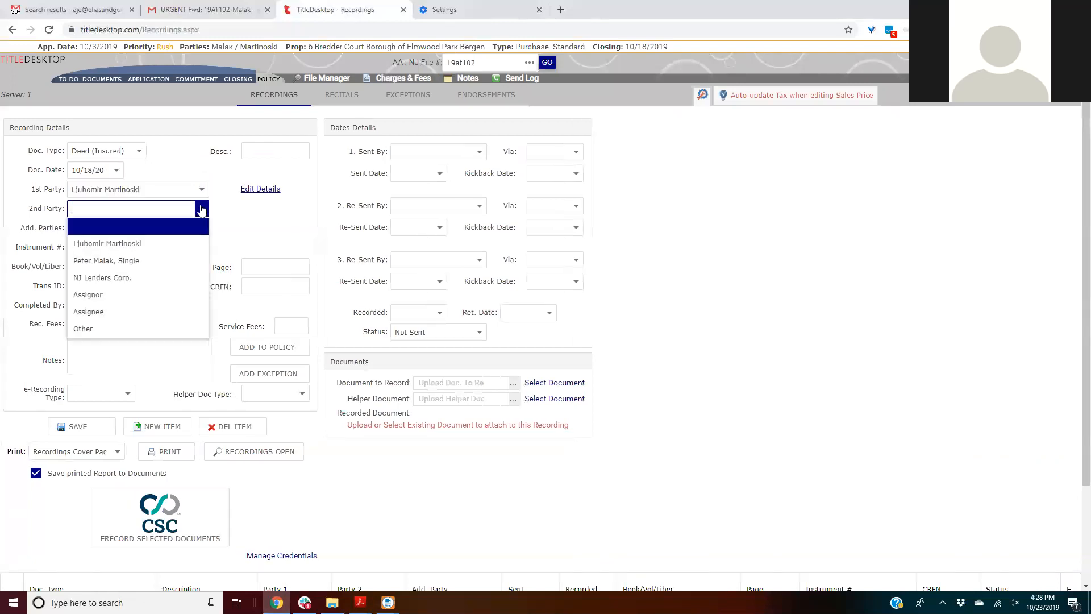
{"action": "left_click", "coordinate": [174, 257]}
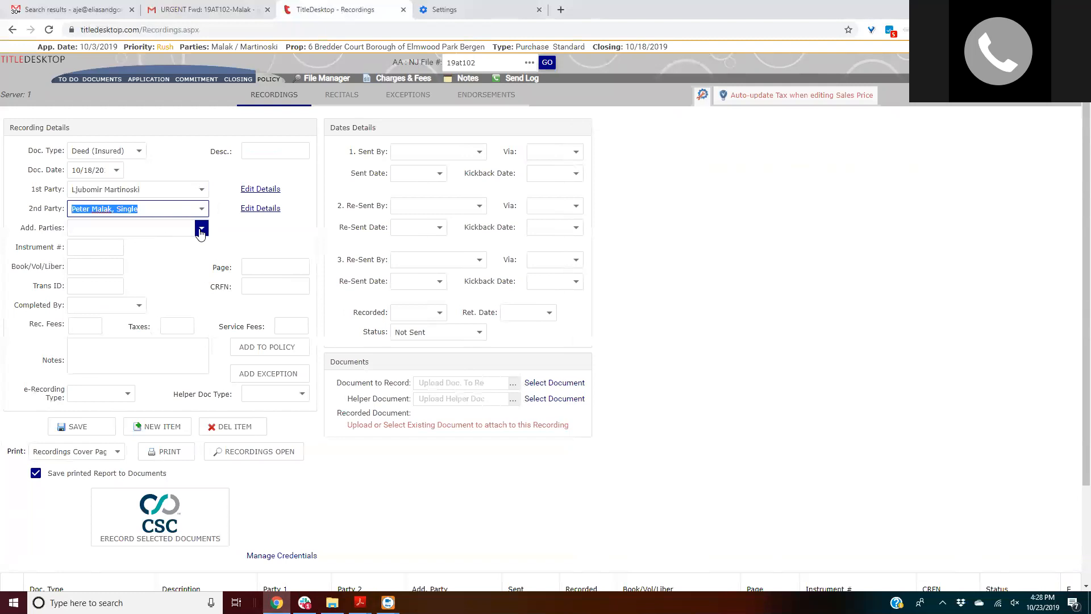
Step: Set the deed recording's e-Recording type to Deed and save the recording
{"action": "scroll", "coordinate": [200, 230], "scroll_direction": "down", "scroll_amount": 1}
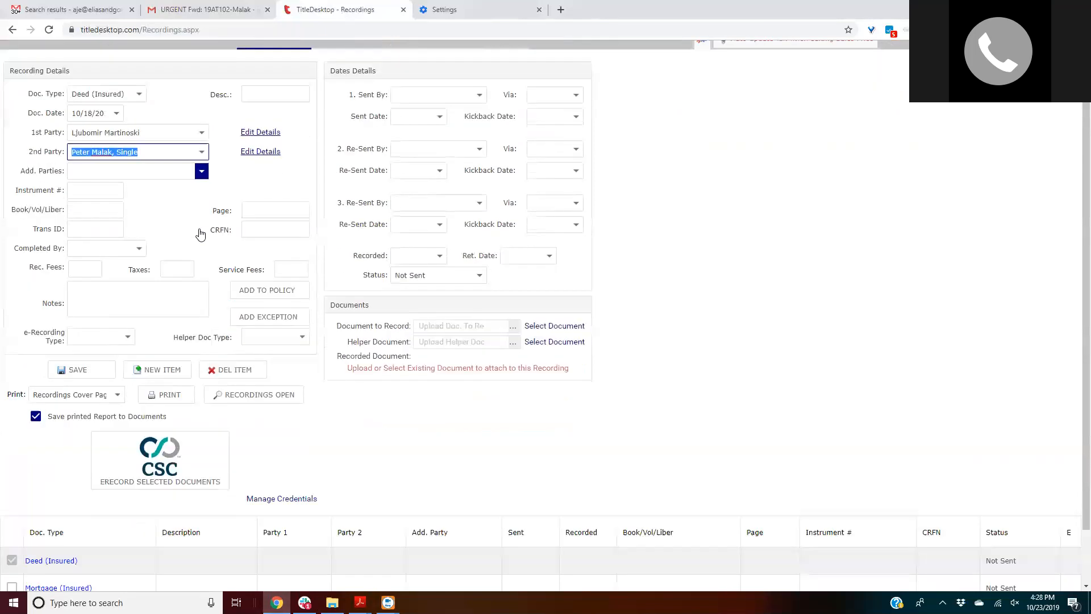
{"action": "left_click", "coordinate": [140, 249]}
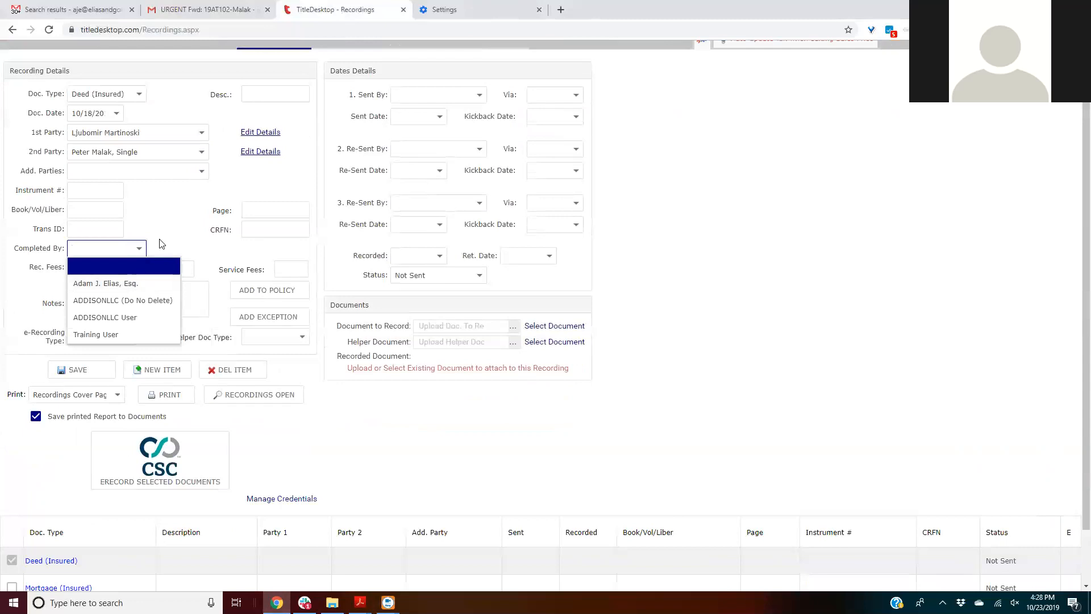
{"action": "left_click", "coordinate": [182, 219]}
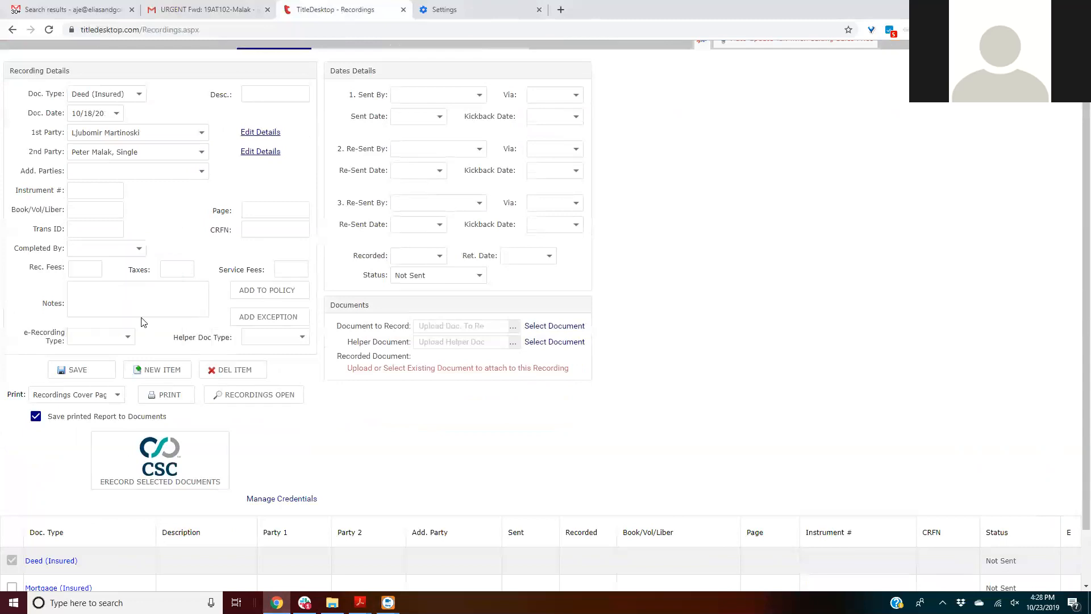
{"action": "left_click", "coordinate": [97, 337]}
{"action": "scroll", "coordinate": [108, 364], "scroll_direction": "down", "scroll_amount": 2}
{"action": "scroll", "coordinate": [108, 364], "scroll_direction": "down", "scroll_amount": 2}
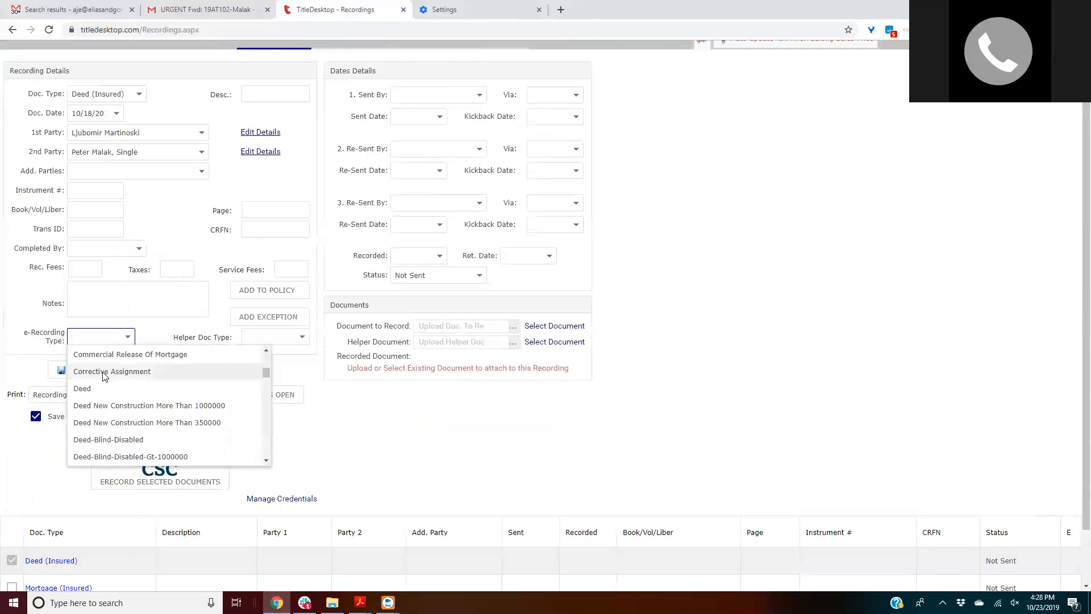
{"action": "left_click", "coordinate": [94, 386]}
{"action": "left_click", "coordinate": [4, 322]}
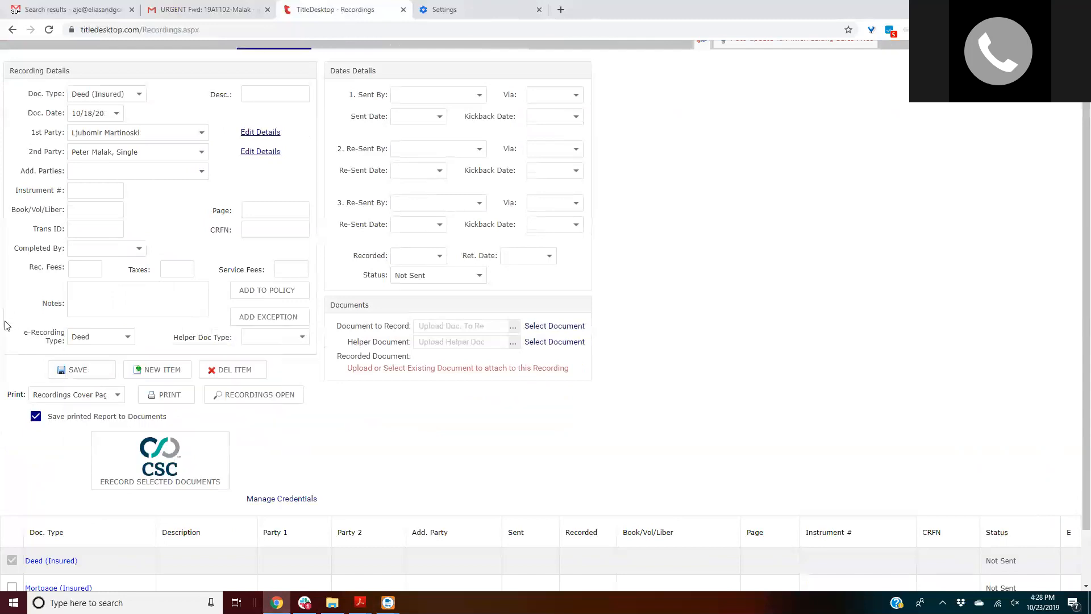
{"action": "left_click", "coordinate": [73, 370]}
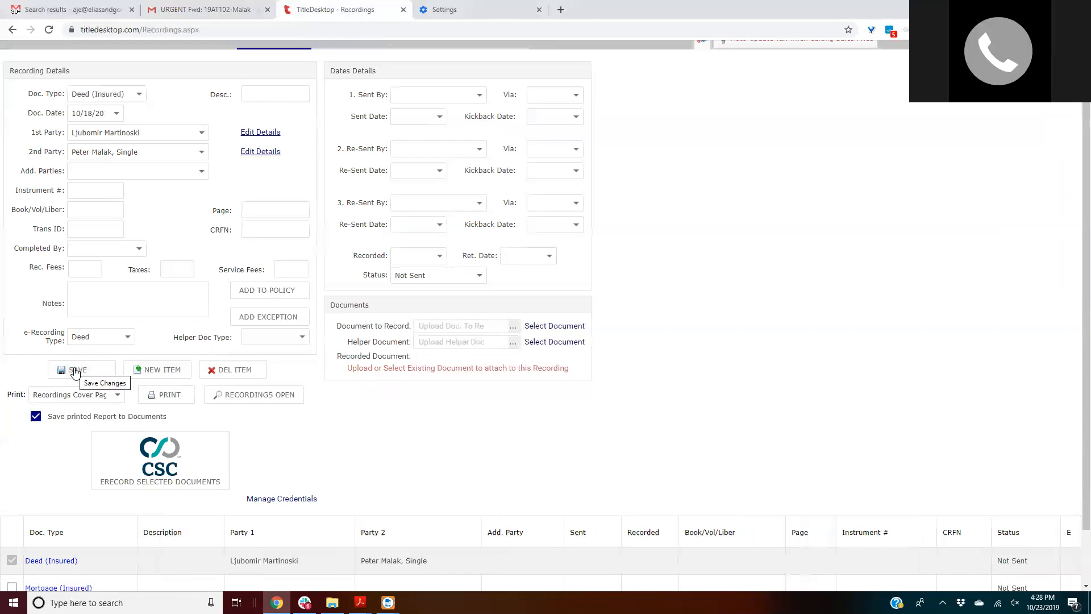
Step: Page through the sellers' documents PDF in Adobe Acrobat Reader to its last page, and return to TitleDesktop in Chrome
{"action": "scroll", "coordinate": [877, 318], "scroll_direction": "down", "scroll_amount": 1}
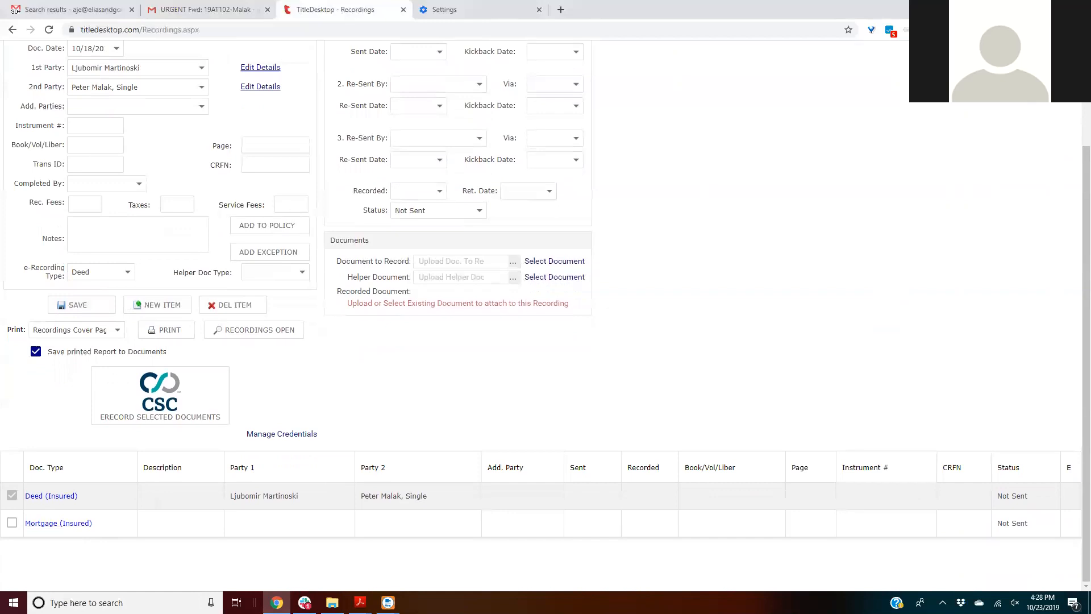
{"action": "scroll", "coordinate": [64, 449], "scroll_direction": "up", "scroll_amount": 2}
{"action": "scroll", "coordinate": [64, 450], "scroll_direction": "down", "scroll_amount": 2}
{"action": "mouse_move", "coordinate": [360, 602]}
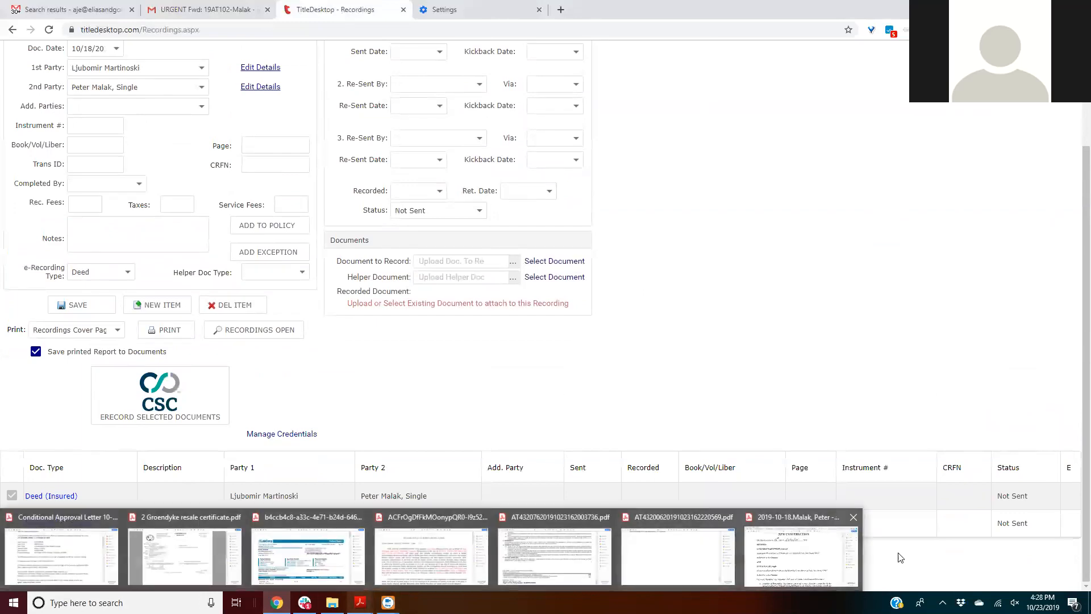
{"action": "left_click", "coordinate": [799, 554]}
{"action": "scroll", "coordinate": [761, 506], "scroll_direction": "down", "scroll_amount": 5}
{"action": "scroll", "coordinate": [762, 506], "scroll_direction": "down", "scroll_amount": 20}
{"action": "scroll", "coordinate": [760, 499], "scroll_direction": "down", "scroll_amount": 20}
{"action": "scroll", "coordinate": [760, 498], "scroll_direction": "down", "scroll_amount": 20}
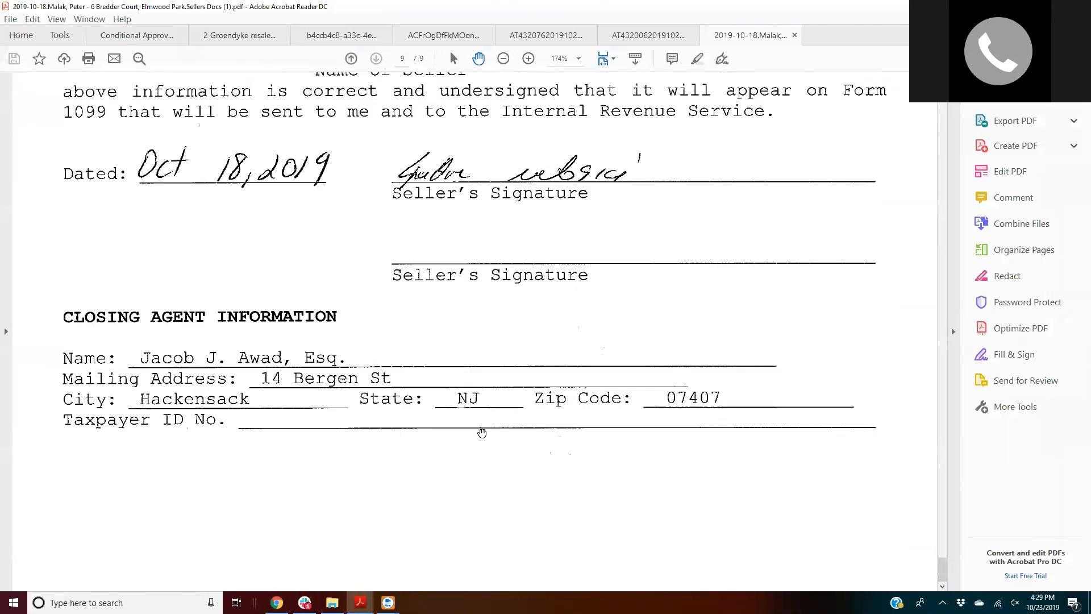
{"action": "scroll", "coordinate": [482, 433], "scroll_direction": "up", "scroll_amount": 20}
{"action": "scroll", "coordinate": [214, 482], "scroll_direction": "up", "scroll_amount": 15}
{"action": "left_click", "coordinate": [277, 602]}
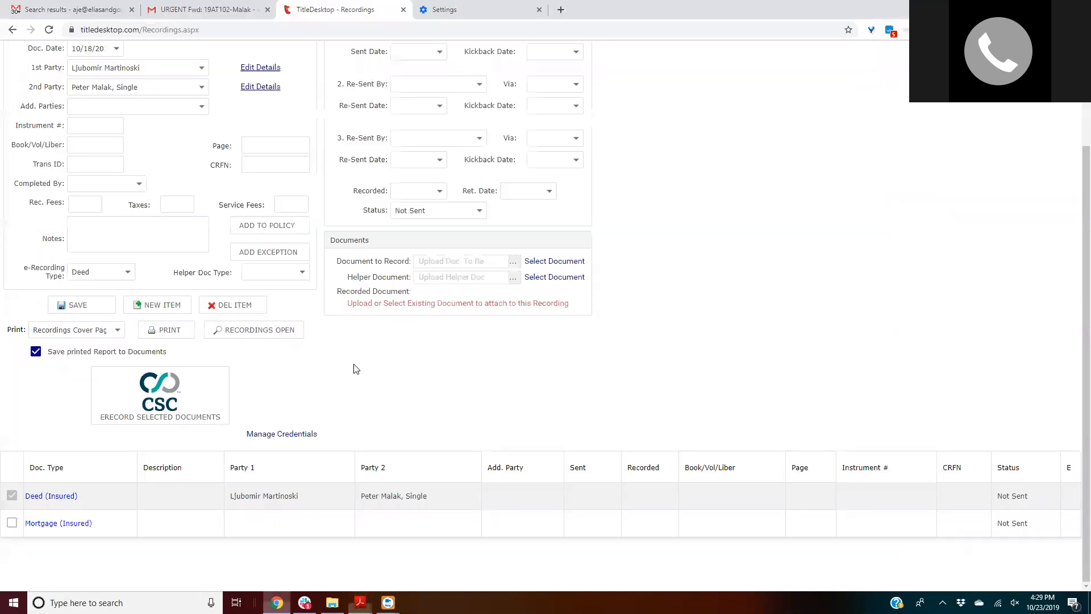
{"action": "left_click", "coordinate": [529, 262]}
{"action": "left_click", "coordinate": [525, 344]}
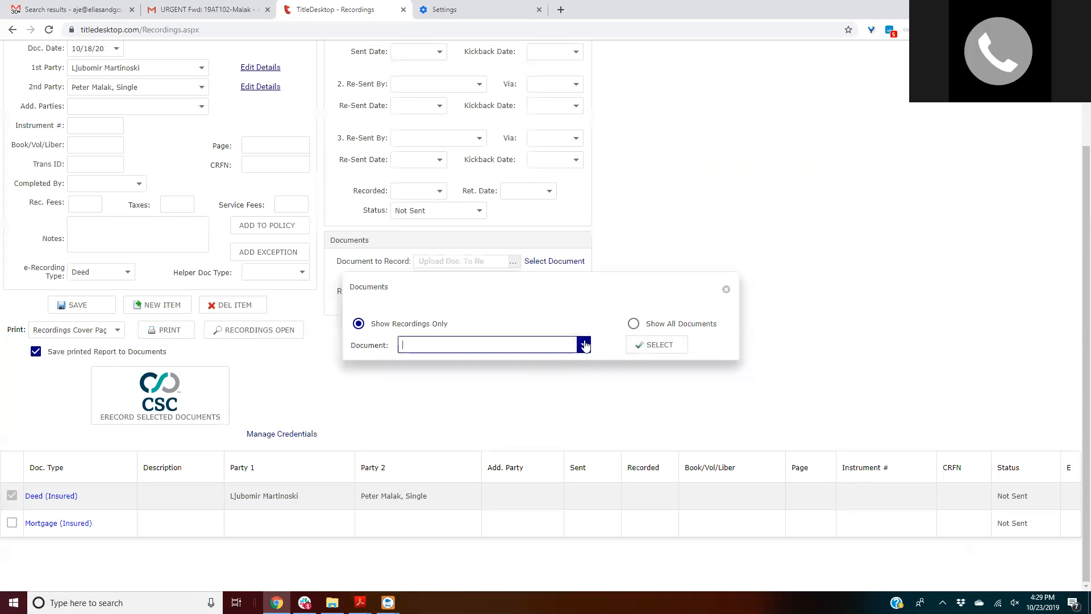
{"action": "left_click", "coordinate": [726, 290]}
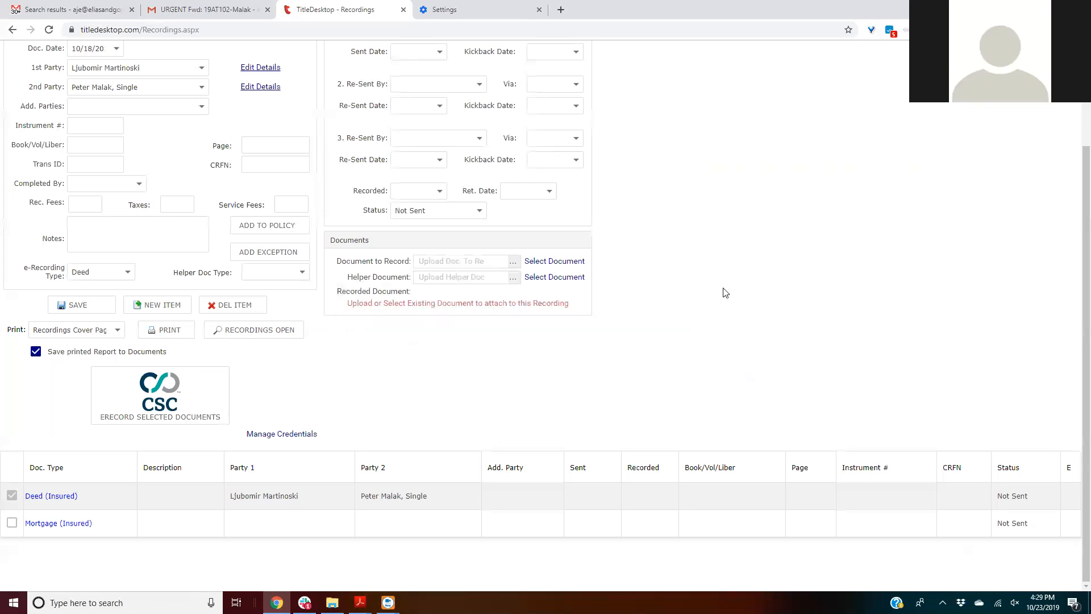
{"action": "left_click", "coordinate": [551, 261]}
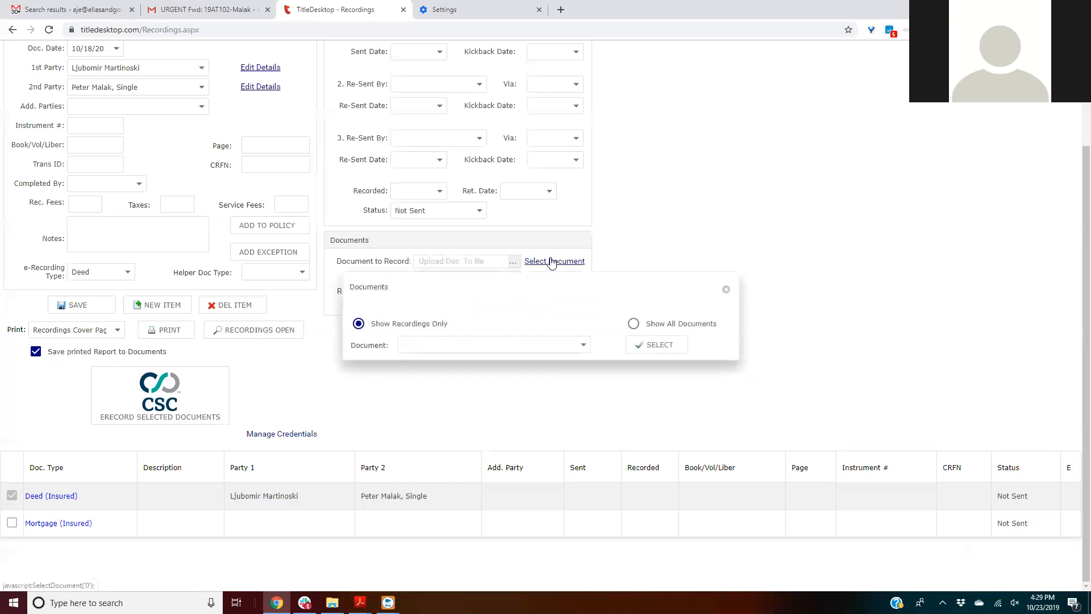
{"action": "left_click", "coordinate": [726, 291]}
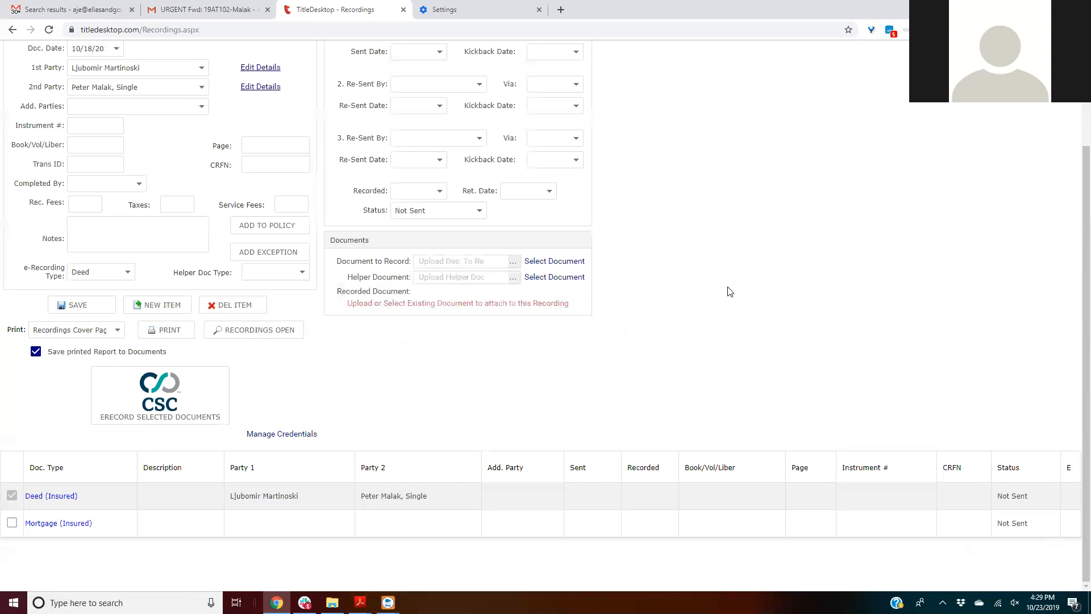
Step: Upload the most recent sellers' documents PDF from Downloads as the deed recording's document to record
{"action": "left_click", "coordinate": [515, 263]}
{"action": "scroll", "coordinate": [243, 315], "scroll_direction": "up", "scroll_amount": 3}
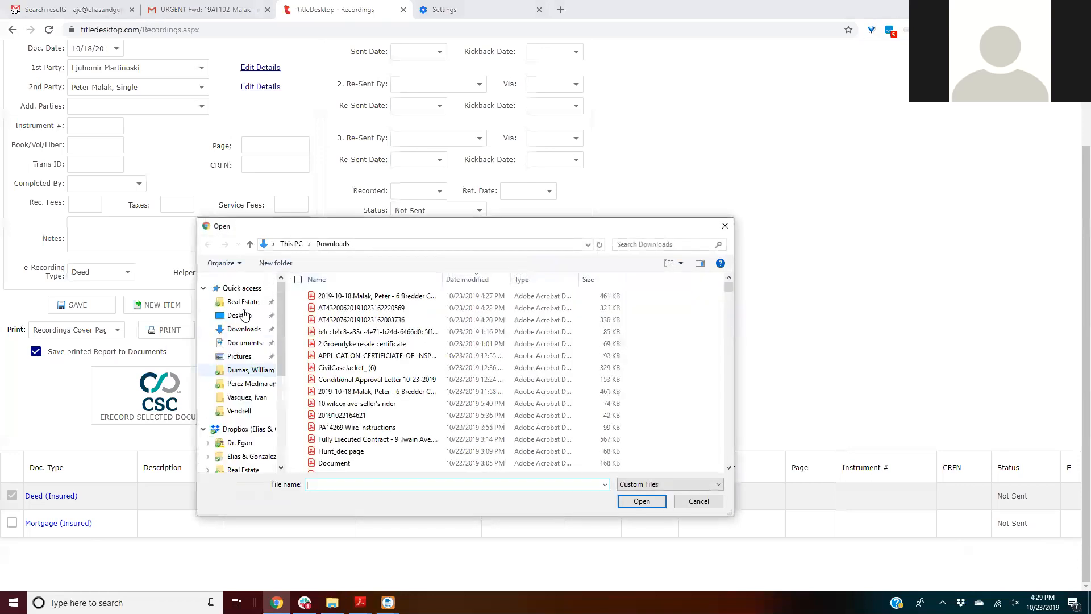
{"action": "left_click", "coordinate": [375, 296]}
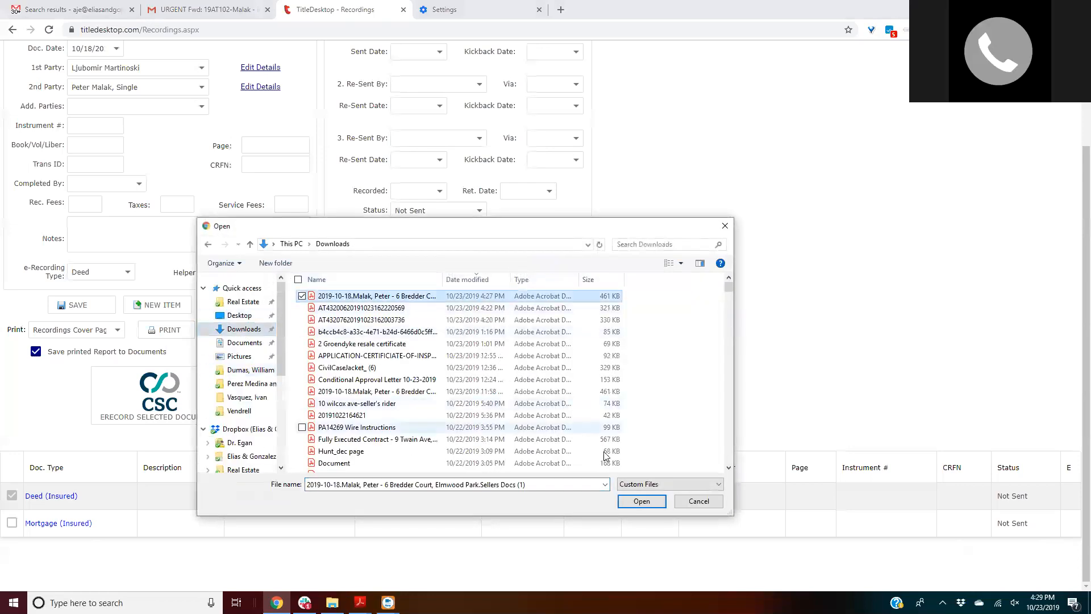
{"action": "left_click", "coordinate": [628, 501]}
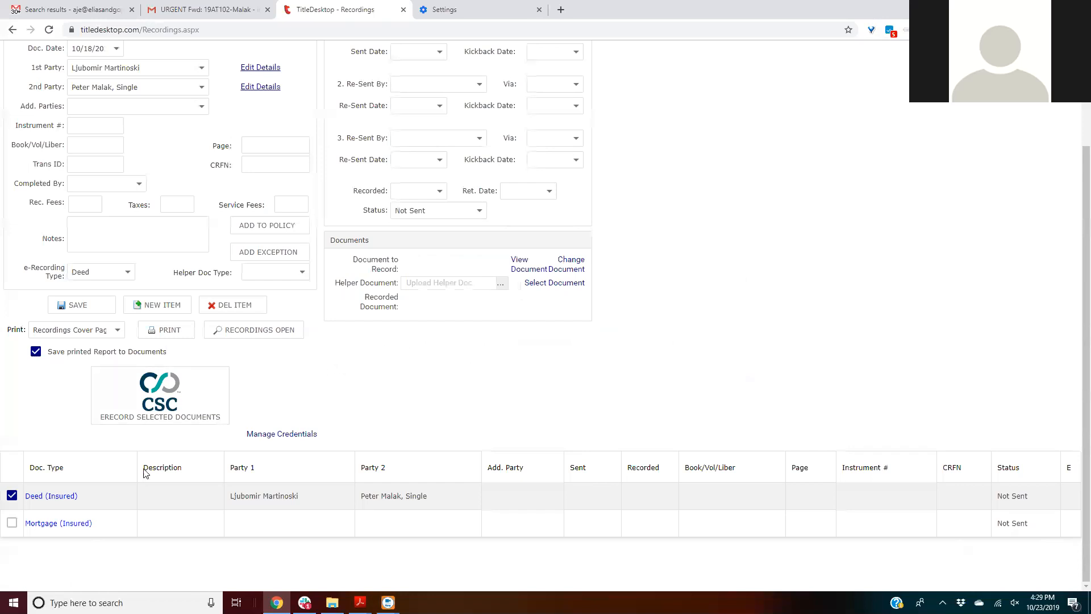
Step: Open the insured mortgage recording and look at the options for selecting an existing document to record, without attaching one
{"action": "left_click", "coordinate": [50, 524]}
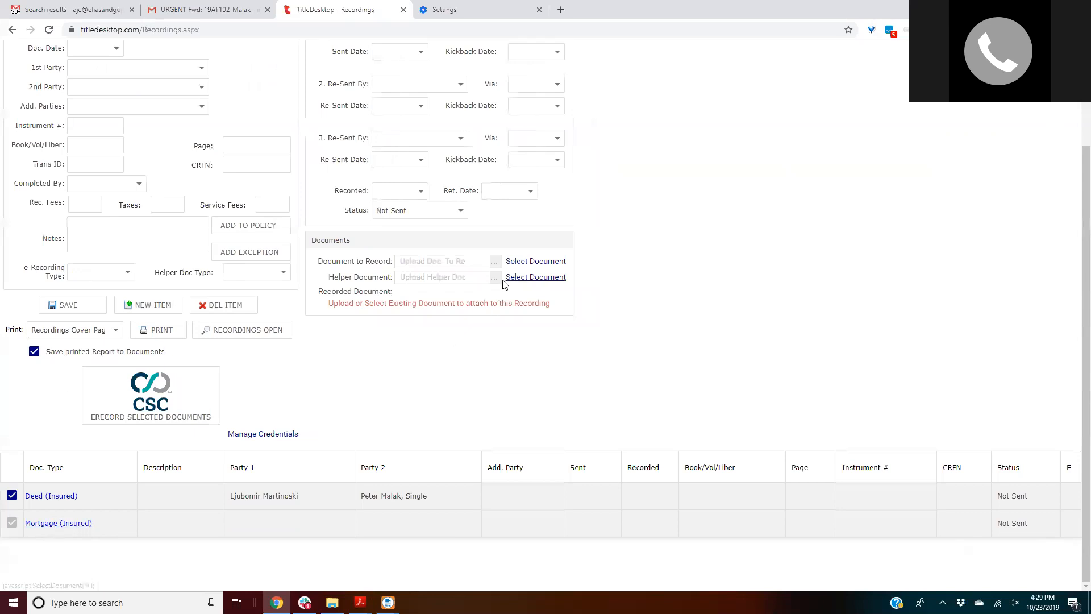
{"action": "left_click", "coordinate": [506, 262]}
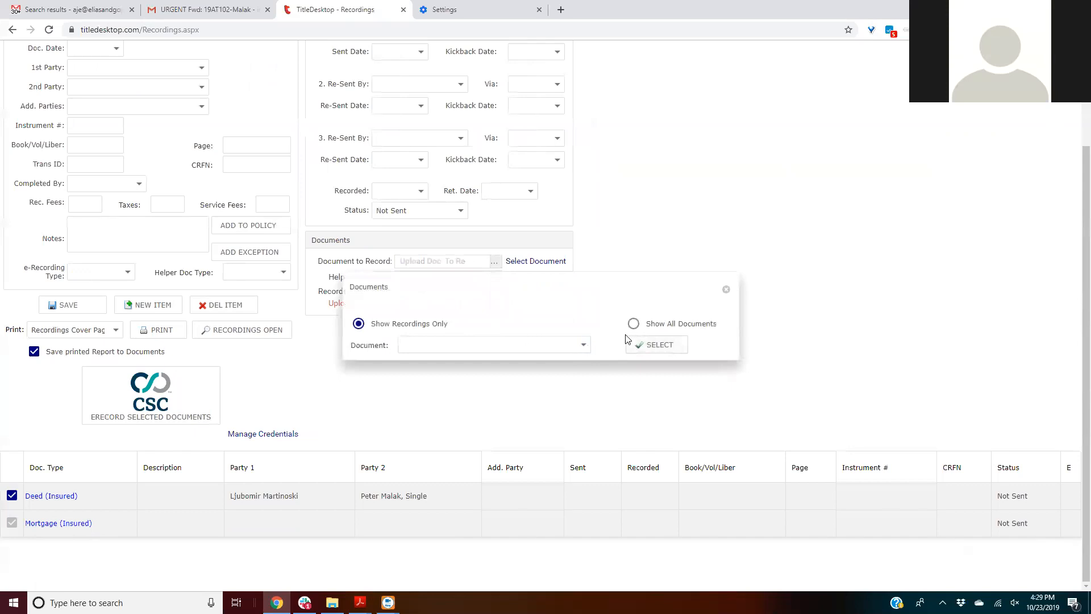
{"action": "left_click", "coordinate": [726, 289]}
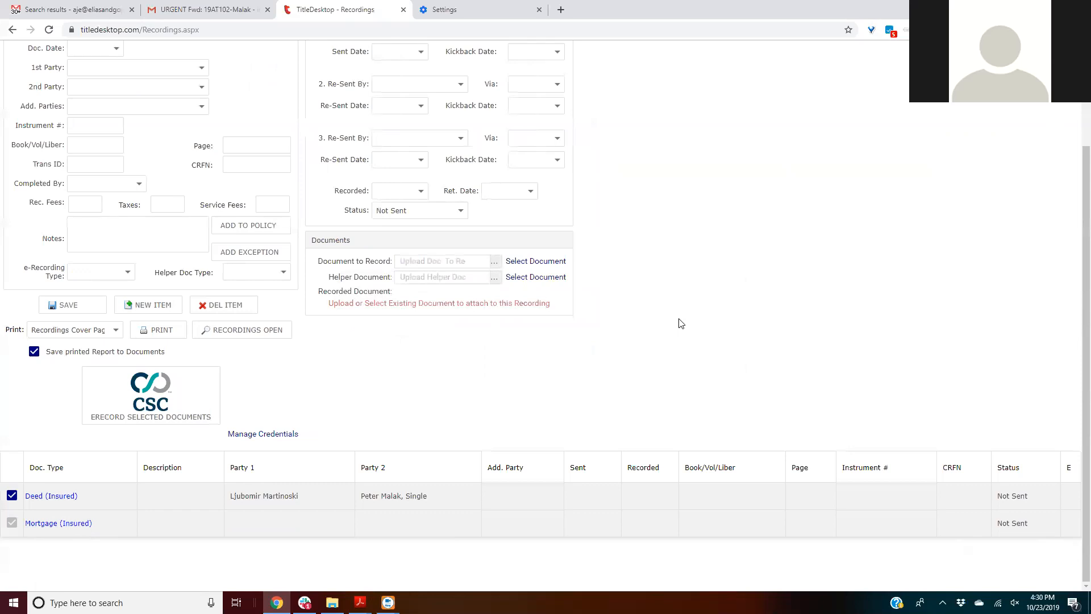
{"action": "scroll", "coordinate": [681, 324], "scroll_direction": "up", "scroll_amount": 2}
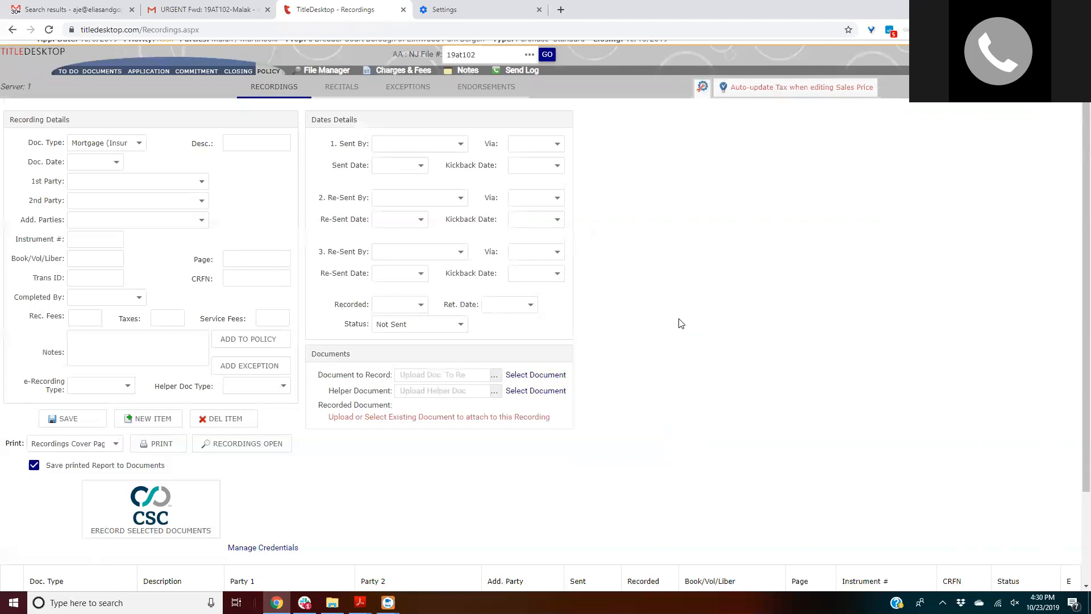
{"action": "scroll", "coordinate": [681, 324], "scroll_direction": "down", "scroll_amount": 2}
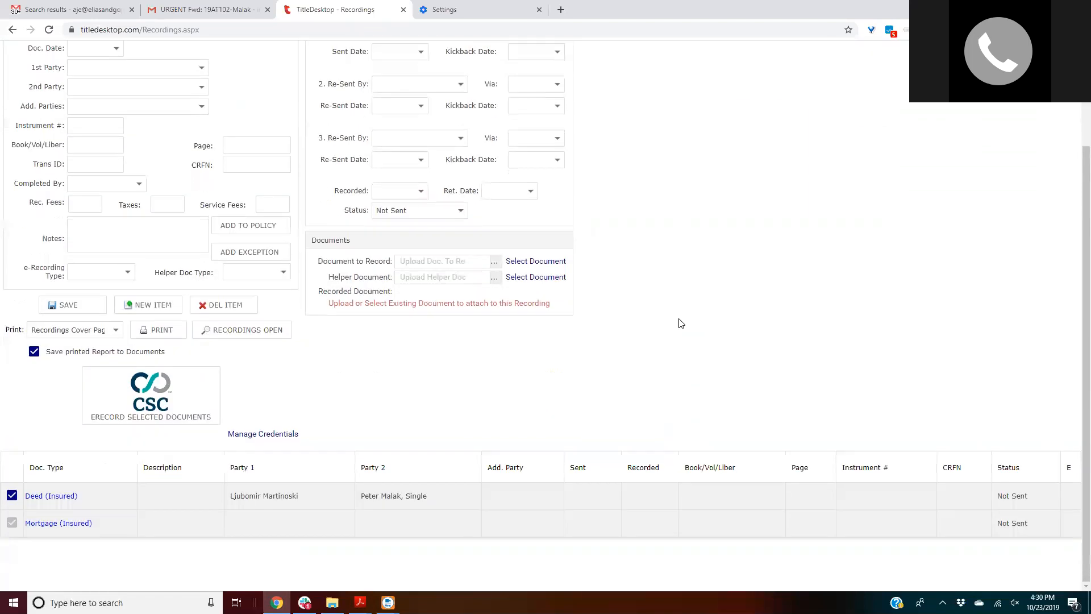
{"action": "scroll", "coordinate": [681, 323], "scroll_direction": "up", "scroll_amount": 1}
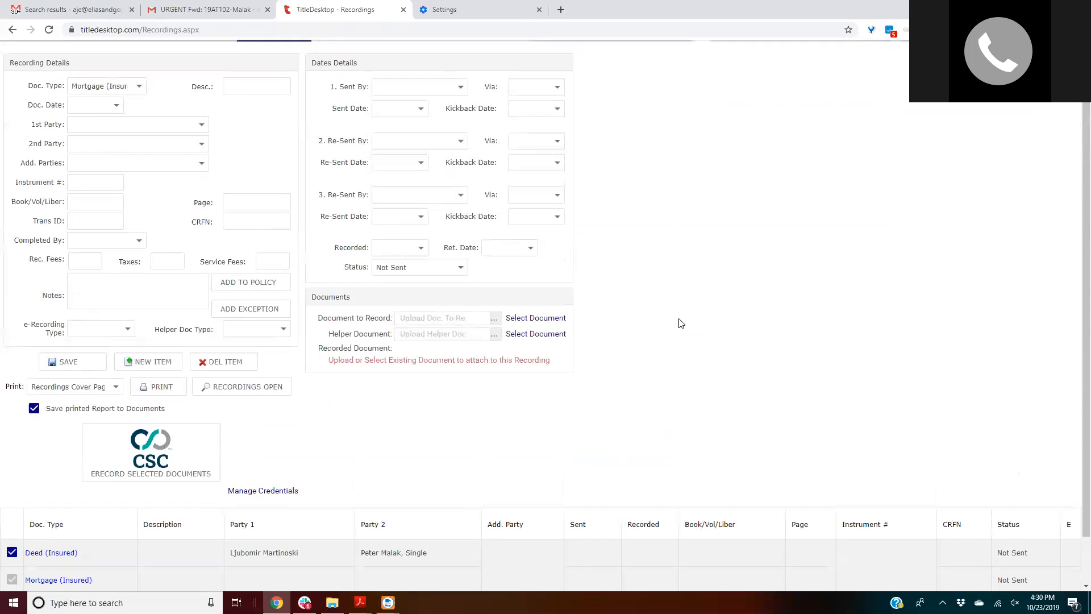
Step: Set the mortgage recording's document date to 10/18/2019, its 1st party to NJ Lenders Corp. and its 2nd party to the buyer
{"action": "left_click", "coordinate": [138, 87]}
{"action": "left_click", "coordinate": [139, 87]}
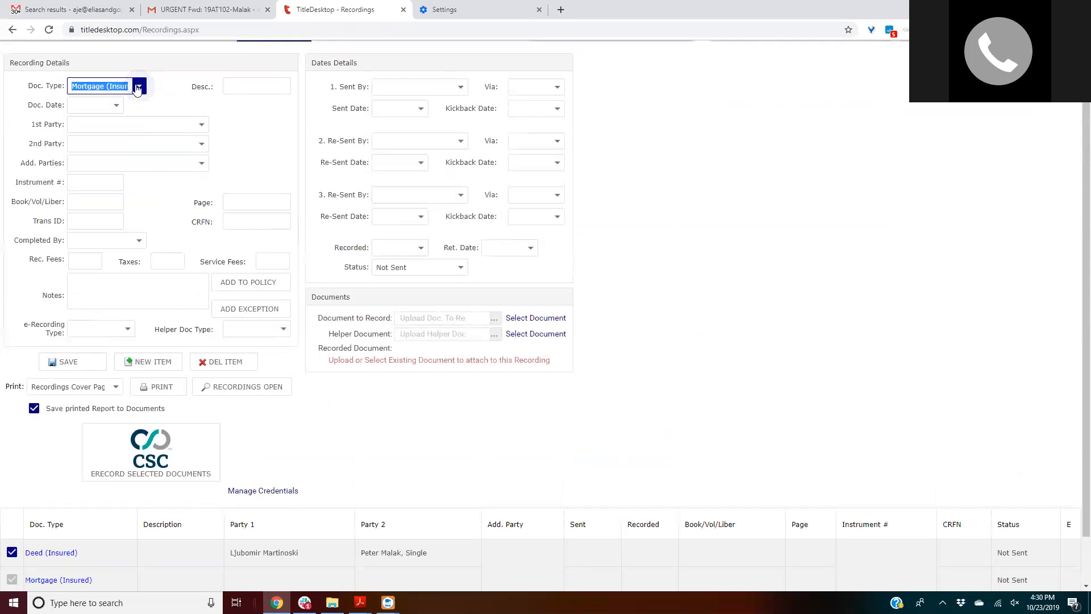
{"action": "left_click", "coordinate": [116, 106]}
{"action": "left_click", "coordinate": [210, 215]}
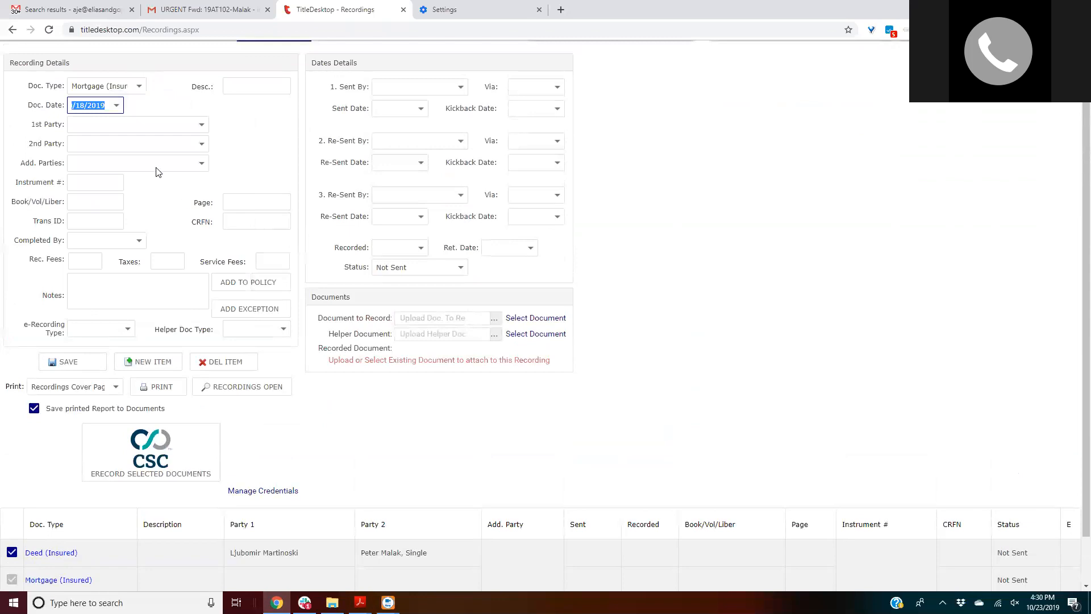
{"action": "left_click", "coordinate": [160, 122]}
{"action": "left_click", "coordinate": [201, 123]}
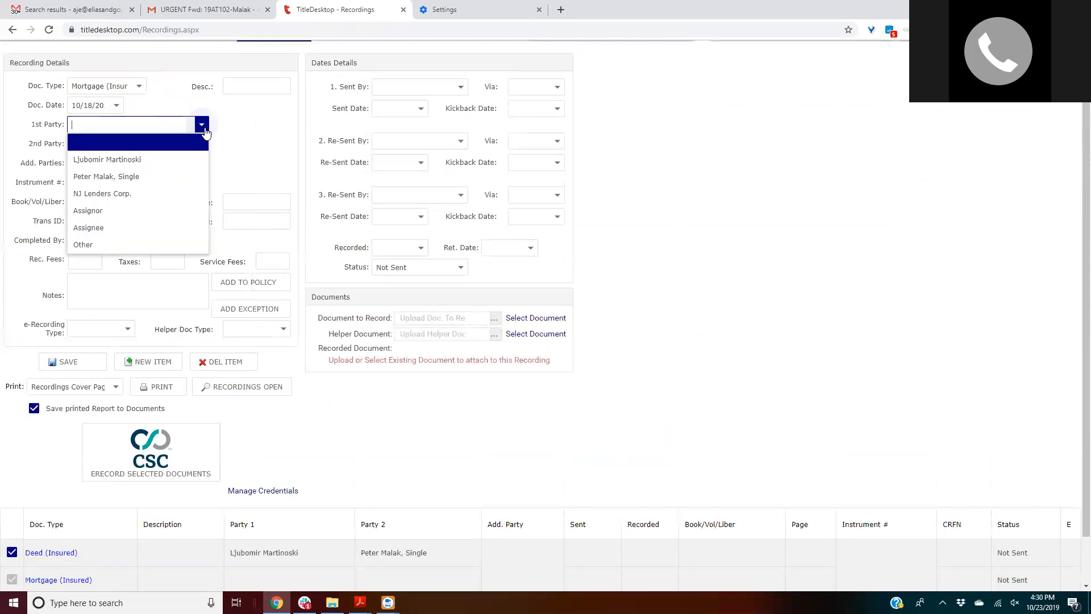
{"action": "left_click", "coordinate": [163, 194]}
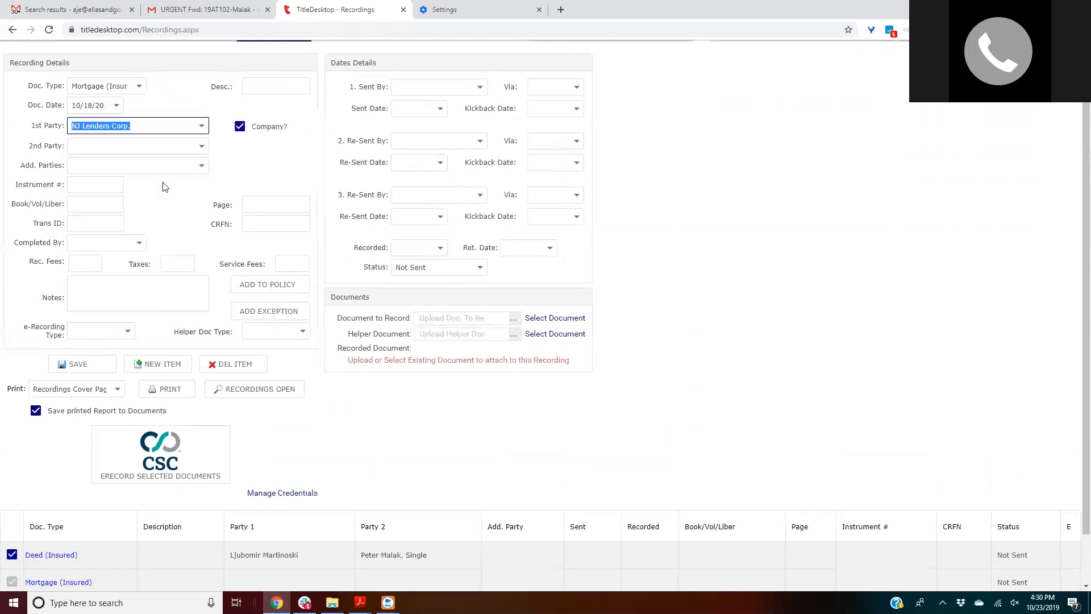
{"action": "left_click", "coordinate": [201, 146]}
{"action": "left_click", "coordinate": [164, 198]}
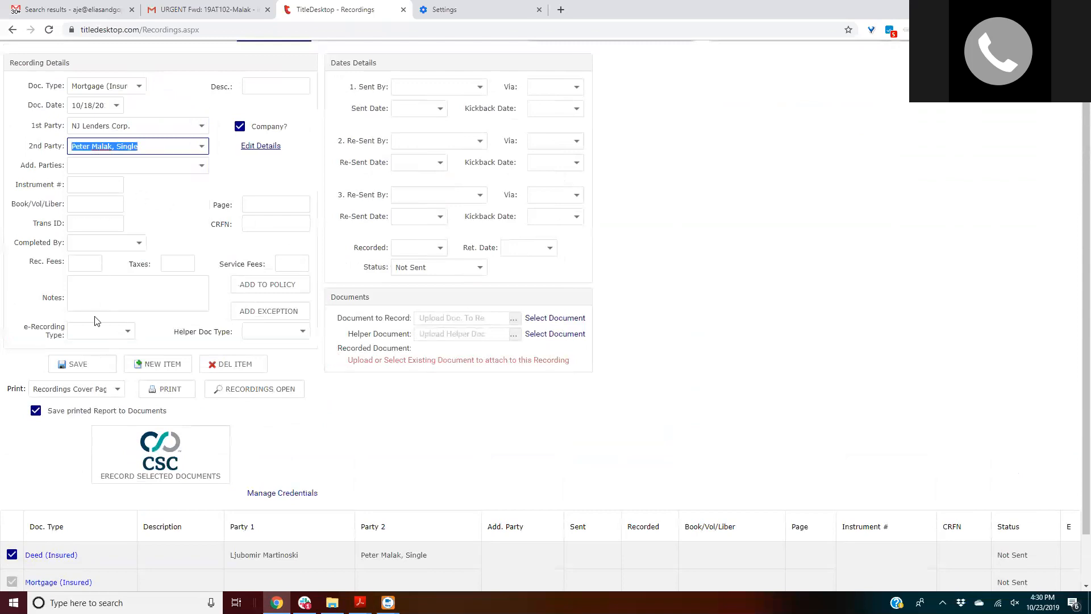
Step: Set the mortgage recording's e-Recording type to Mortgage and save the recording
{"action": "left_click", "coordinate": [97, 330]}
{"action": "scroll", "coordinate": [136, 398], "scroll_direction": "down", "scroll_amount": 5}
{"action": "scroll", "coordinate": [136, 397], "scroll_direction": "down", "scroll_amount": 10}
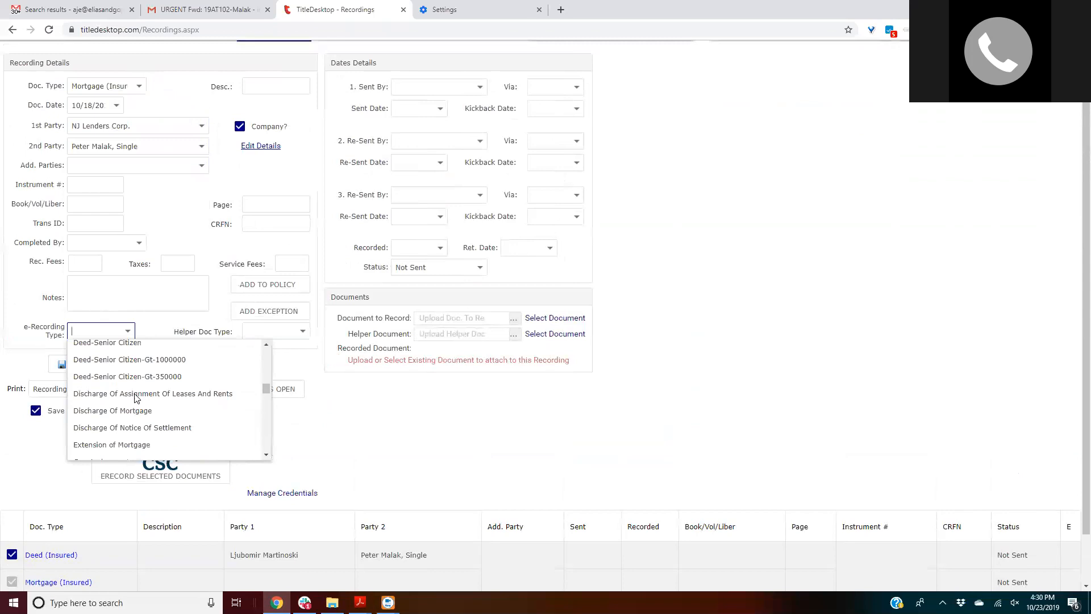
{"action": "scroll", "coordinate": [136, 398], "scroll_direction": "up", "scroll_amount": 2}
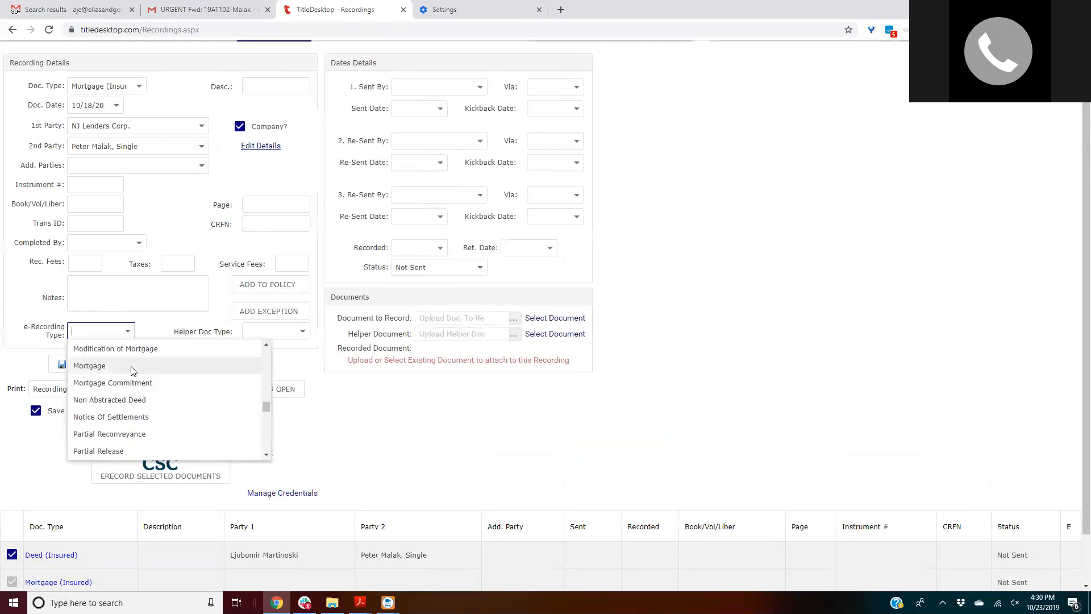
{"action": "left_click", "coordinate": [132, 369]}
{"action": "left_click", "coordinate": [109, 364]}
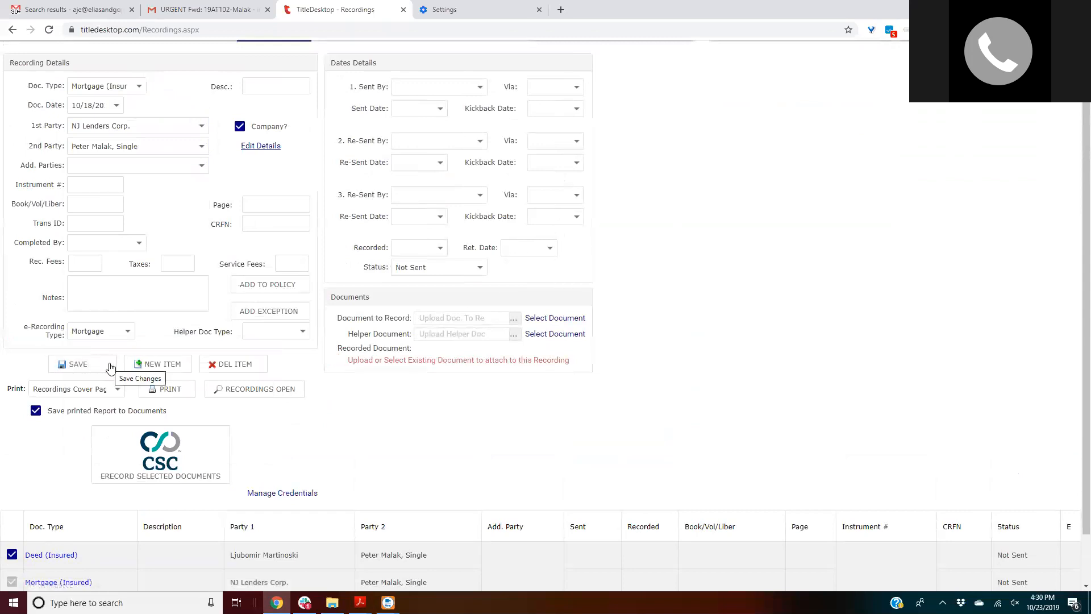
{"action": "scroll", "coordinate": [523, 393], "scroll_direction": "up", "scroll_amount": 1}
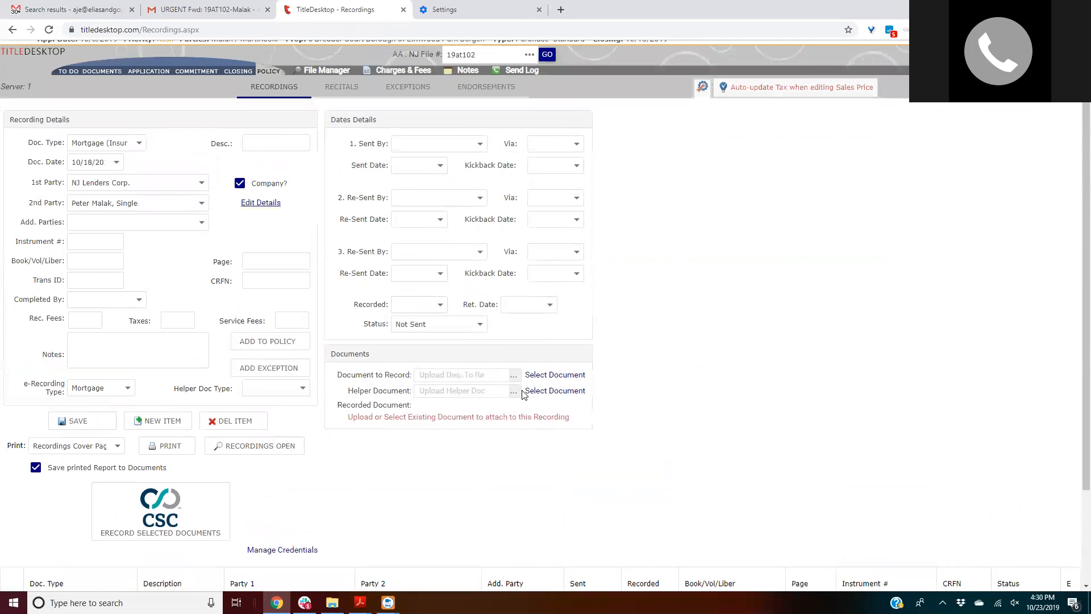
{"action": "scroll", "coordinate": [522, 393], "scroll_direction": "down", "scroll_amount": 1}
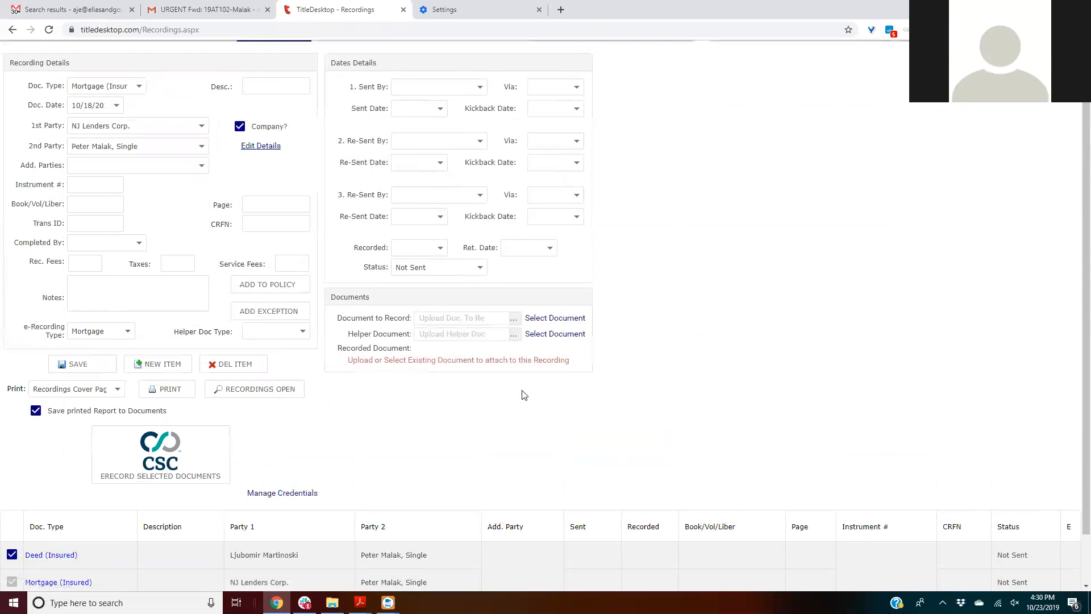
{"action": "scroll", "coordinate": [697, 394], "scroll_direction": "up", "scroll_amount": 1}
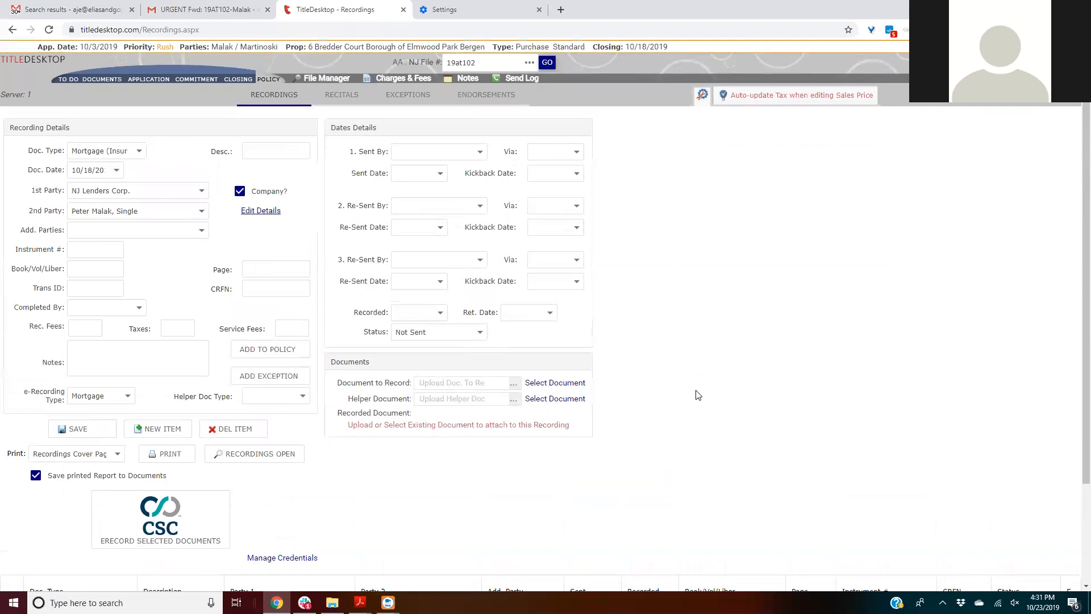
{"action": "scroll", "coordinate": [698, 395], "scroll_direction": "down", "scroll_amount": 1}
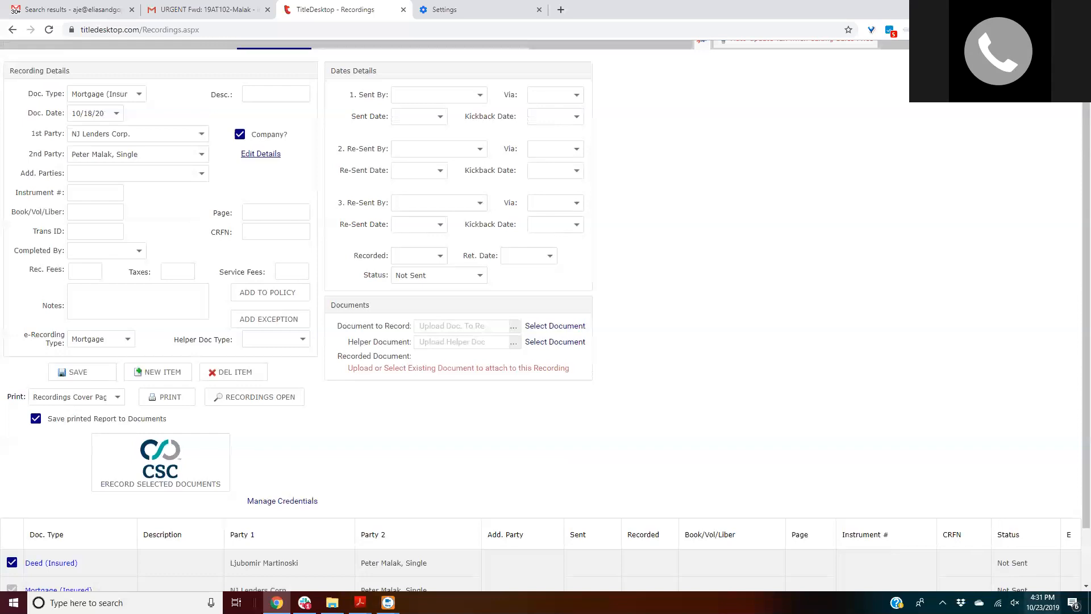
Step: Check Thursday, October 24, 2019 in the system calendar
{"action": "left_click", "coordinate": [1042, 602]}
{"action": "left_click", "coordinate": [1014, 368]}
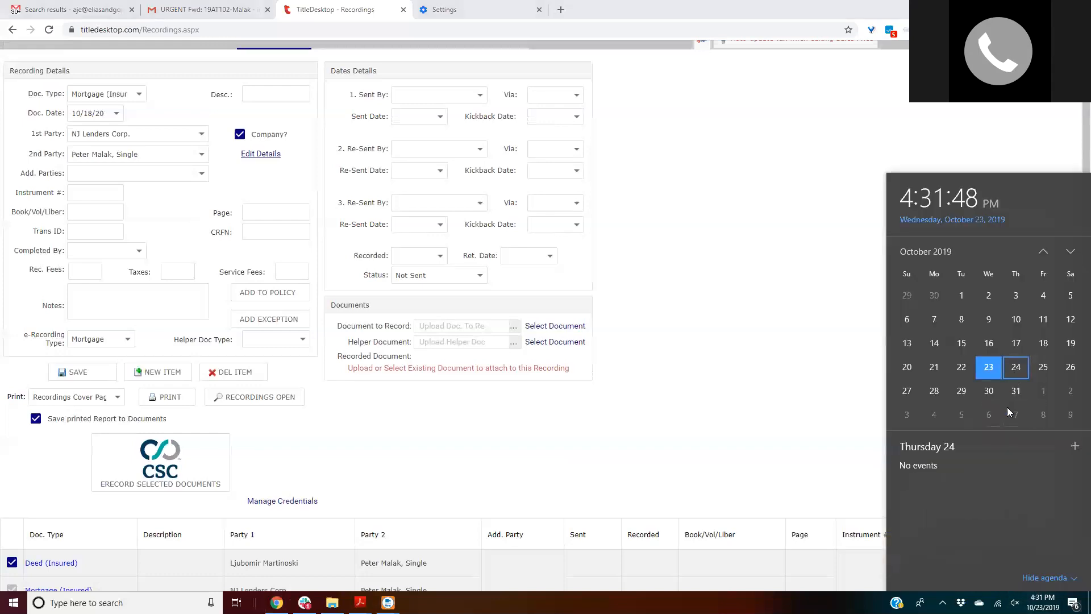